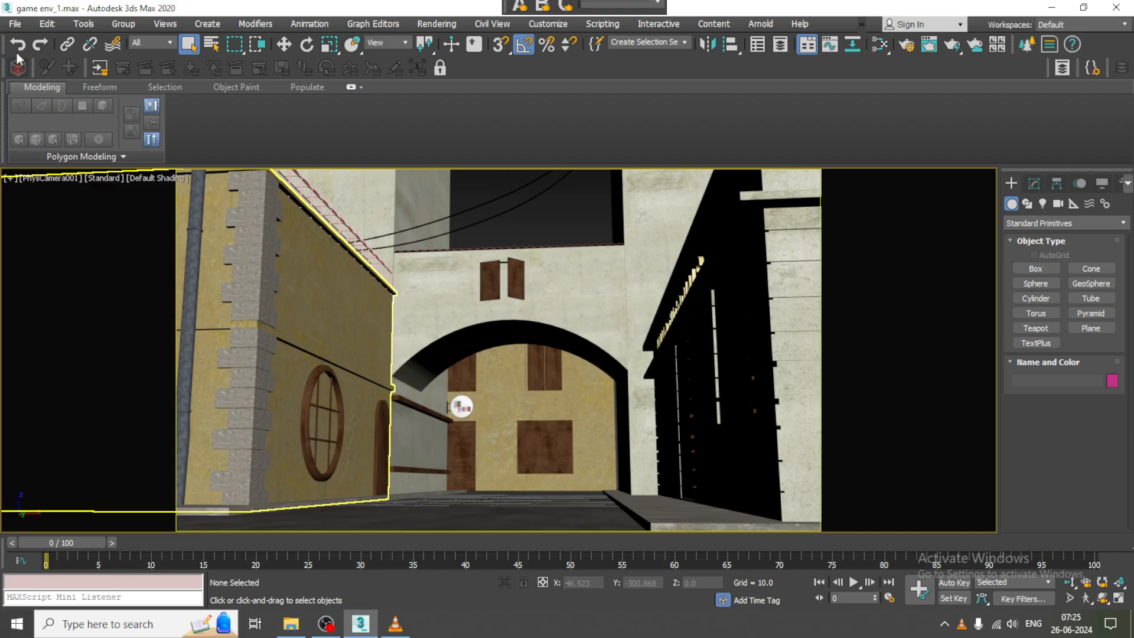
View the reference image envv.jpg from the June 2024 folder on drive D, and collapse the modeling ribbon.
left_click(15, 24)
left_click(73, 115)
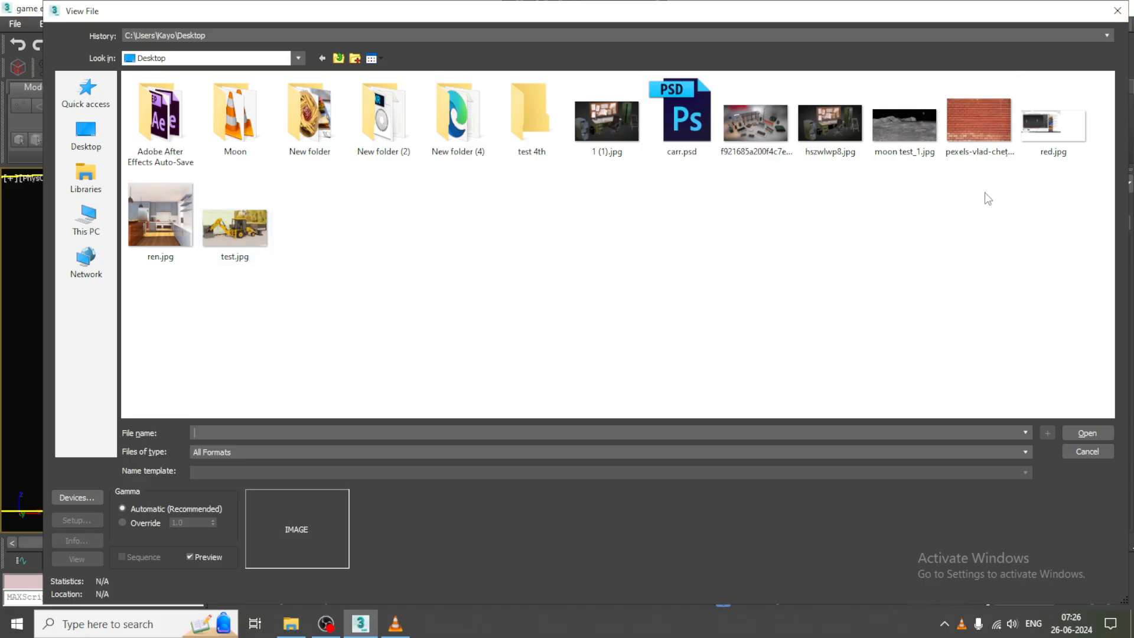
left_click(88, 219)
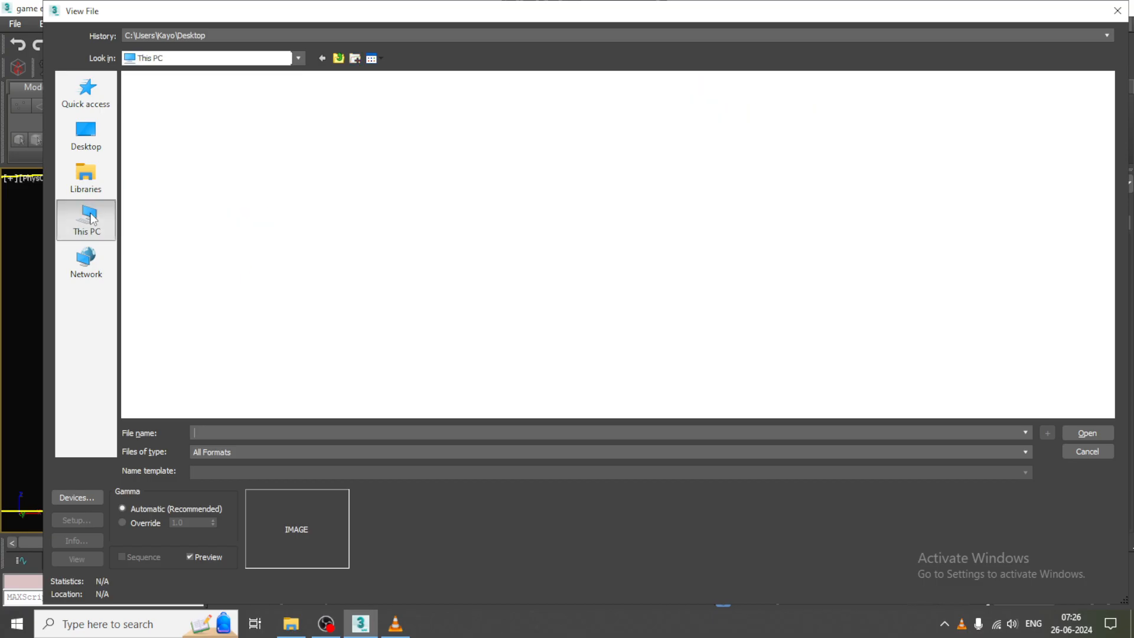
double_click(364, 196)
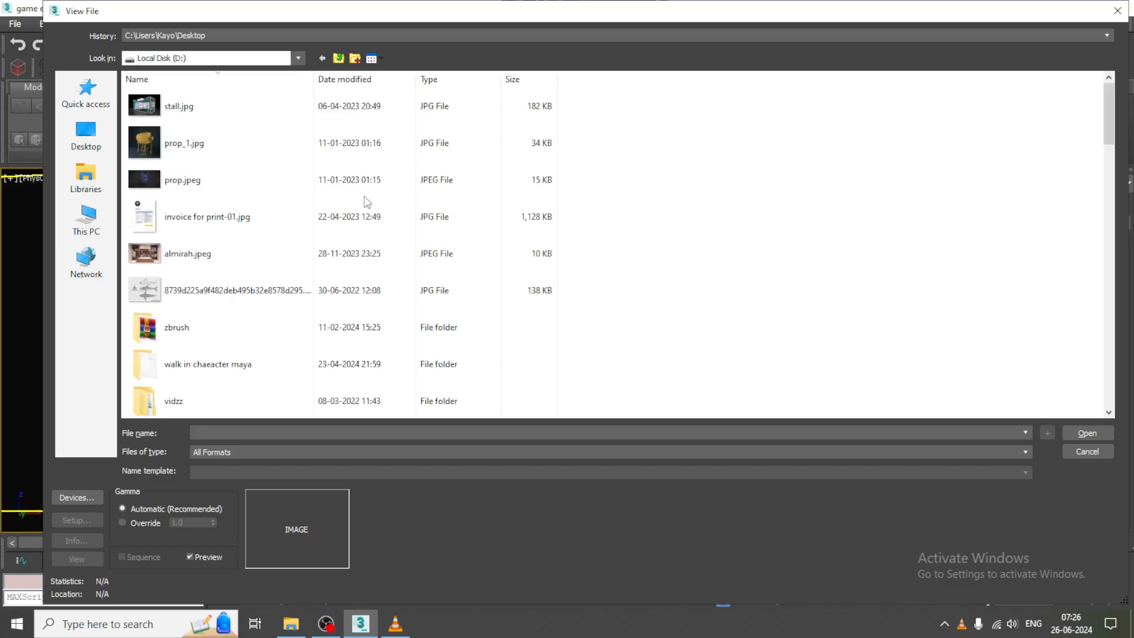
left_click(188, 248)
key("j")
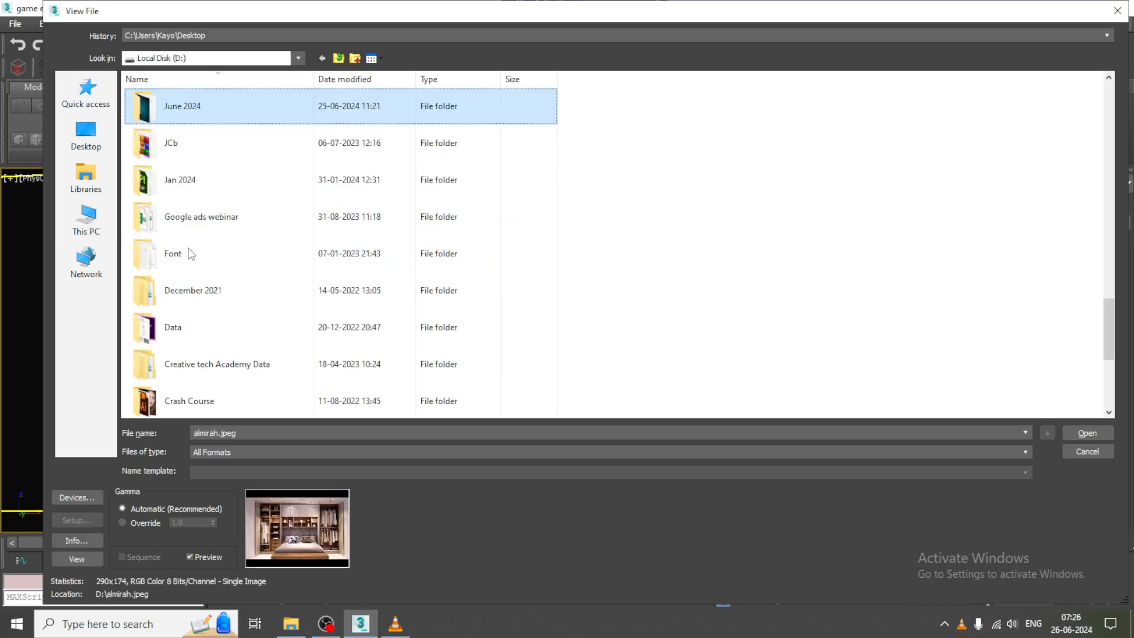
double_click(192, 107)
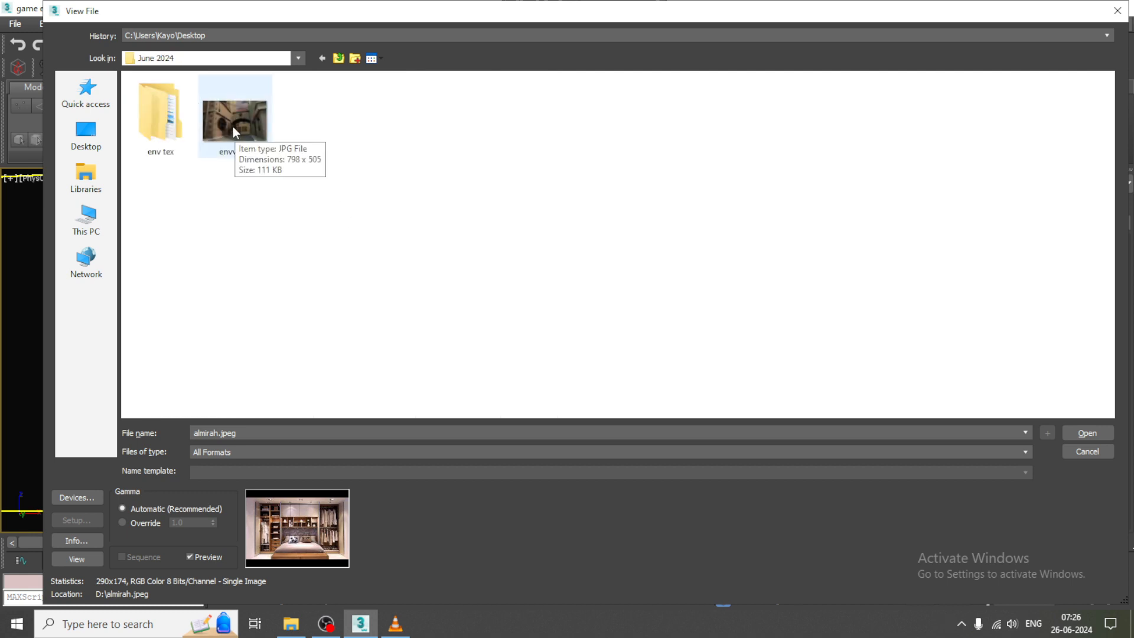
double_click(232, 127)
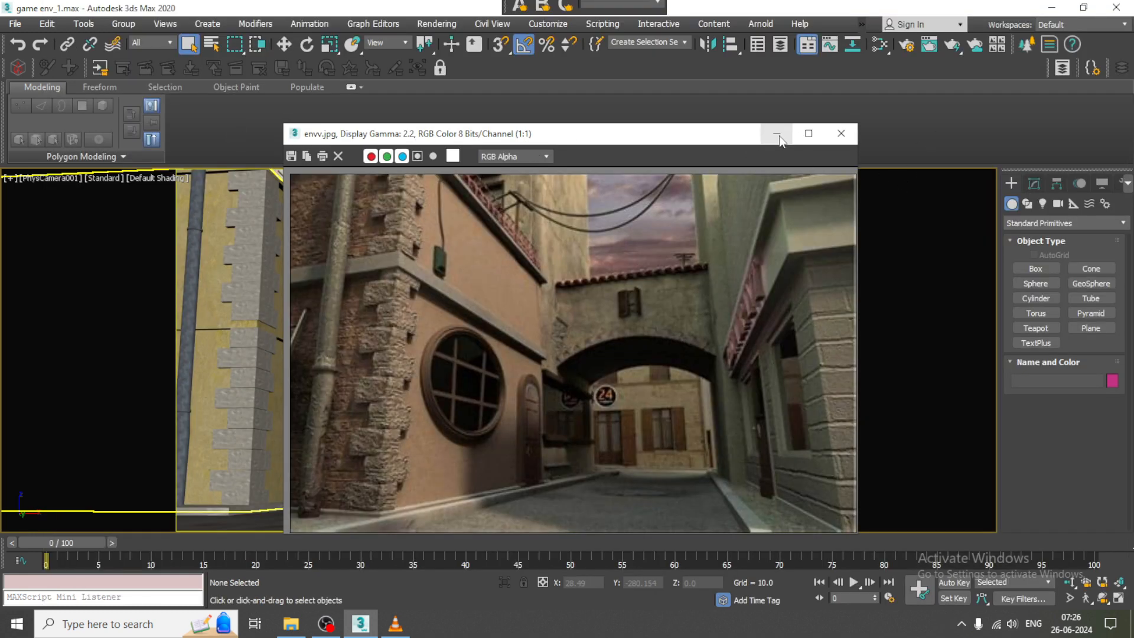
double_click(48, 87)
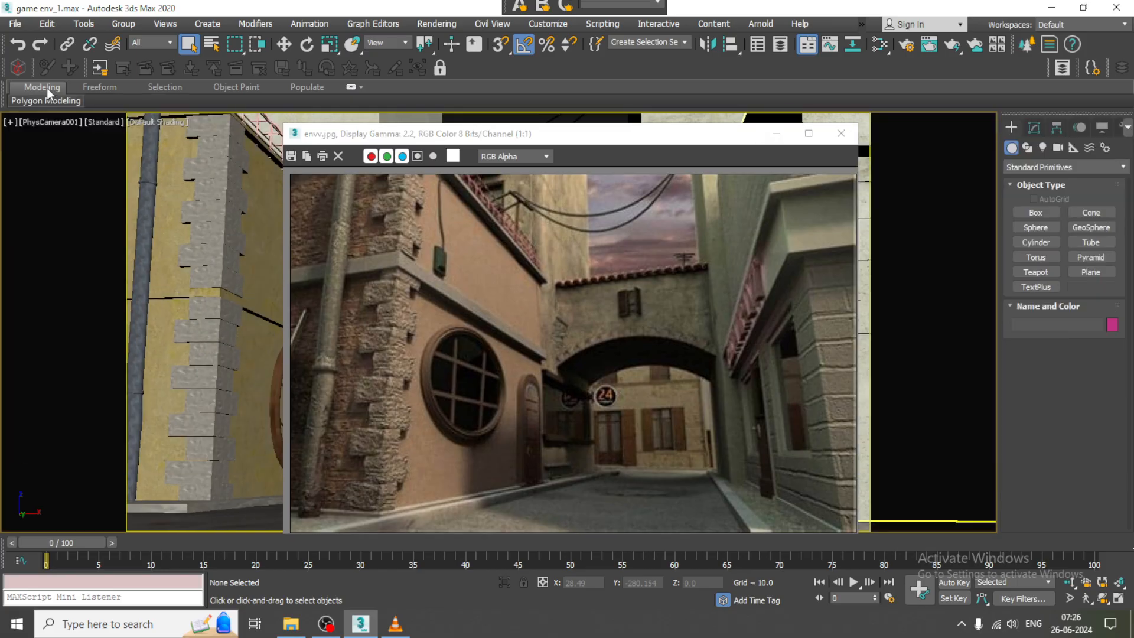
left_click(773, 136)
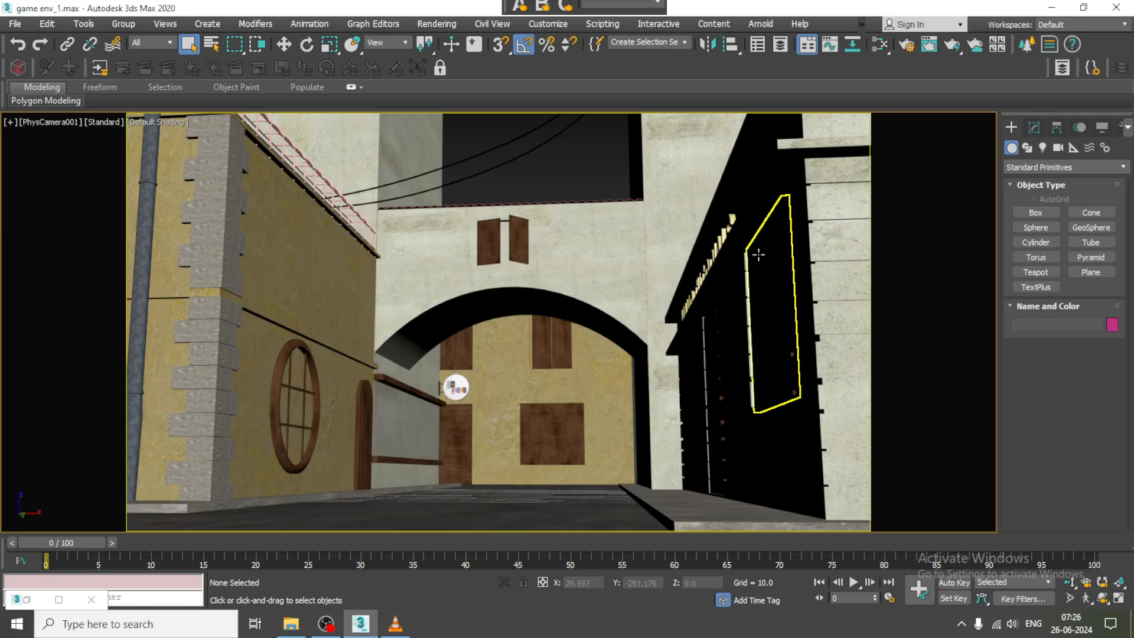
Create a new VRayMtl material for the slatted railing on the dark building beside the archway.
left_click(721, 231)
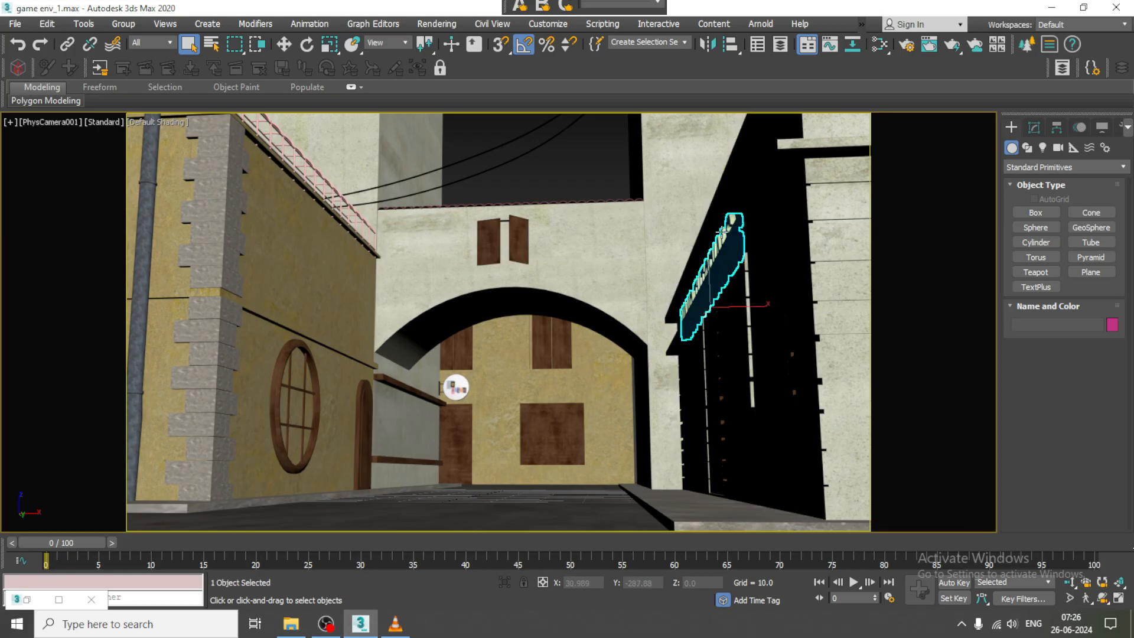
key("m")
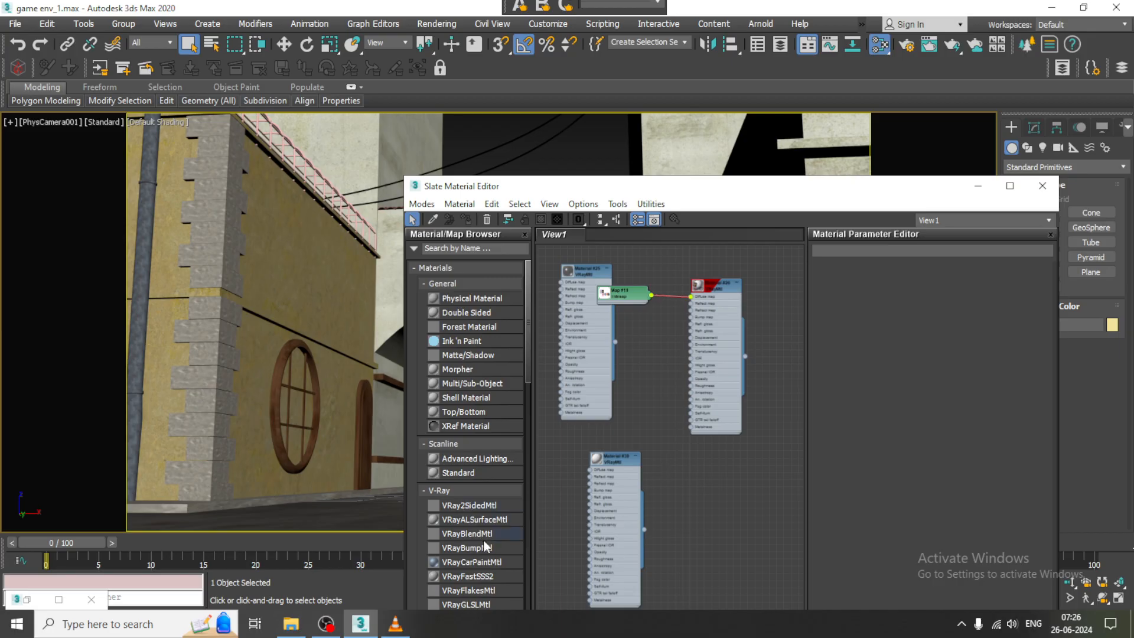
scroll(493, 537, "down", 3)
left_click_drag(458, 578, 731, 477)
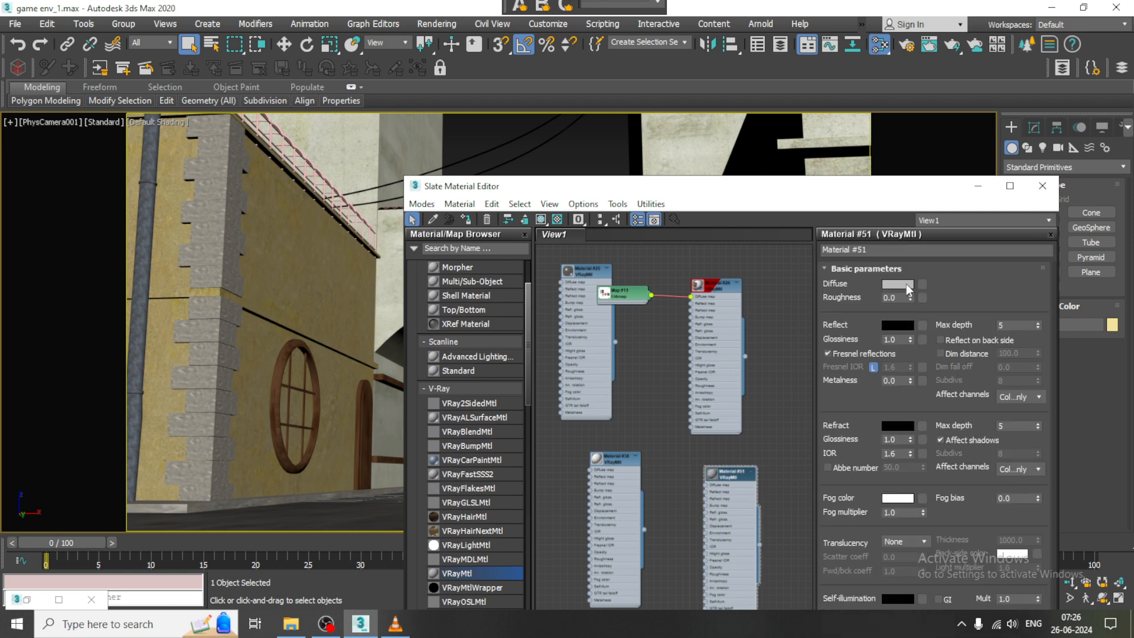
Set the new material's diffuse color to dark red (56, 17, 26) and assign it to the selected railing.
left_click(906, 284)
mouse_move(387, 163)
left_mouse_down()
mouse_move(427, 129)
mouse_move(409, 101)
left_mouse_up()
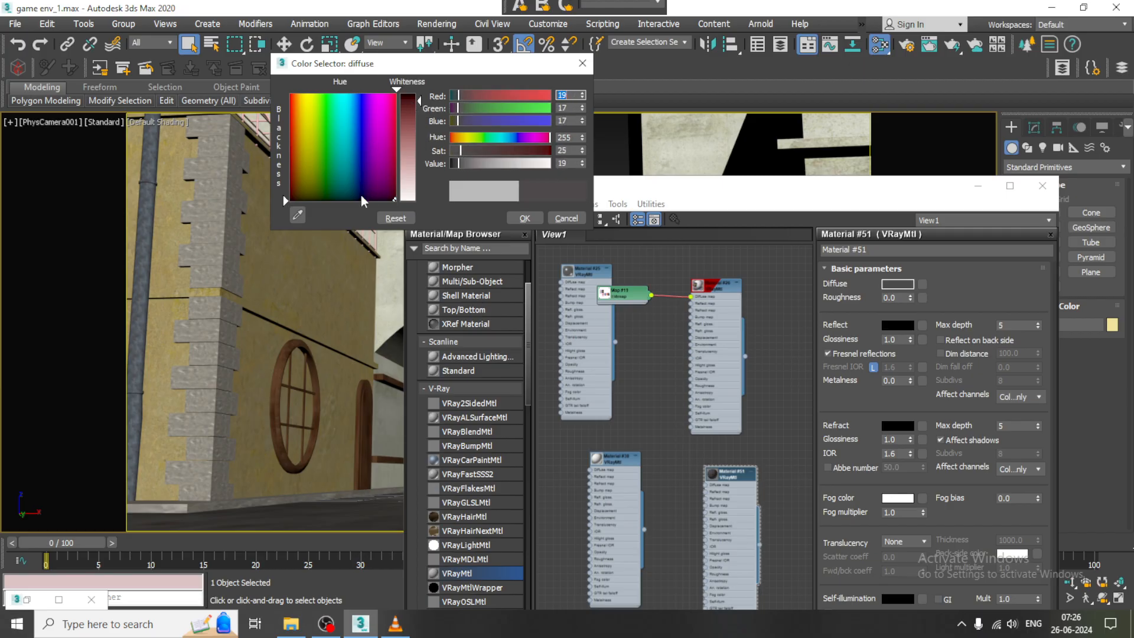
left_click(394, 191)
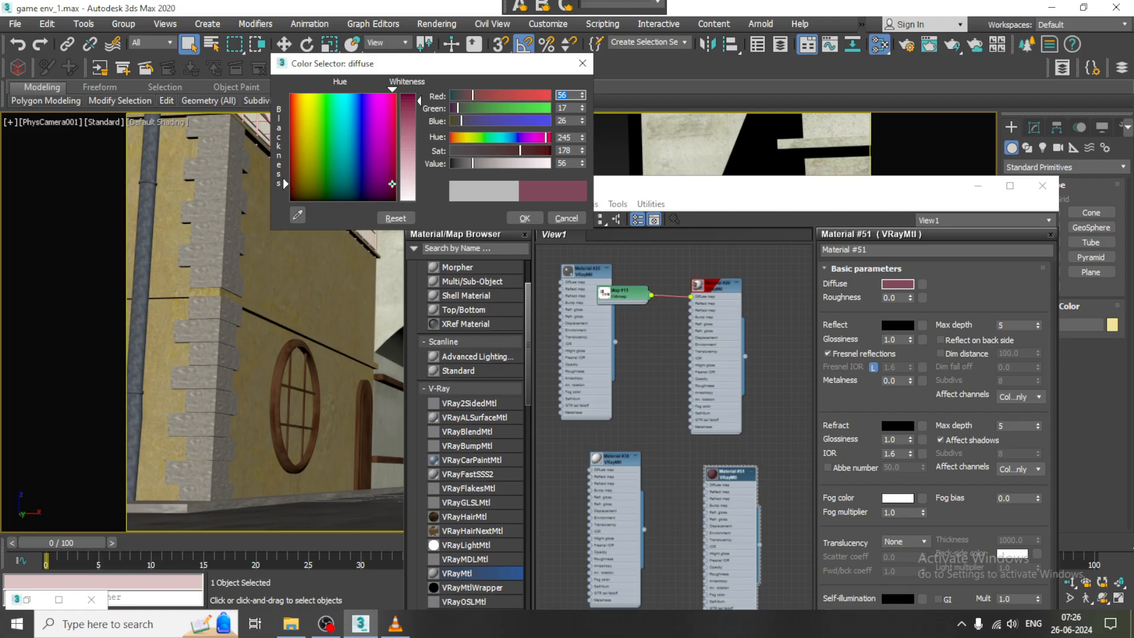
left_click(511, 221)
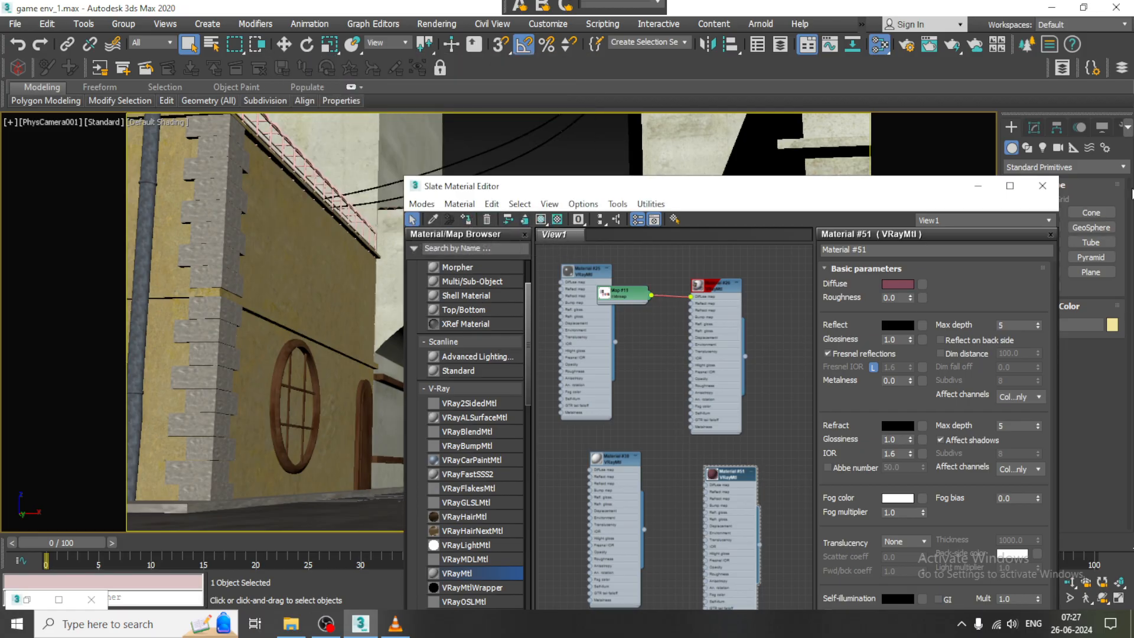
left_click(977, 186)
left_click(963, 206)
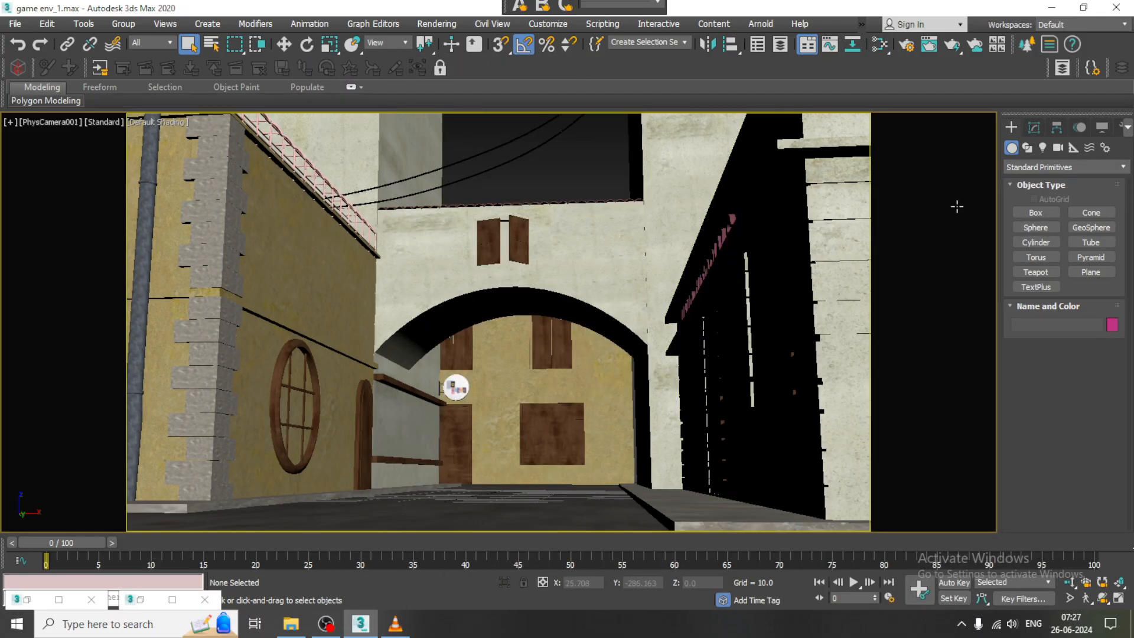
Place a VRaySun in the Left view, aimed from high behind the buildings down to the archway, with a VRaySky environment map.
left_click(1042, 147)
left_click(1051, 169)
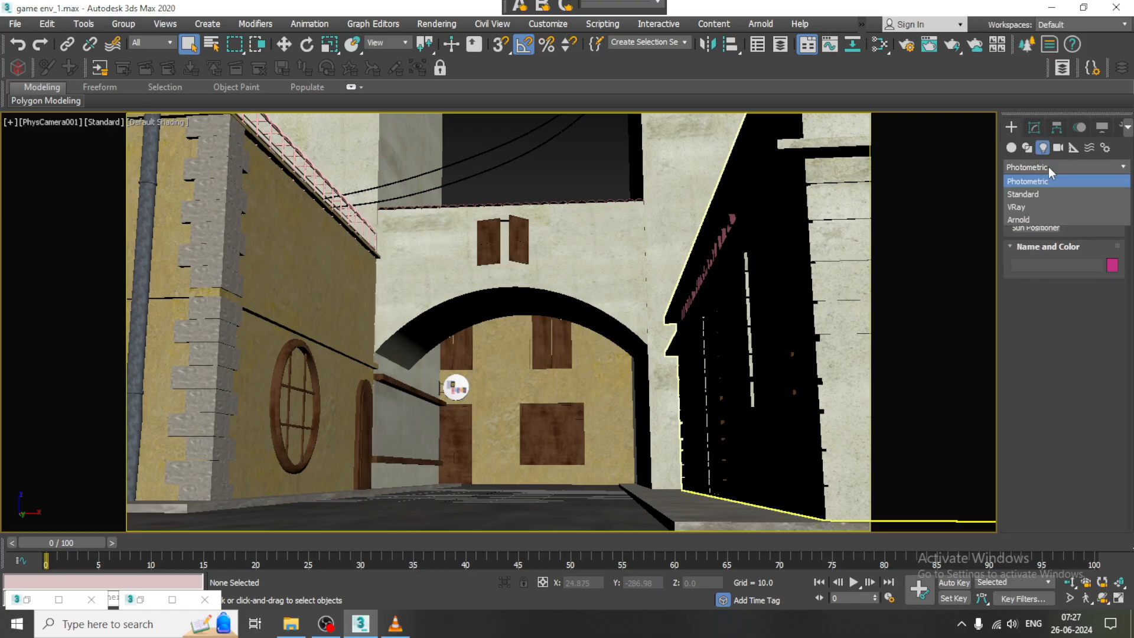
left_click(1016, 207)
left_click(1091, 227)
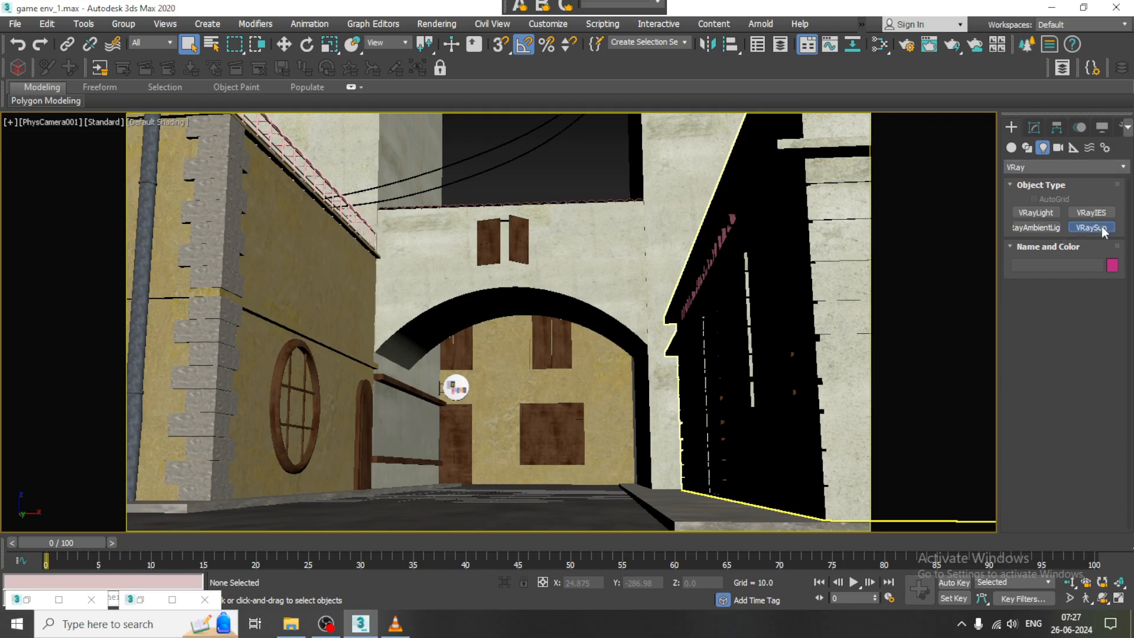
key("alt+w")
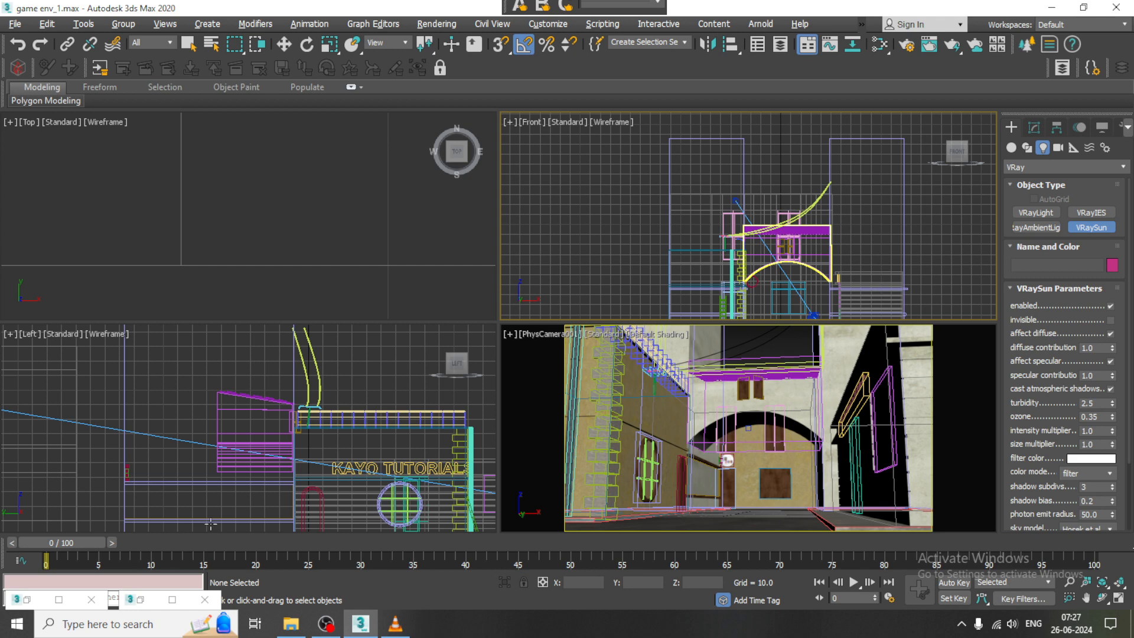
left_click(210, 523)
key("alt+w")
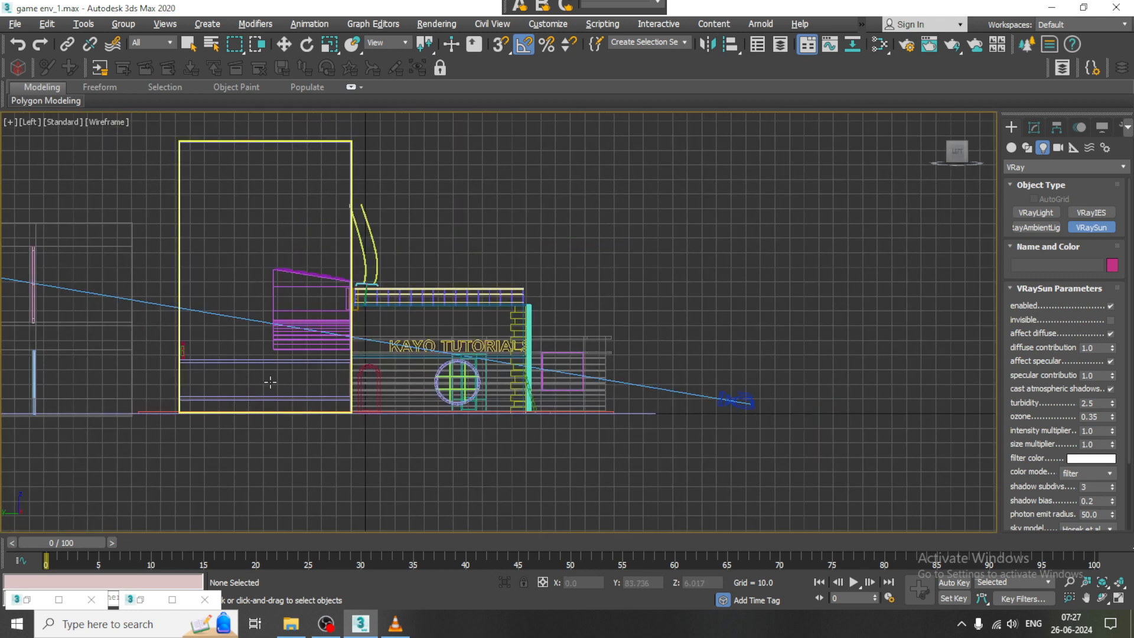
scroll(463, 323, "down", 5)
scroll(463, 323, "down", 2)
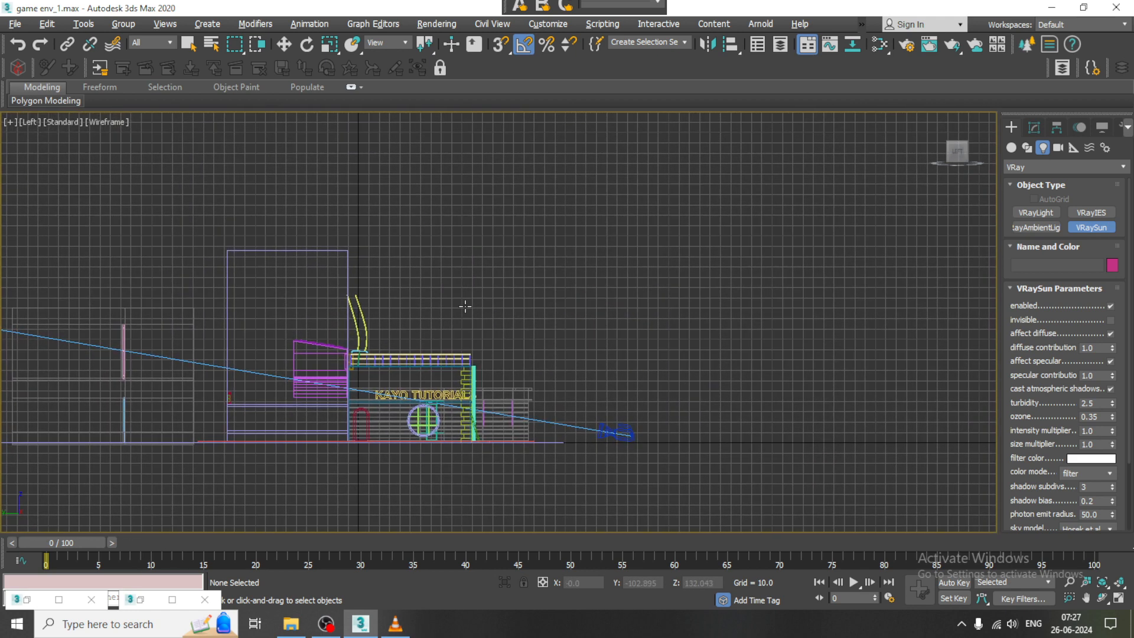
key("alt+w")
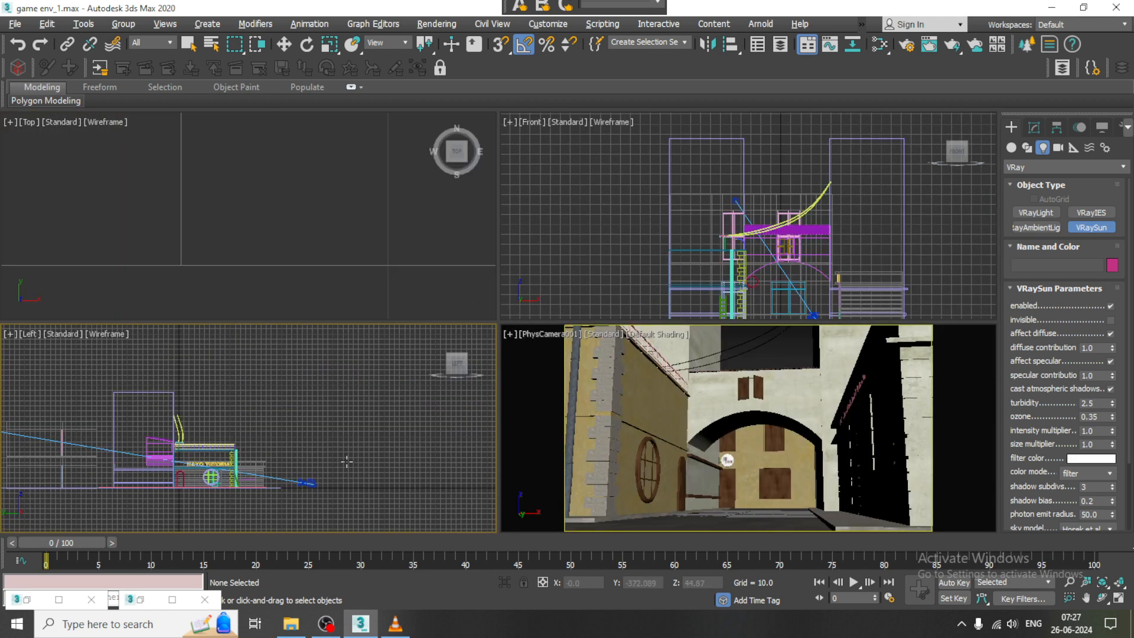
middle_click_drag(338, 424, 335, 431)
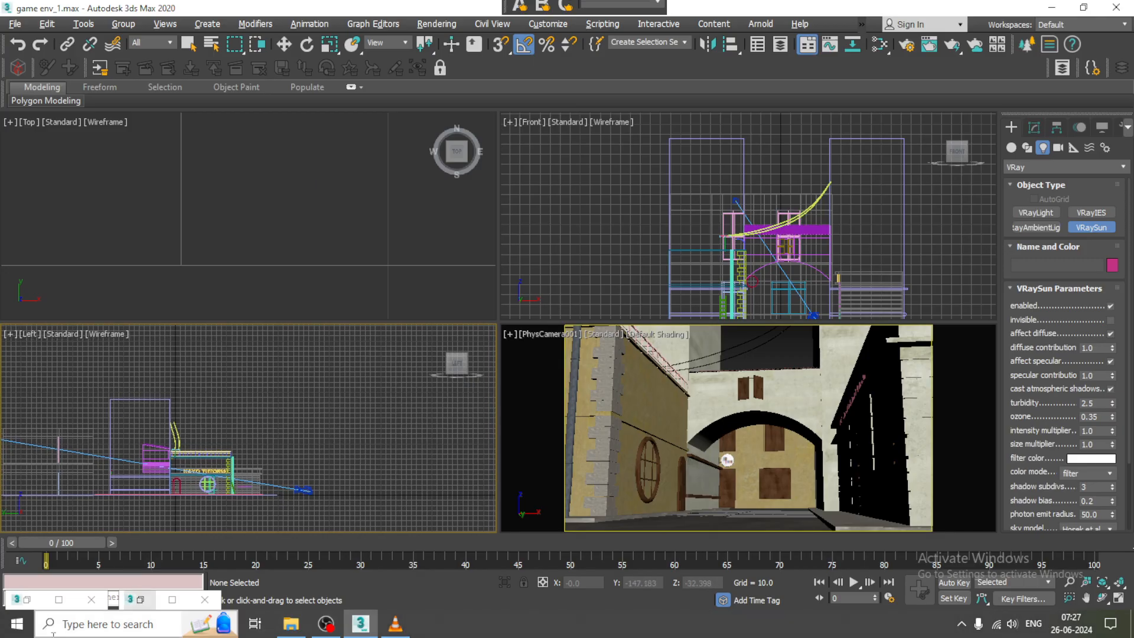
left_click(139, 610)
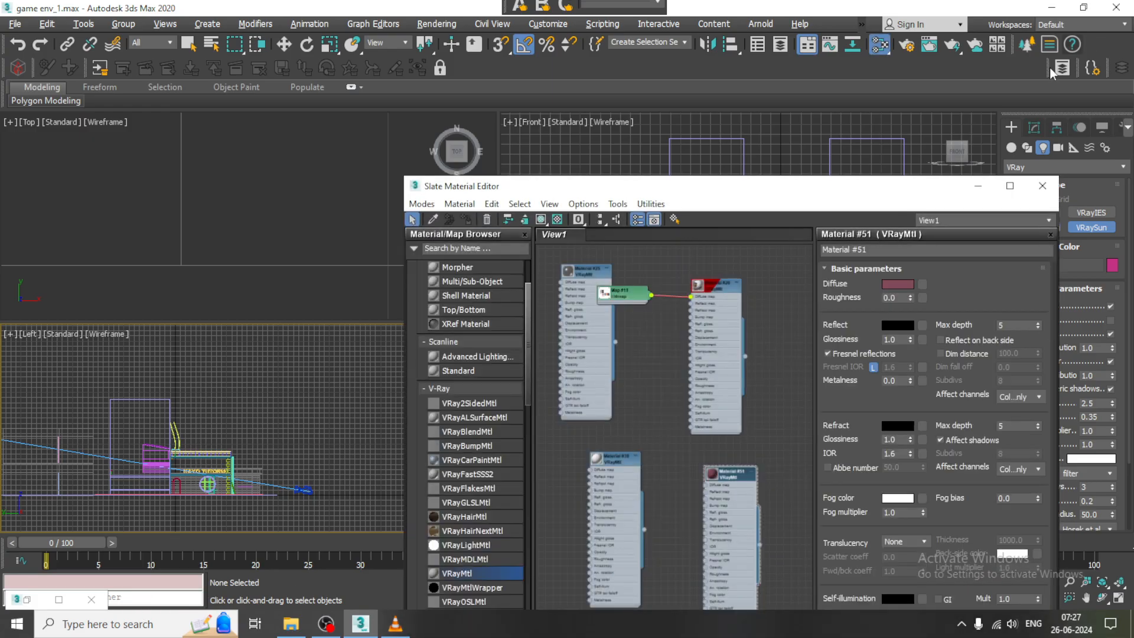
left_click(980, 189)
left_click(28, 599)
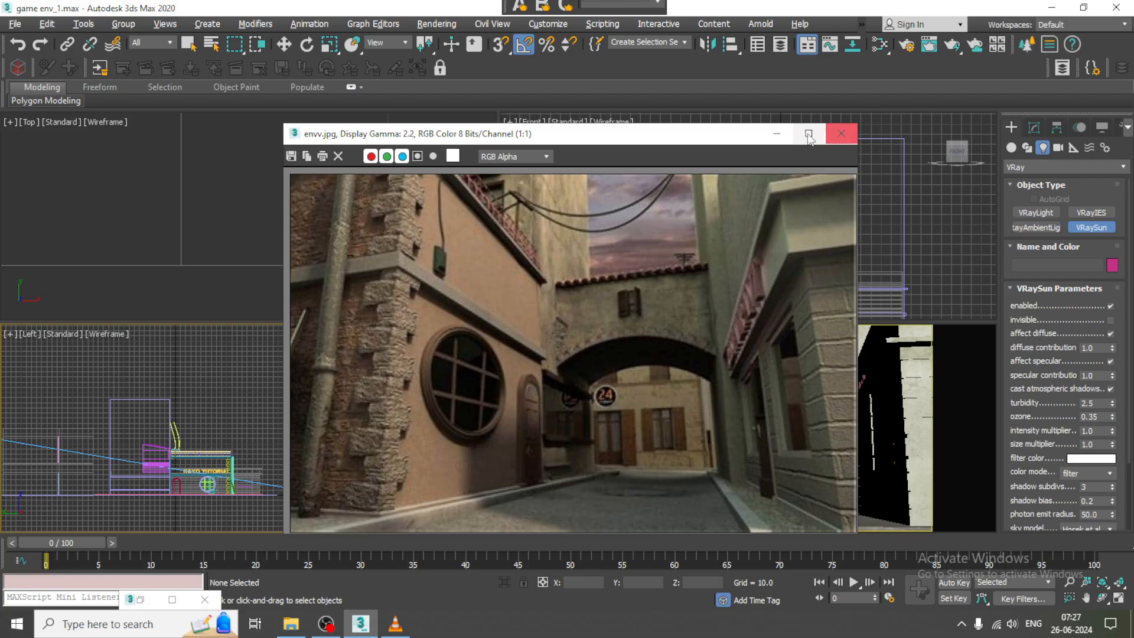
left_click(778, 133)
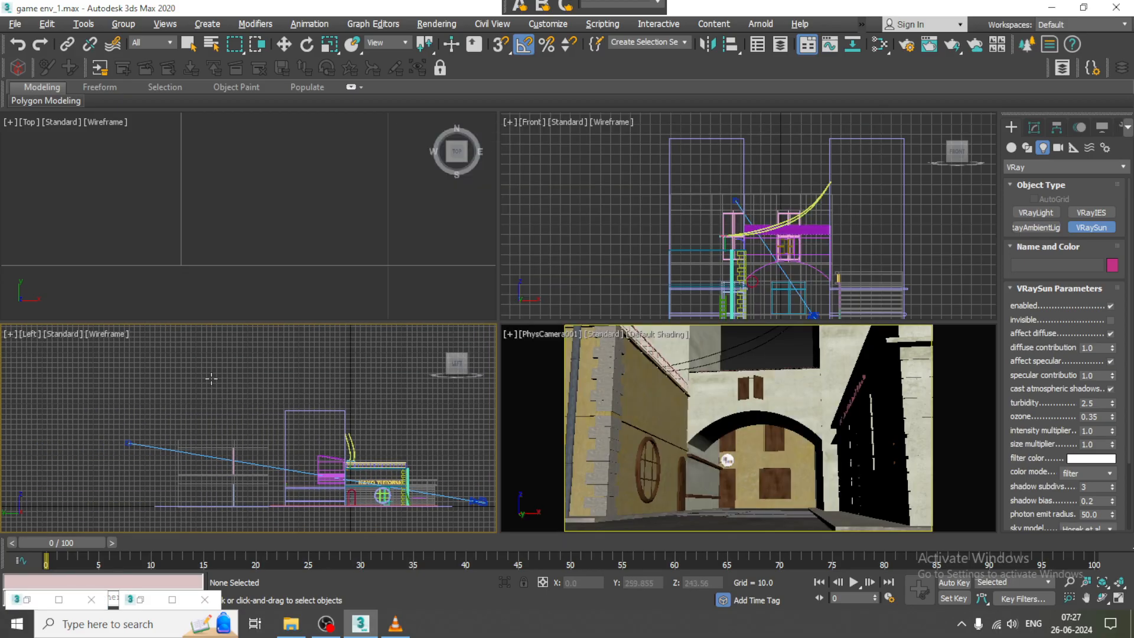
middle_click_drag(347, 428, 316, 427)
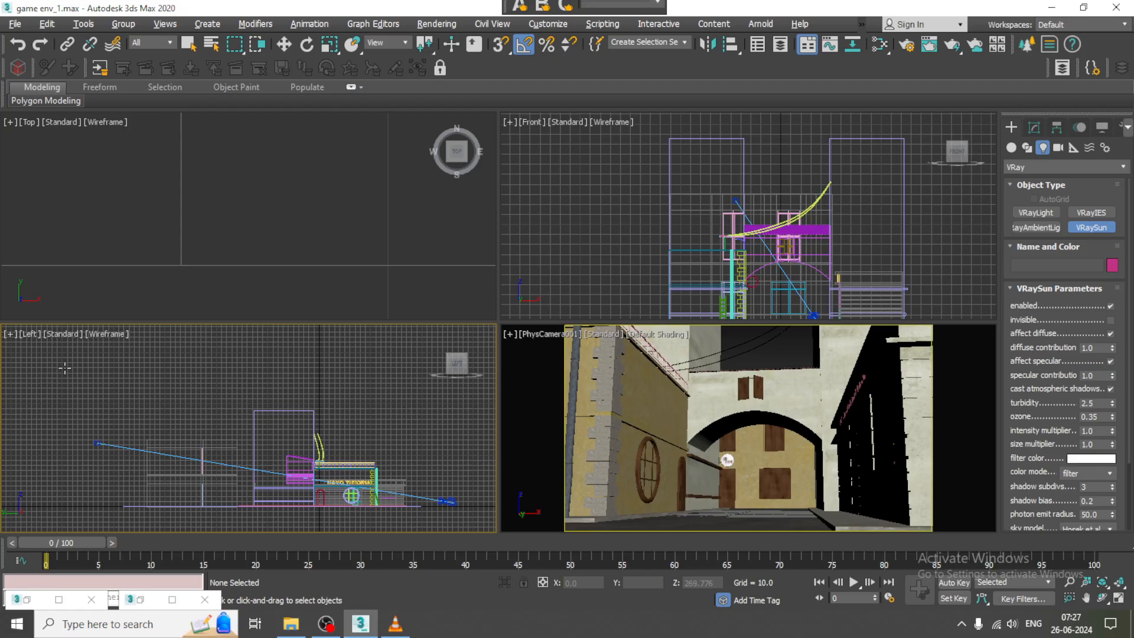
mouse_move(78, 355)
left_mouse_down()
mouse_move(285, 466)
mouse_move(275, 475)
mouse_move(296, 485)
left_mouse_up()
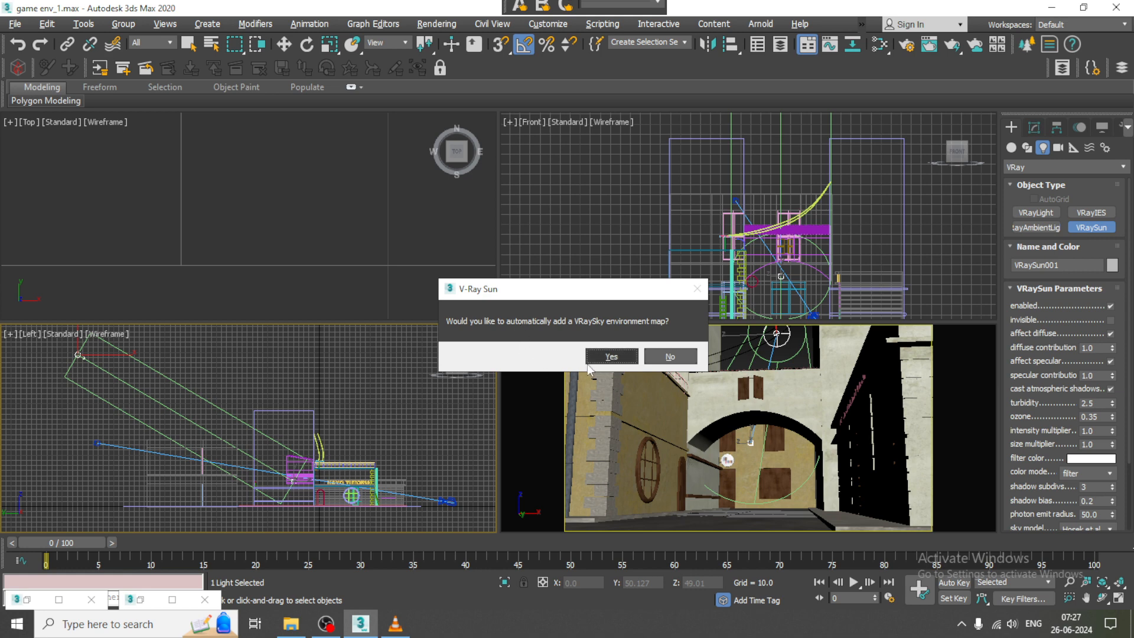
left_click(611, 357)
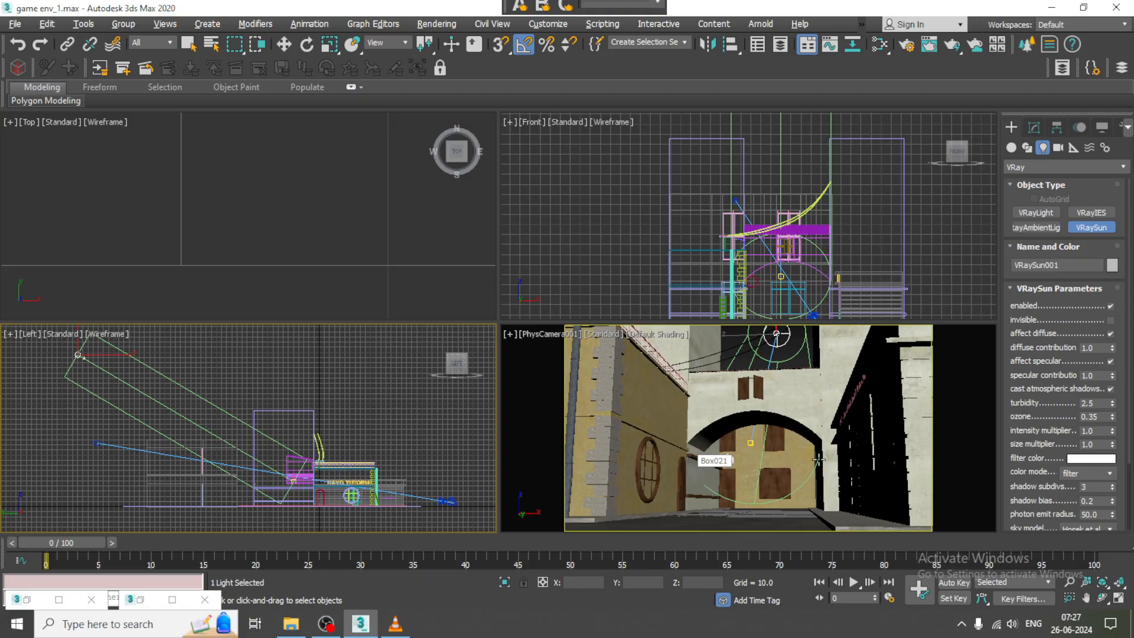
Set the sun's filter color to a warm peach (229, 188, 151).
left_click(1034, 127)
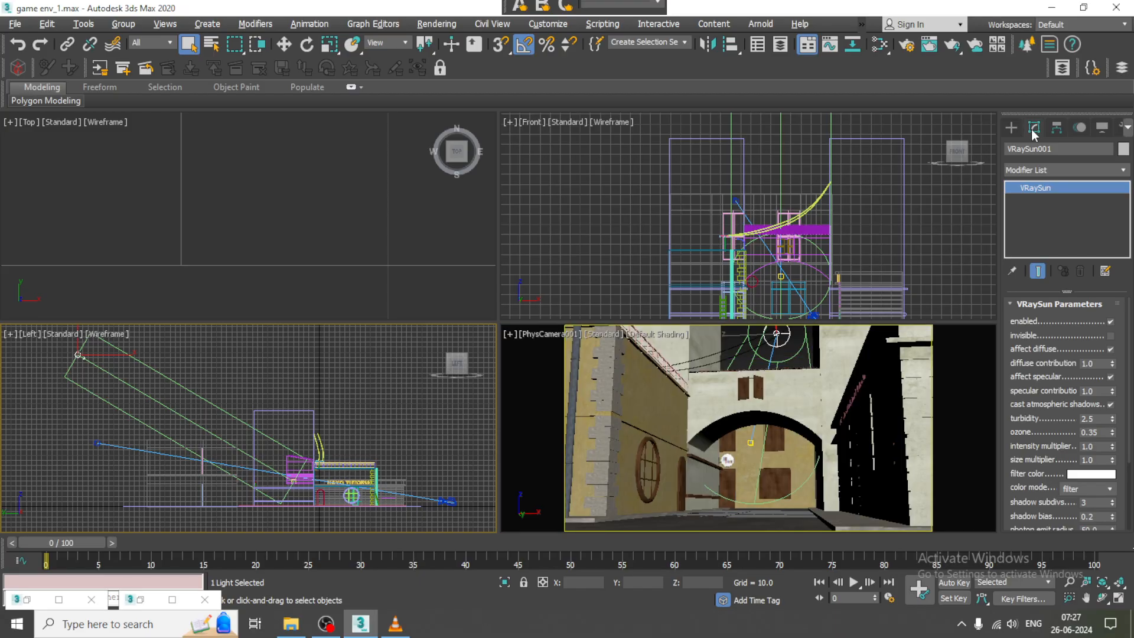
left_click(1097, 476)
left_click_drag(306, 126, 298, 120)
left_click_drag(407, 198, 407, 154)
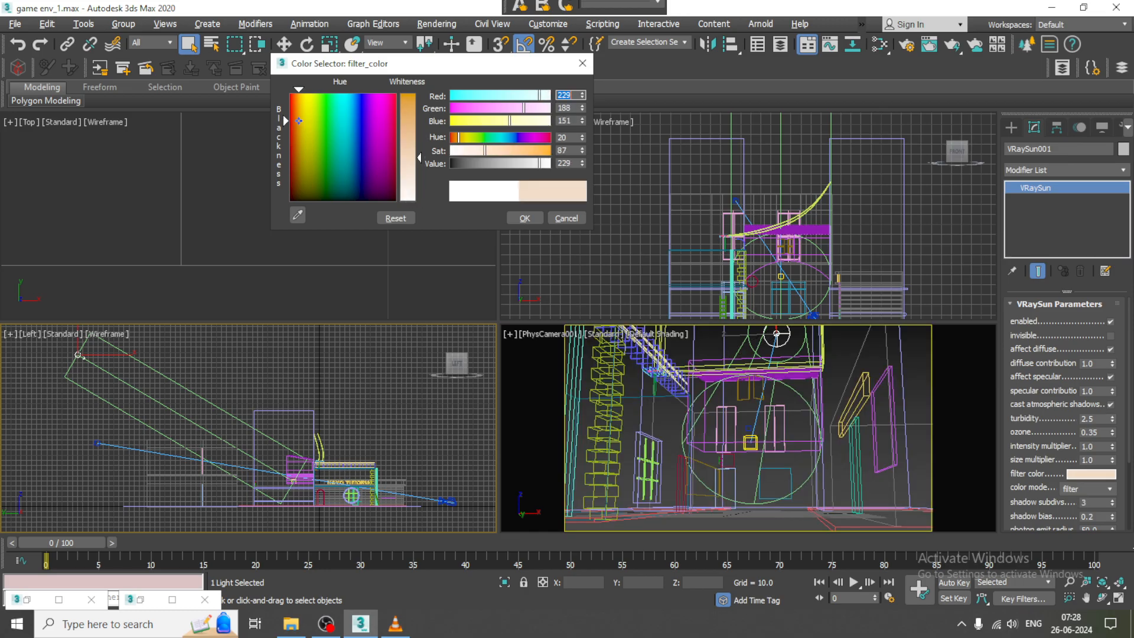
left_click(531, 219)
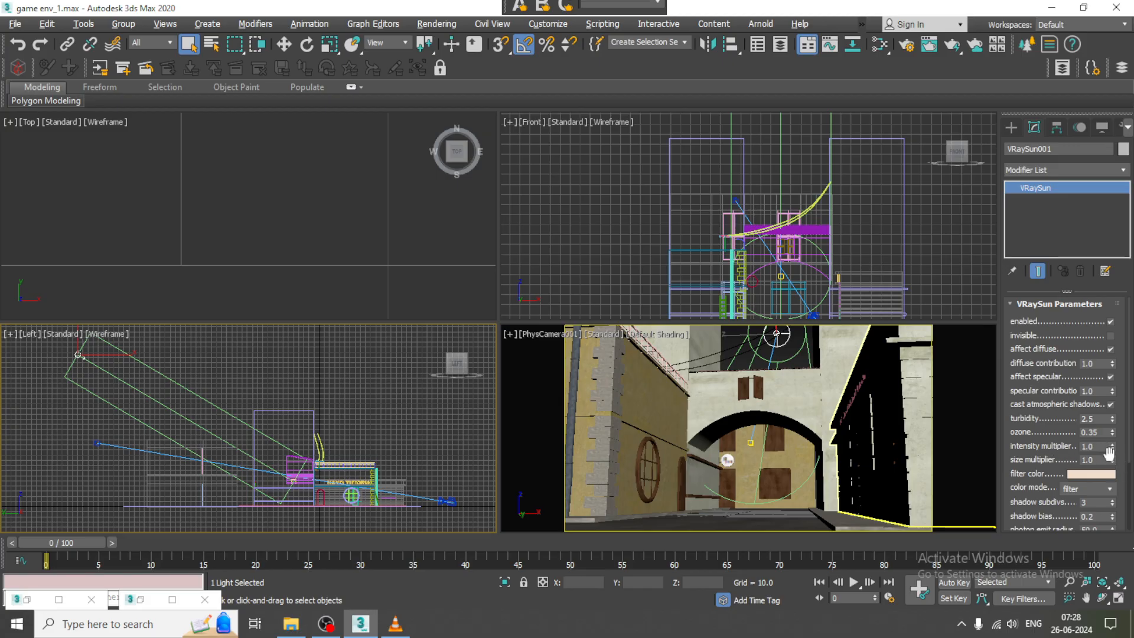
Set the sun's size multiplier to 1.5 and its photon emit radius to 174.0.
left_click_drag(1112, 460, 1112, 424)
left_click_drag(1035, 502, 1035, 378)
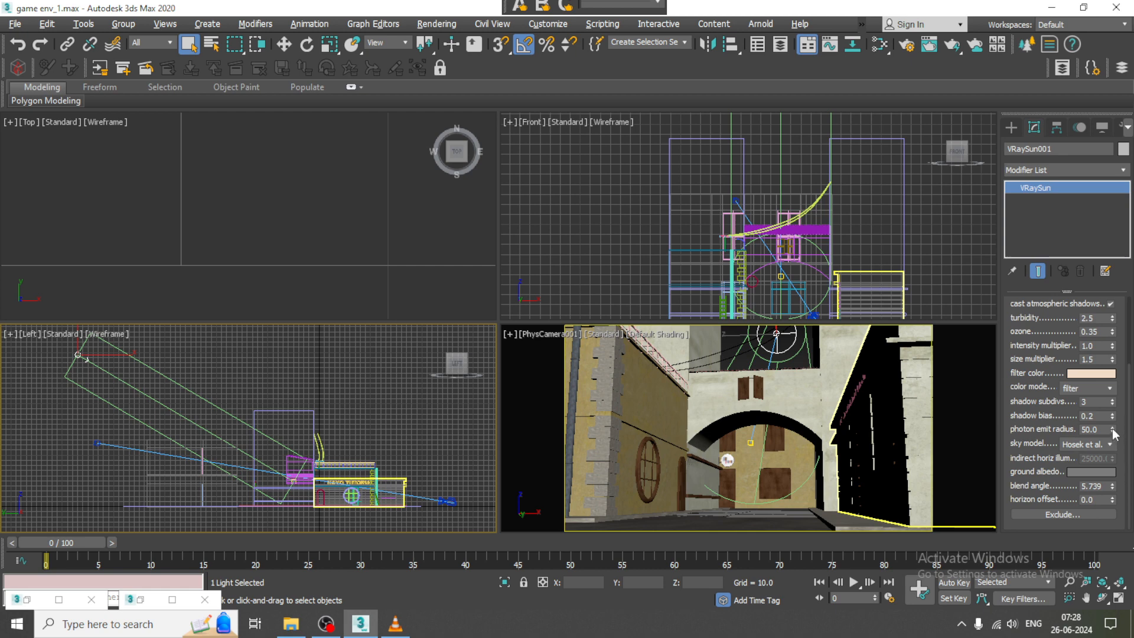
left_click_drag(1112, 429, 1084, 253)
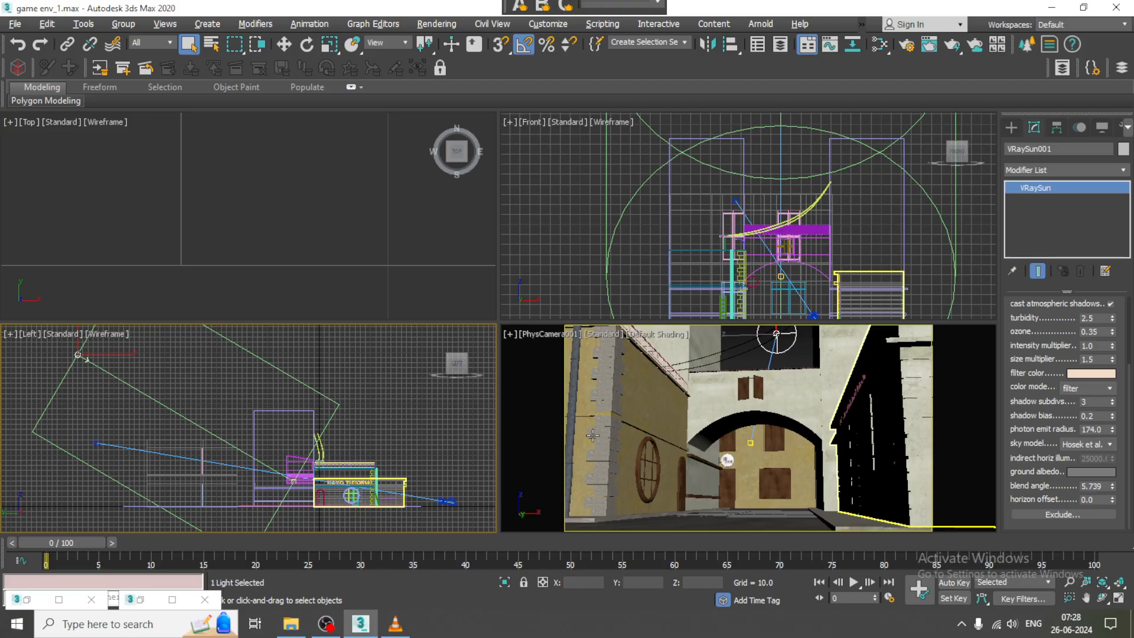
Change the Left view to a shaded perspective and examine the sun's direction and radius around the buildings.
mouse_move(370, 442)
middle_mouse_down()
mouse_move(433, 423)
mouse_move(370, 448)
mouse_move(410, 351)
middle_mouse_up()
key("p")
key("F3")
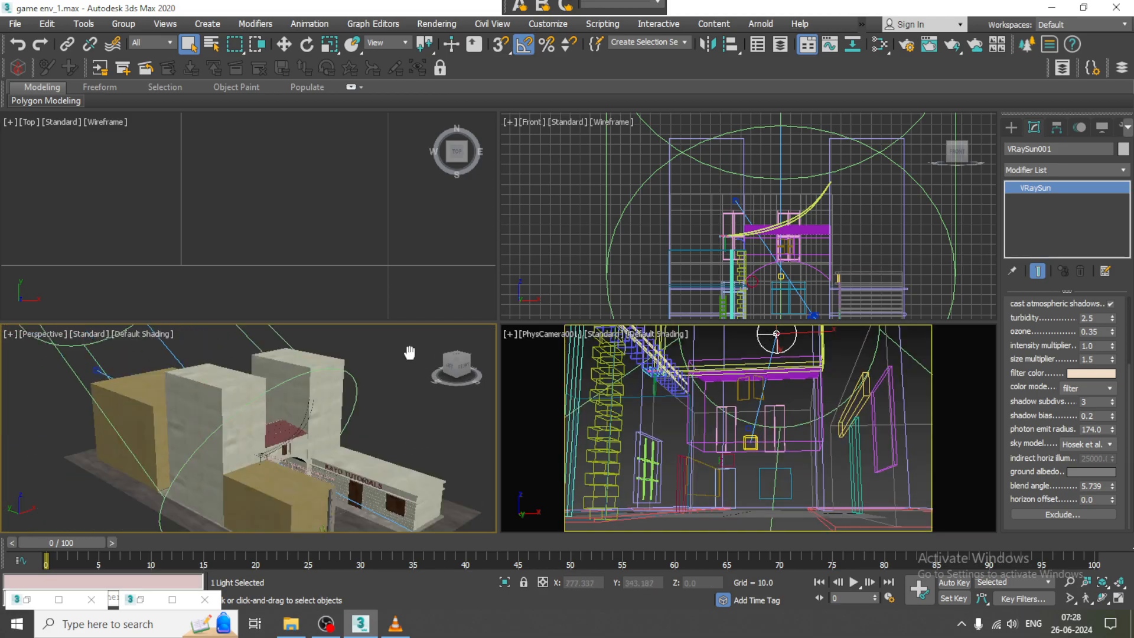
scroll(423, 427, "up", 3)
mouse_move(423, 427)
middle_mouse_down("alt")
mouse_move(395, 440)
mouse_move(353, 428)
mouse_move(412, 459)
mouse_move(440, 443)
middle_mouse_up("alt")
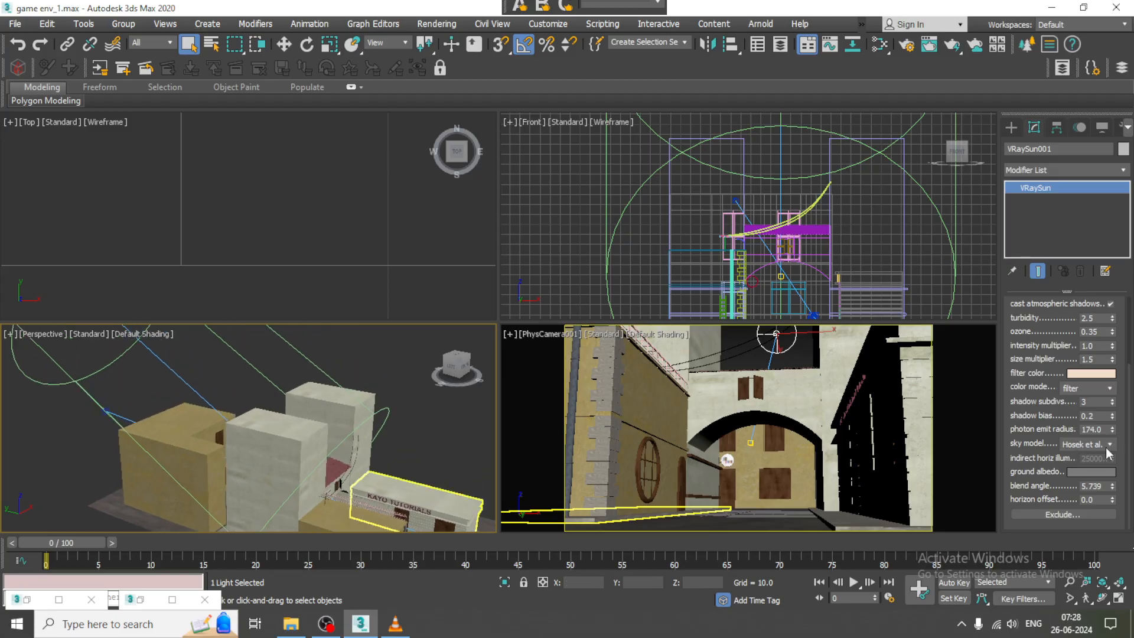
Set the sun's ozone to 0.6 and its turbidity to 2.7.
left_click_drag(1052, 376, 1075, 423)
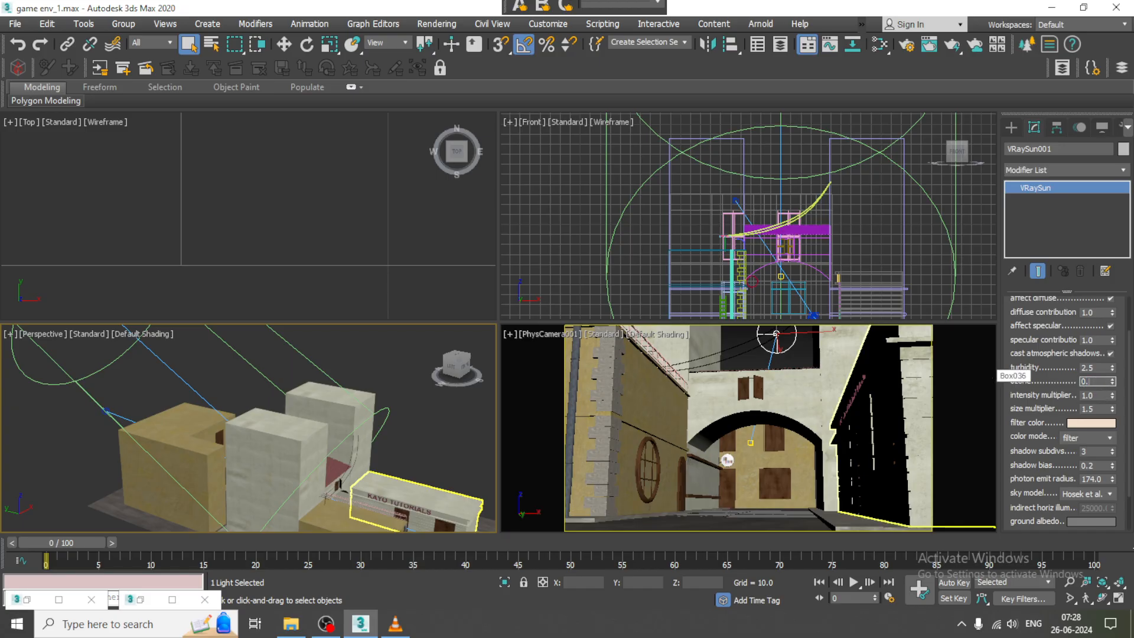
key("Return")
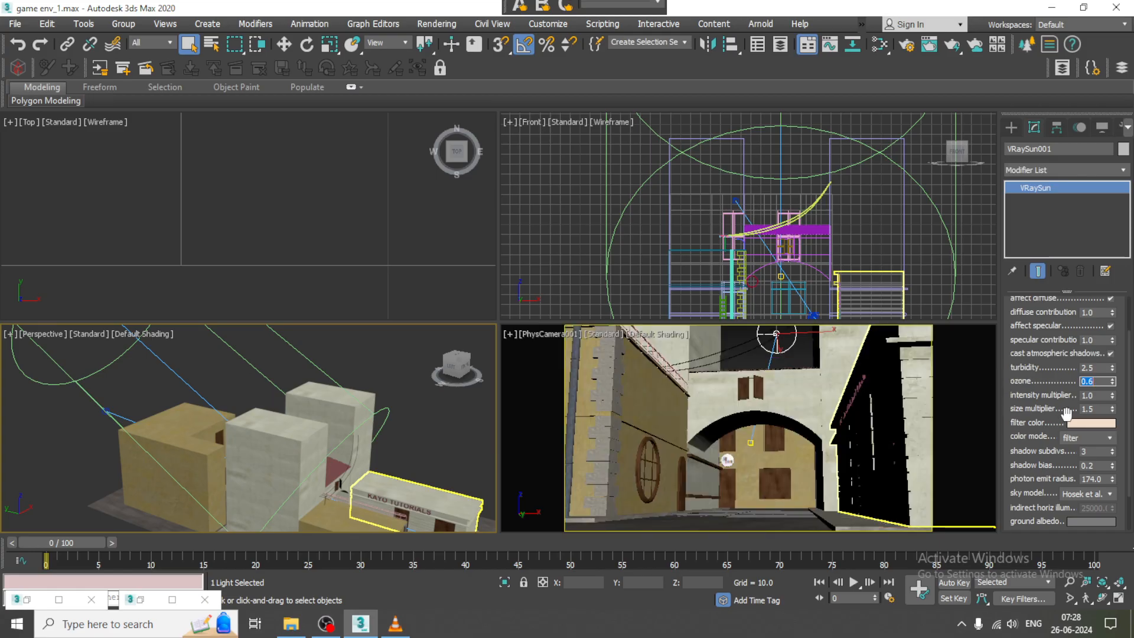
double_click(1094, 368)
type("2")
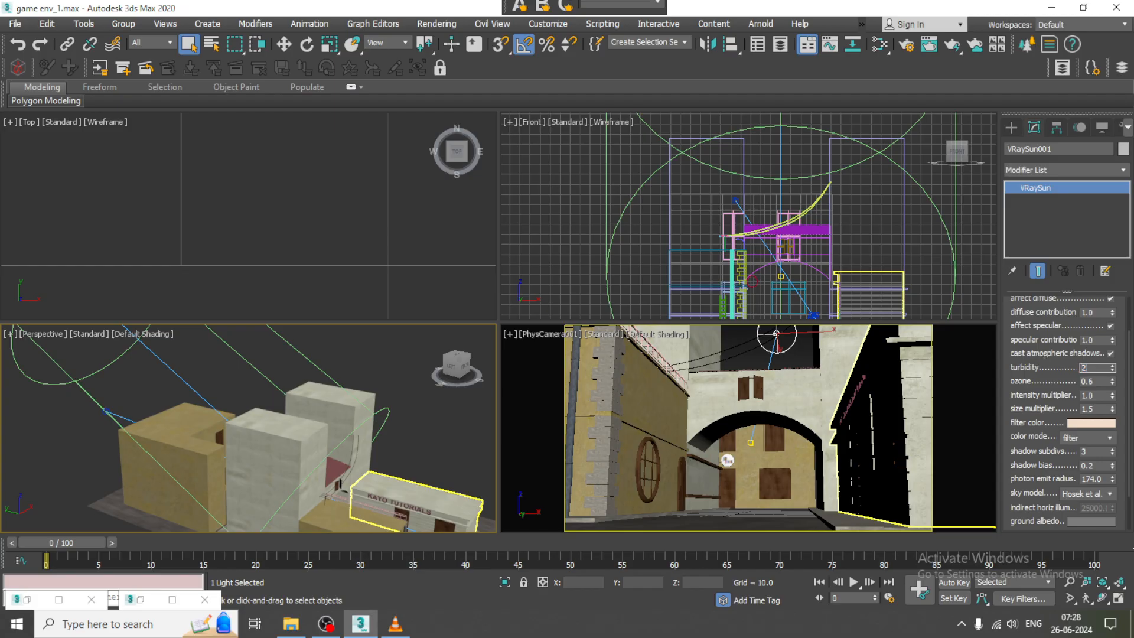
key("Return")
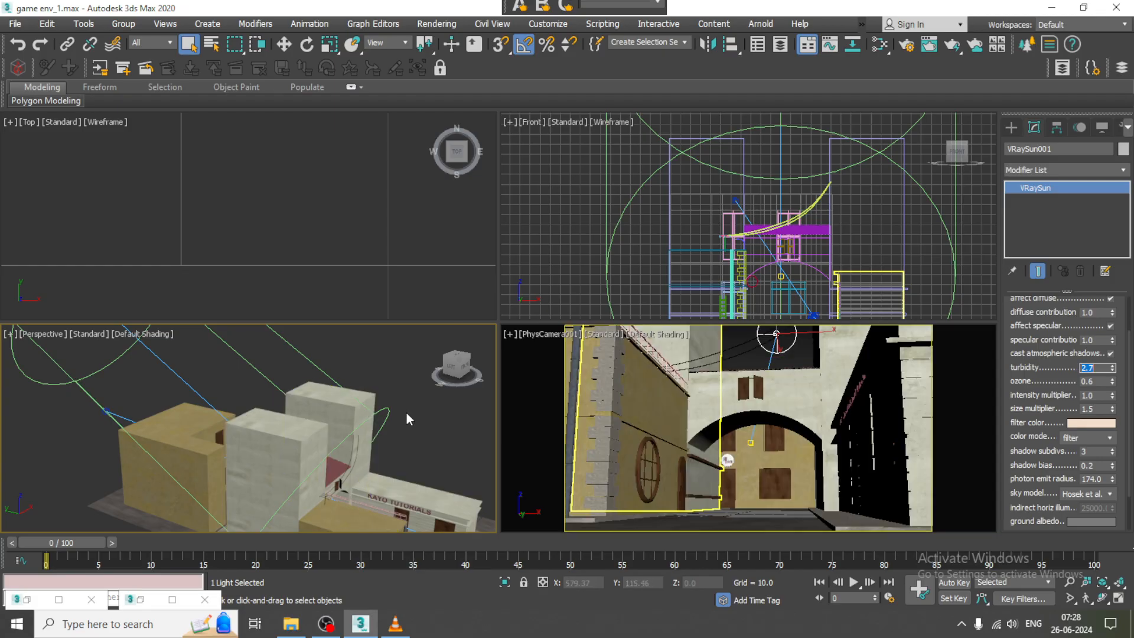
Preview the PhysCamera001 view with High Quality shading and return it to Standard.
middle_click_drag(406, 412, 404, 384, "alt")
key("alt+w")
middle_click_drag(484, 378, 552, 362, "alt")
key("alt+w")
right_click(597, 366)
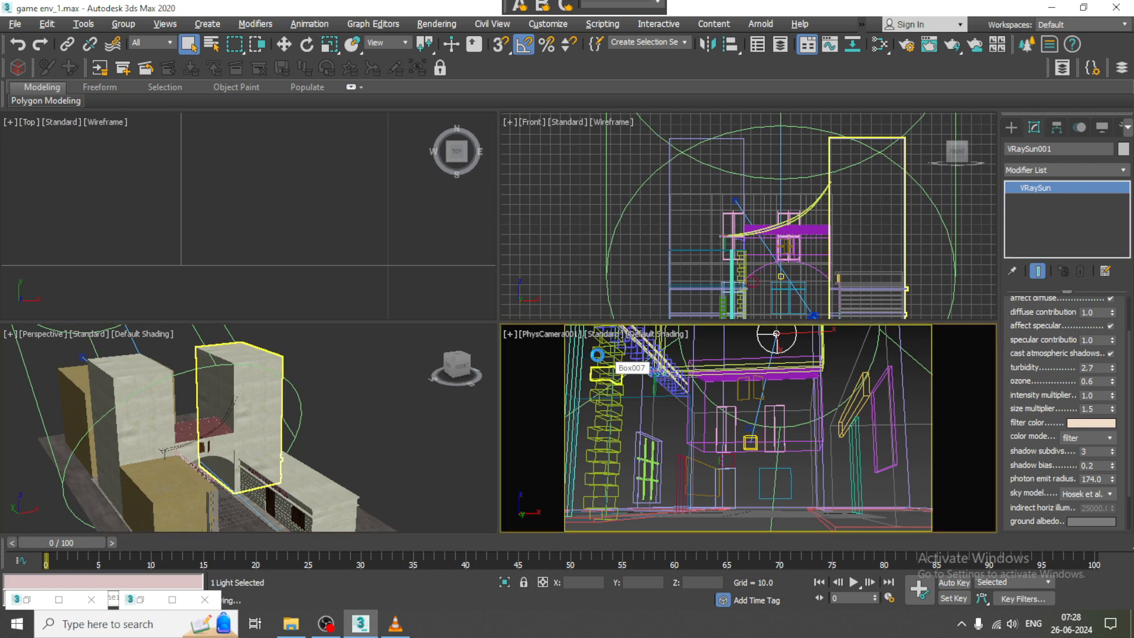
left_click(603, 333)
left_click(654, 367)
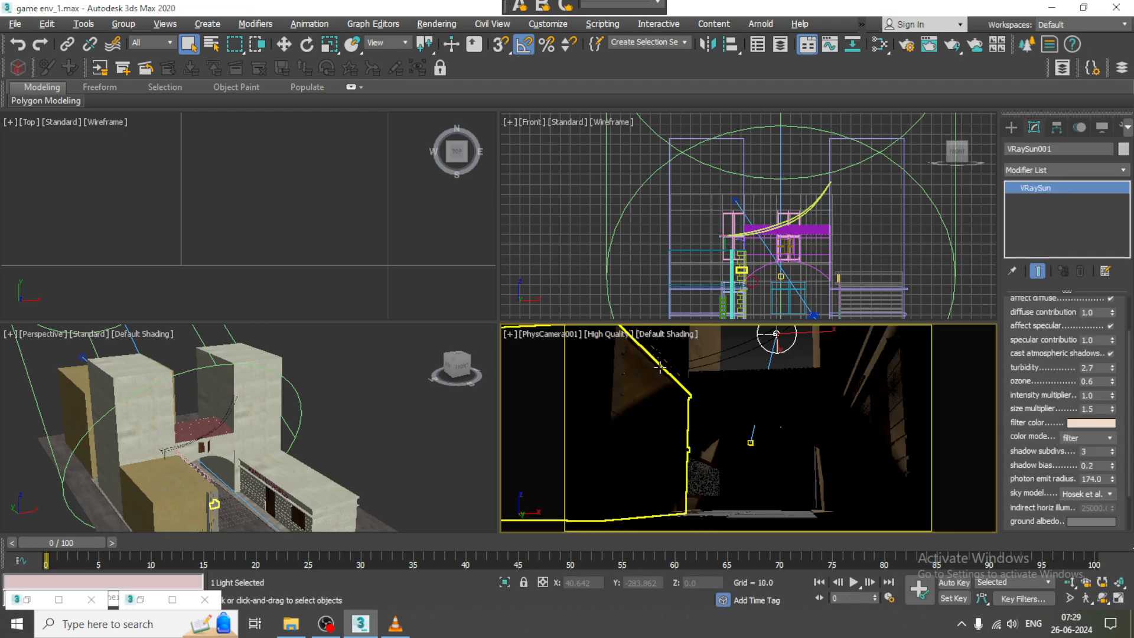
left_click(605, 334)
left_click(658, 384)
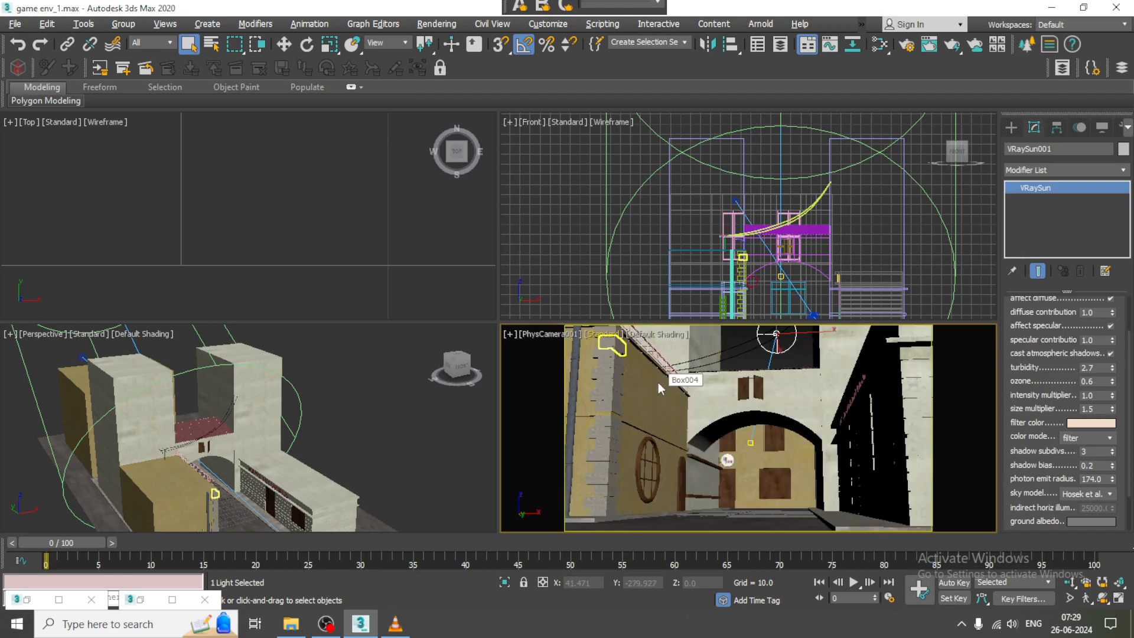
Set the primary GI engine to Irradiance map in the V-Ray render setup.
left_click(437, 24)
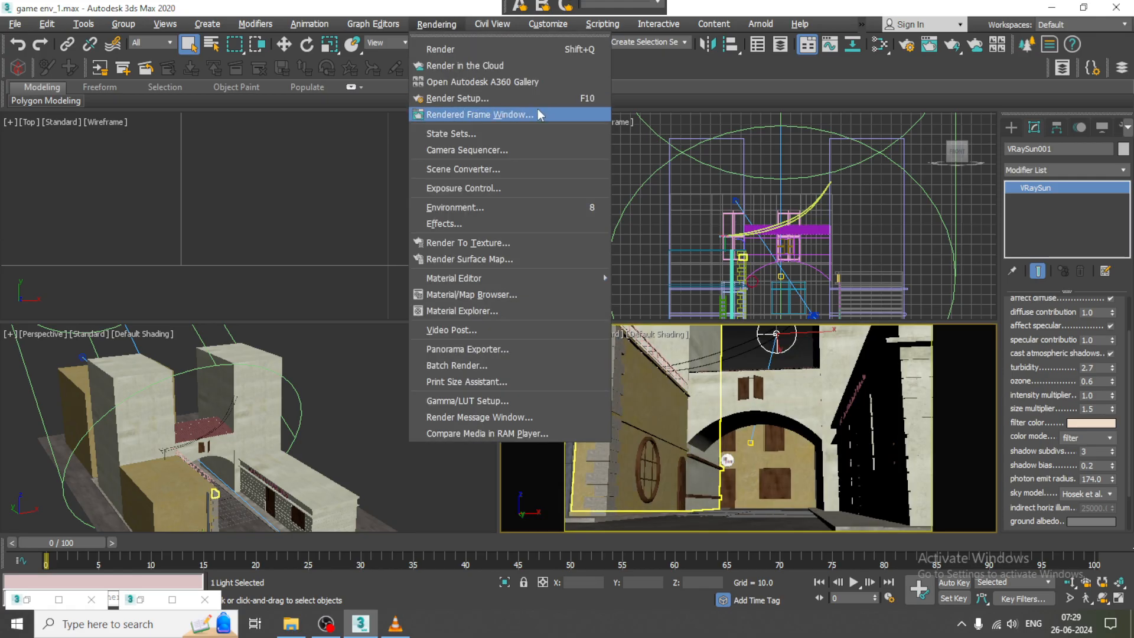
left_click(515, 96)
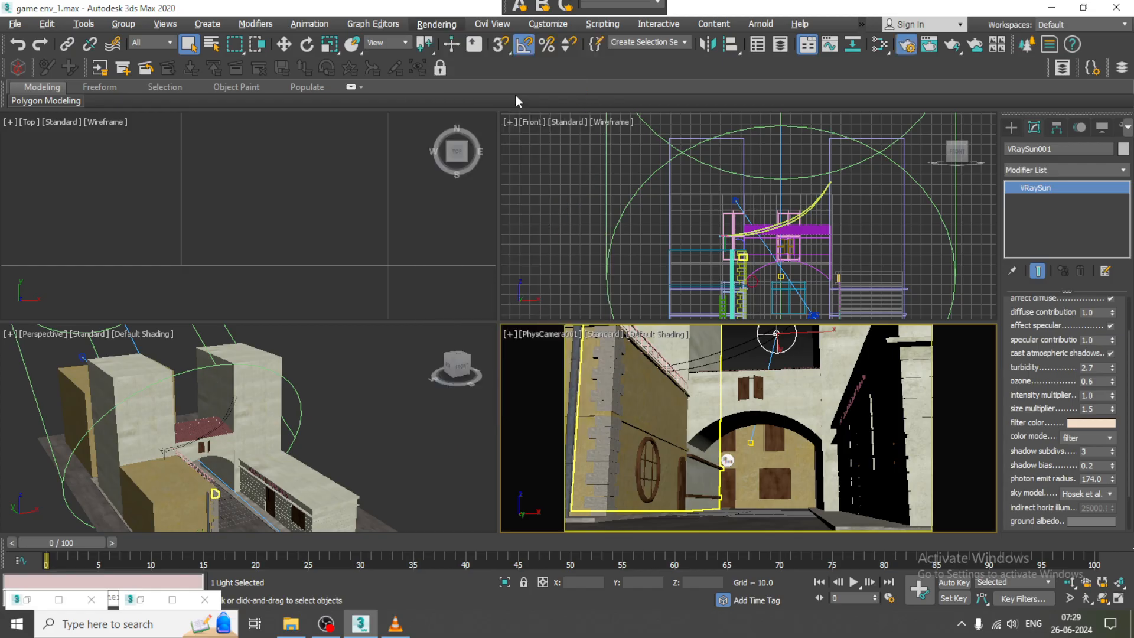
left_click(643, 205)
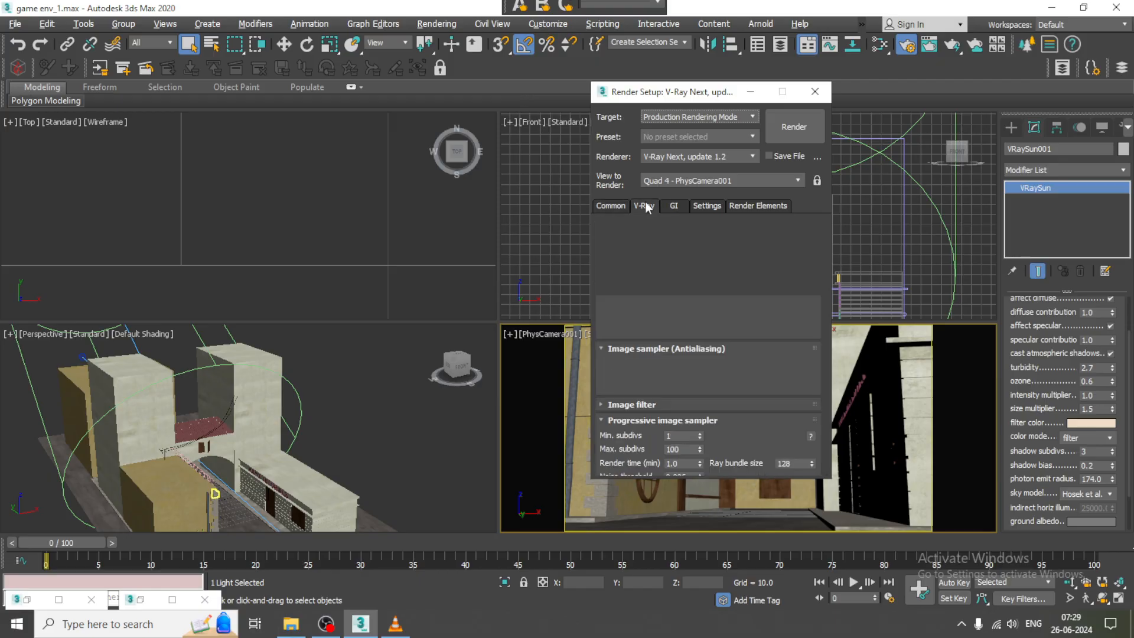
left_click(673, 206)
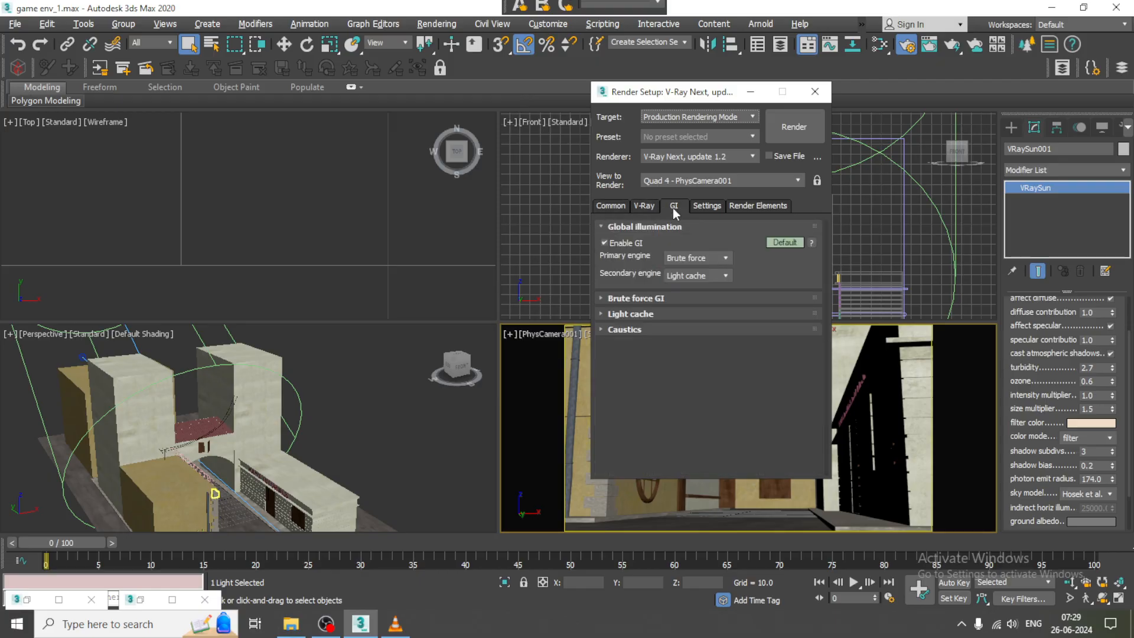
left_click(710, 257)
left_click(719, 270)
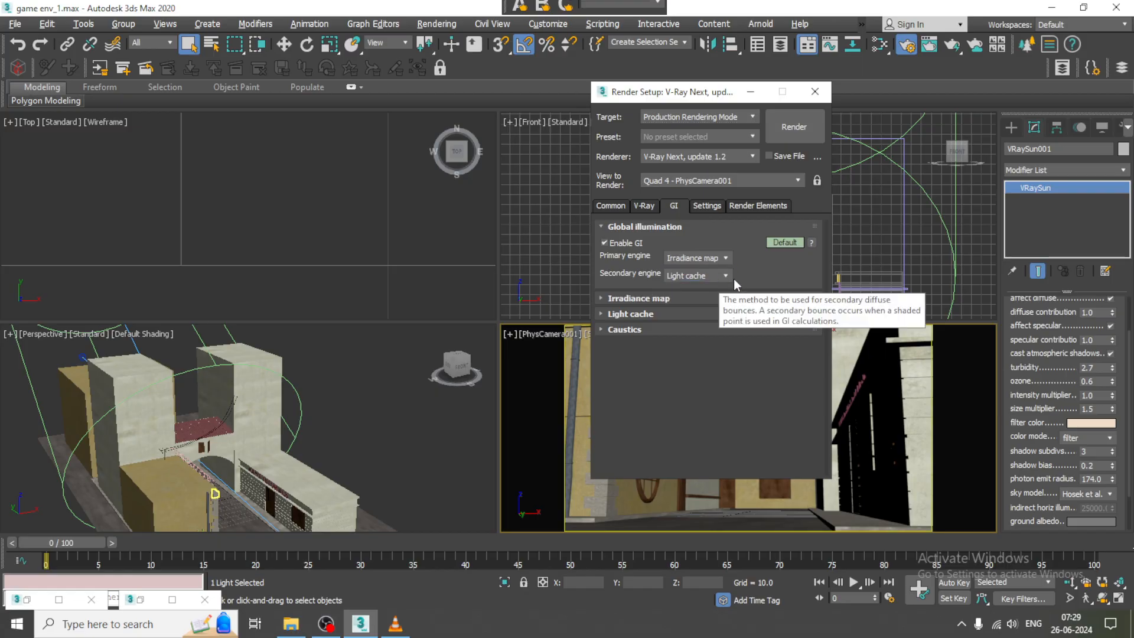
Set the V-Ray image filter to Catmull-Rom and enable the GI environment.
left_click(643, 208)
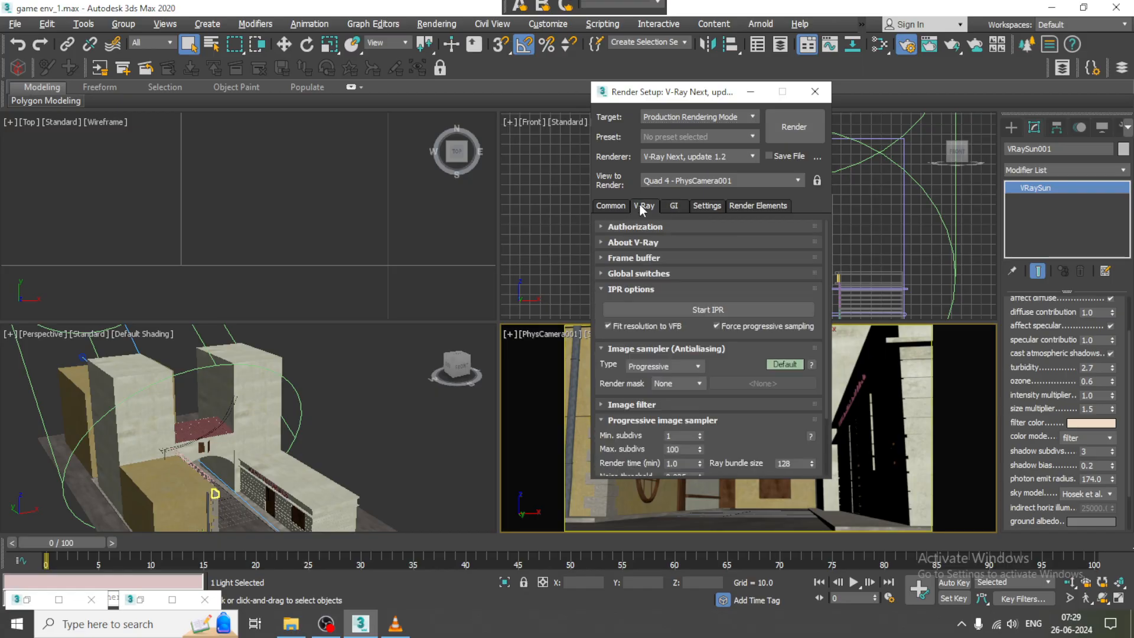
left_click(694, 404)
left_click(768, 378)
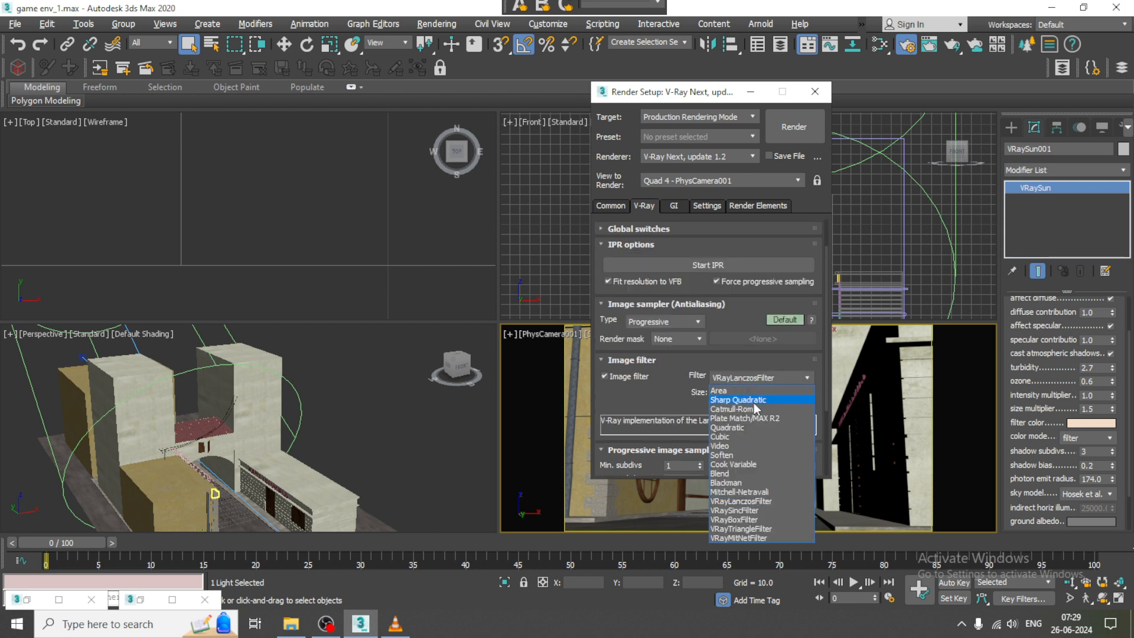
left_click(754, 408)
left_click_drag(689, 402, 685, 149)
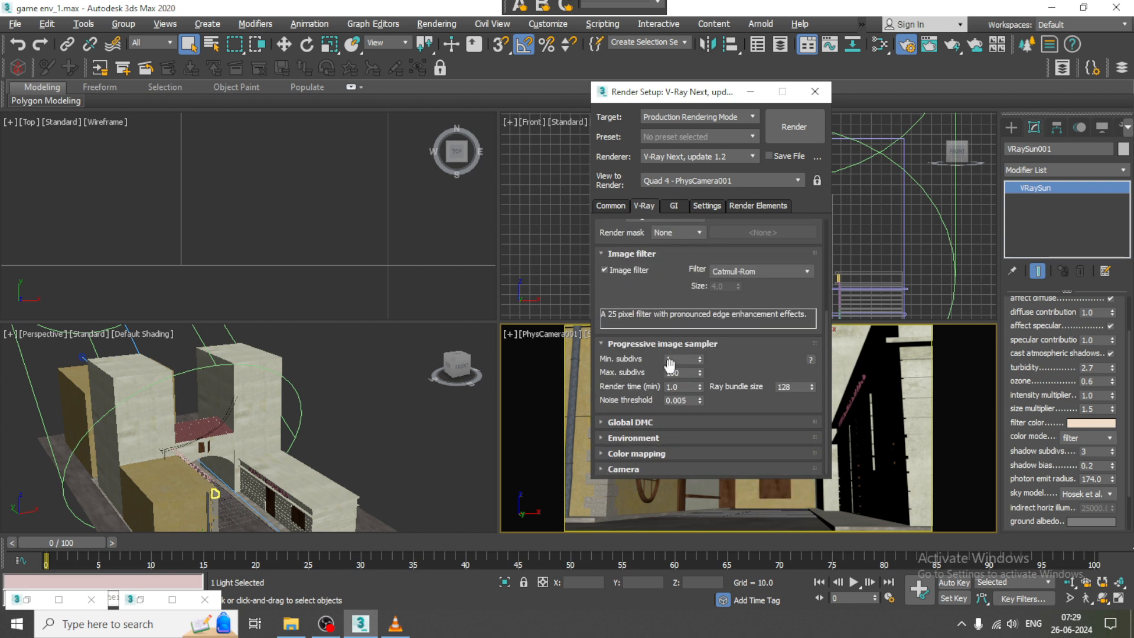
left_click(650, 438)
left_click(614, 294)
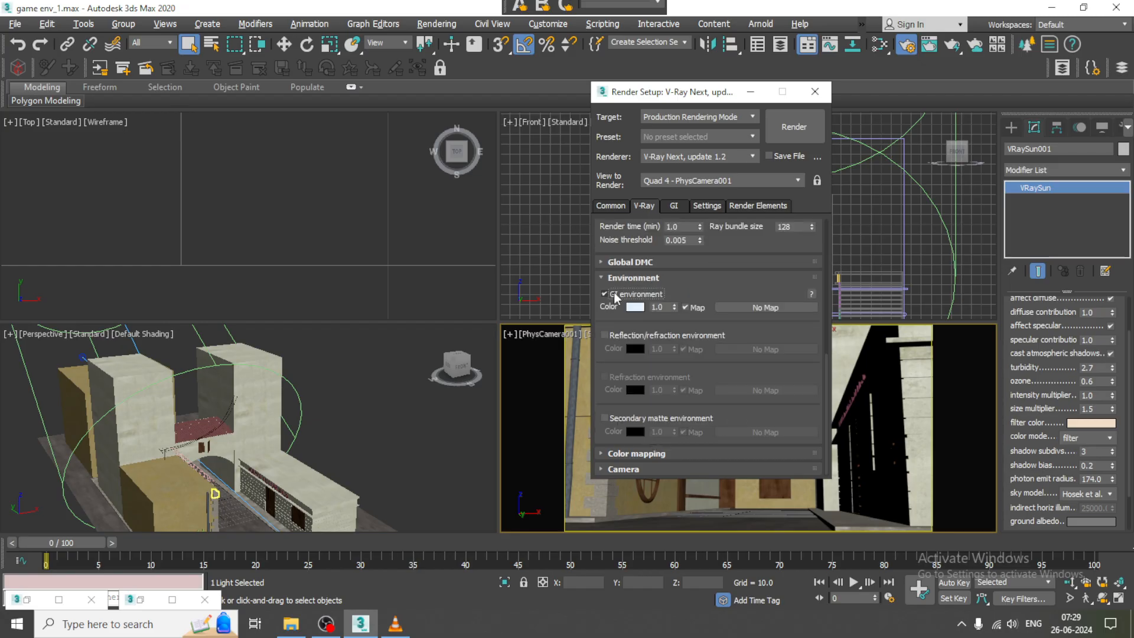
Test-render the PhysCamera001 view, stop it during the prepass, close the frame buffer and minimize the render setup.
left_click(786, 129)
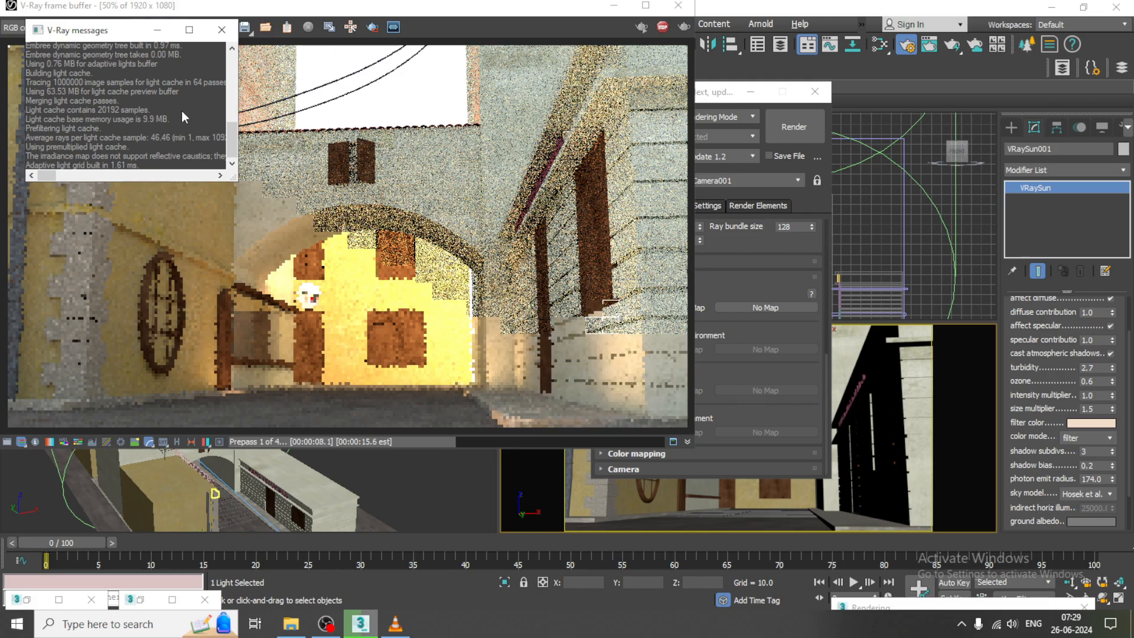
key("Escape")
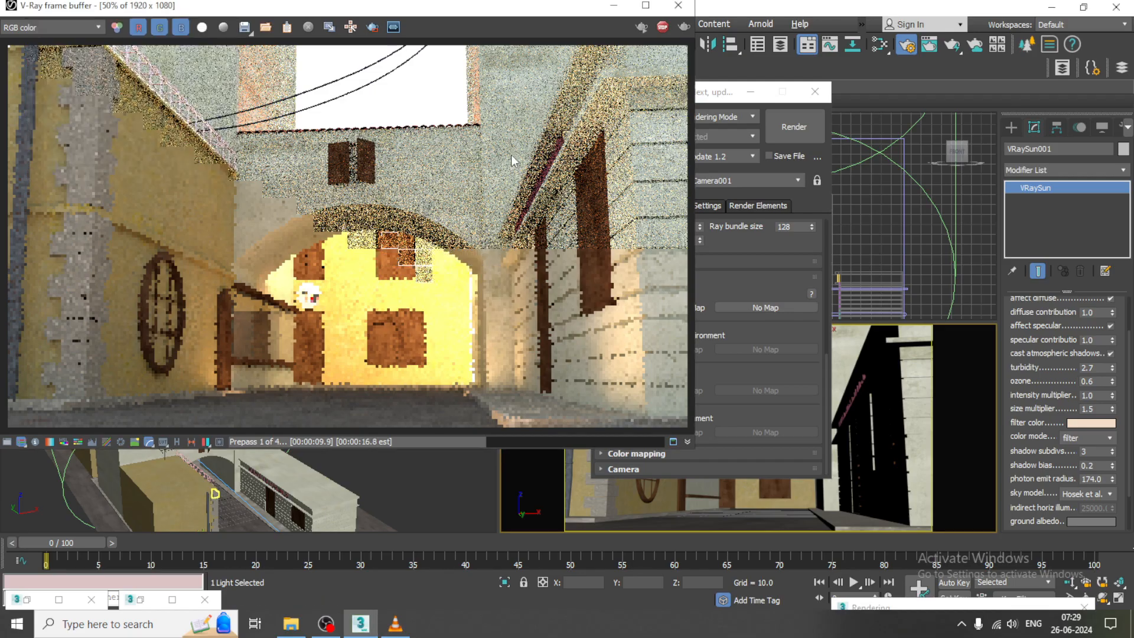
left_click(678, 6)
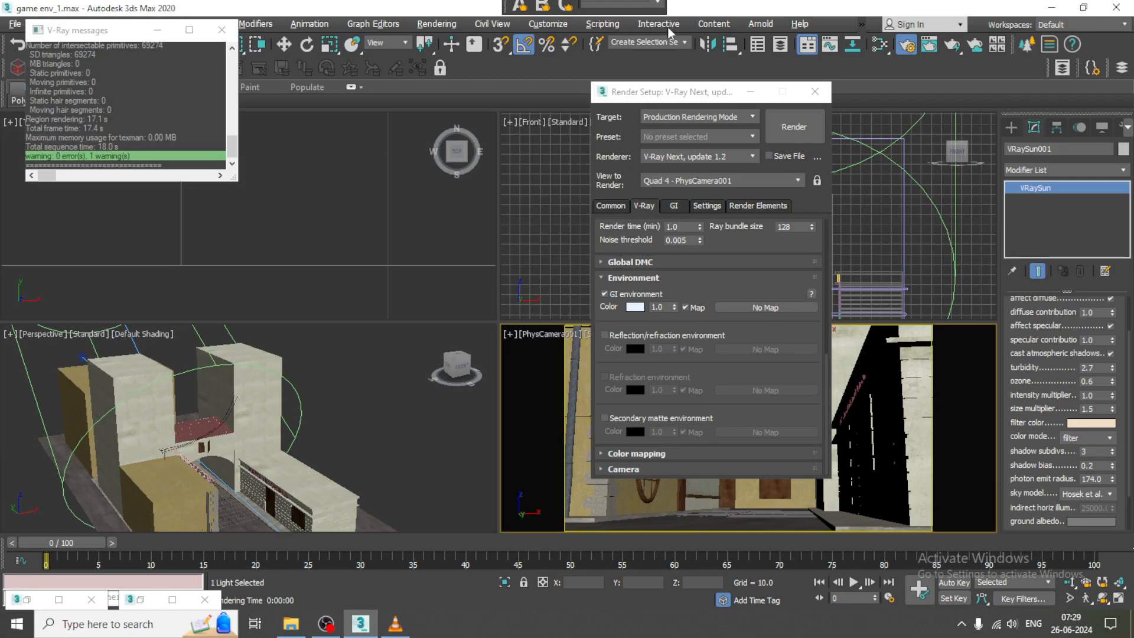
left_click(750, 92)
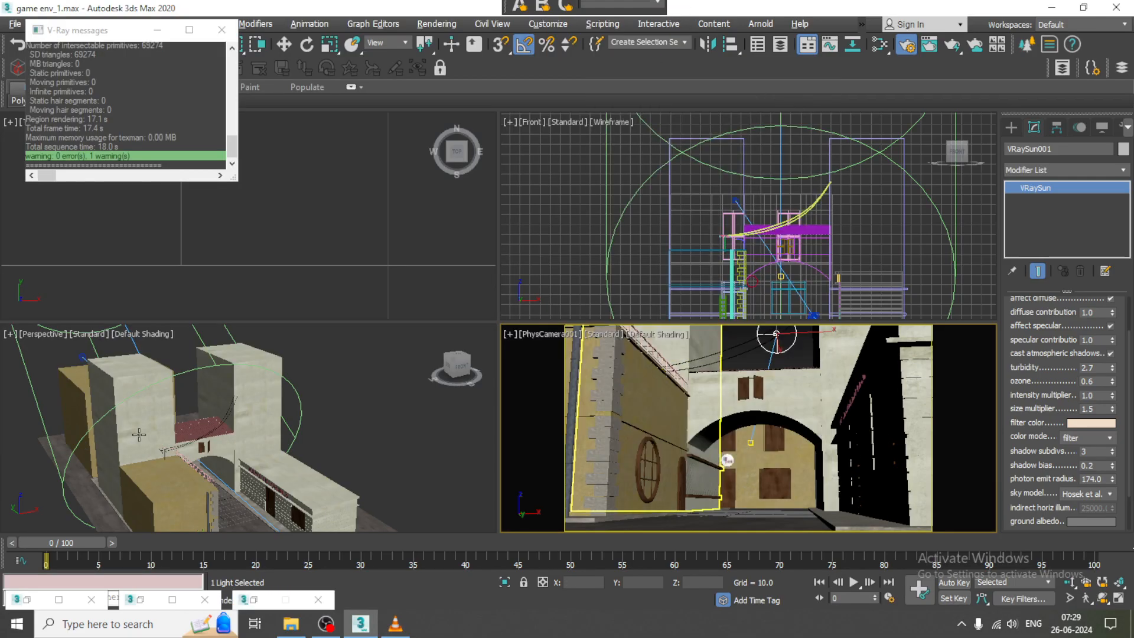
Raise the VRaySun in the Perspective view to a Z position of about 327.
scroll(294, 409, "down", 5)
middle_click_drag(301, 412, 384, 422, "alt")
key("w")
left_click_drag(211, 364, 215, 357)
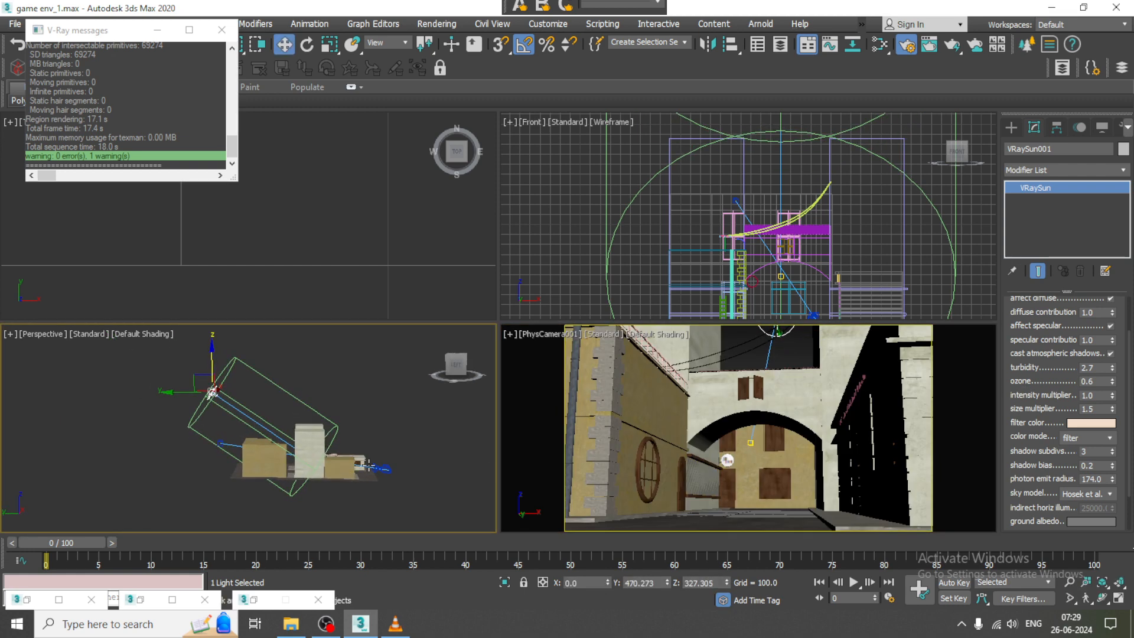
Raise the VRaySun's target to the shutters above the archway, at a Z position of about 65.
middle_click_drag(367, 465, 287, 462, "alt")
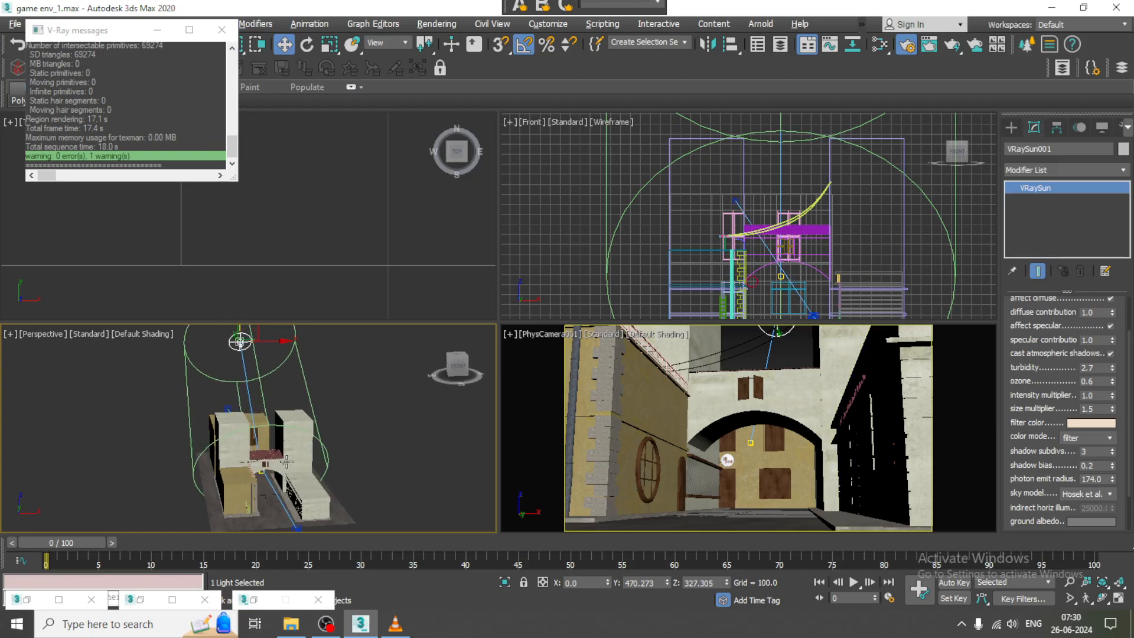
scroll(287, 462, "up", 5)
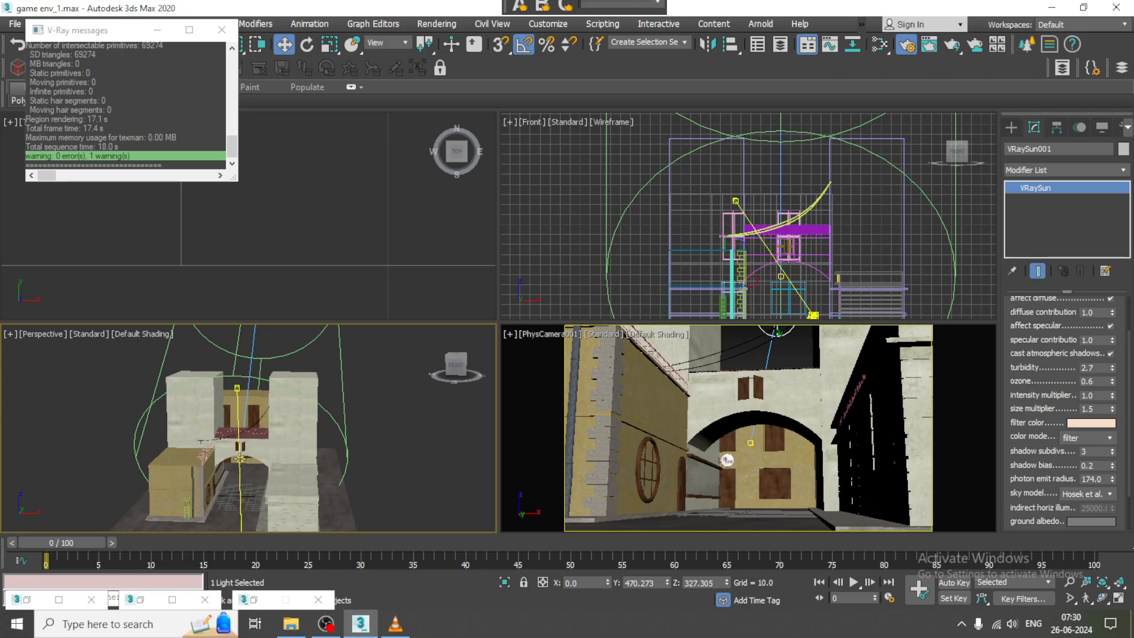
left_click(240, 458)
scroll(238, 455, "up", 5)
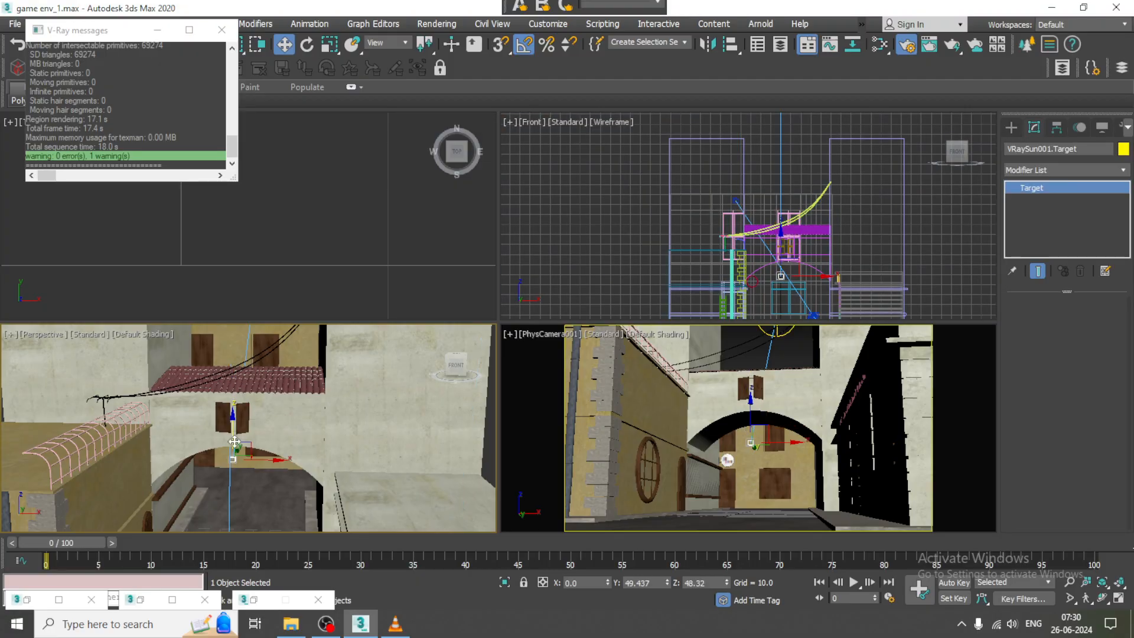
left_click_drag(235, 432, 235, 406)
mouse_move(255, 411)
middle_mouse_down("alt")
mouse_move(314, 424)
mouse_move(267, 421)
middle_mouse_up("alt")
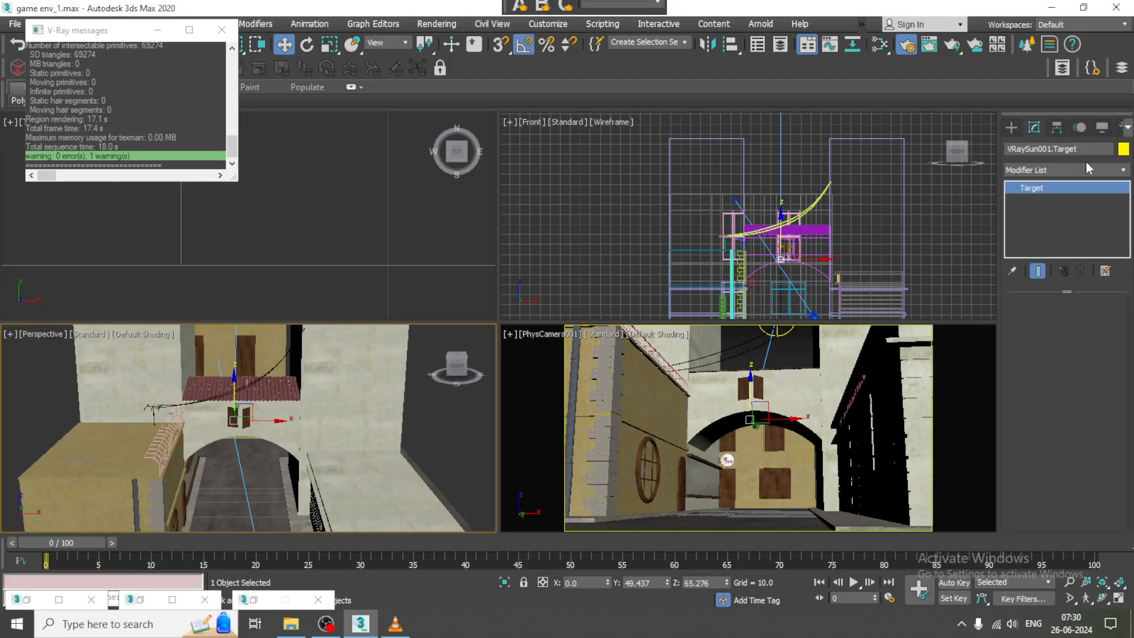
Select the VRaySun and set its intensity multiplier to 0.3.
scroll(183, 438, "down", 5)
middle_click_drag(184, 438, 201, 520)
left_click(251, 332)
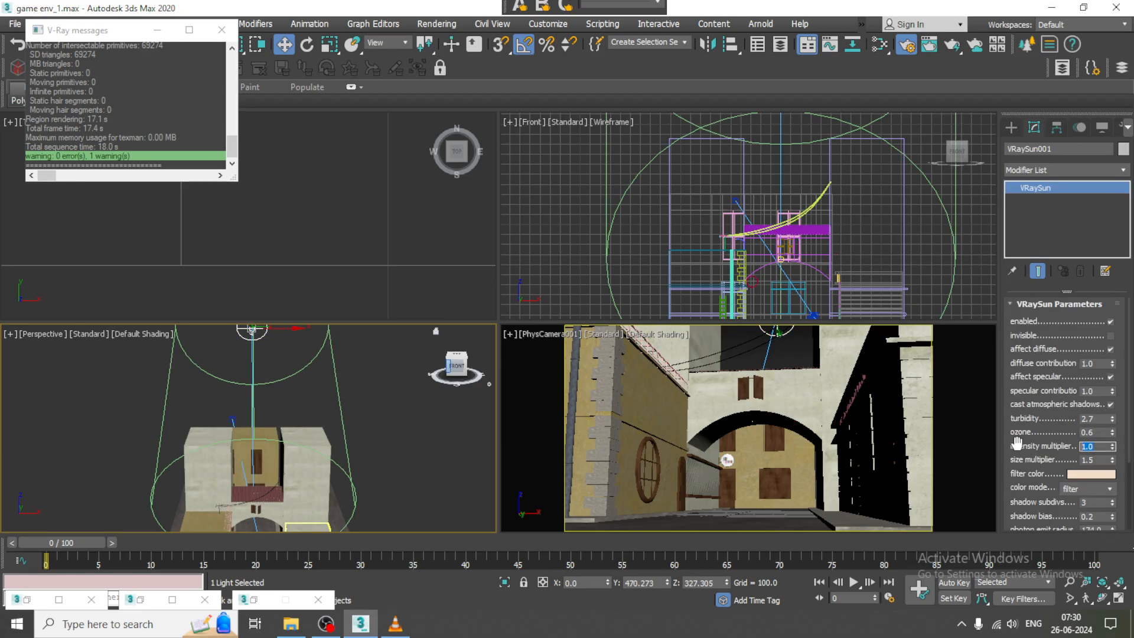
type("0.3")
key("Return")
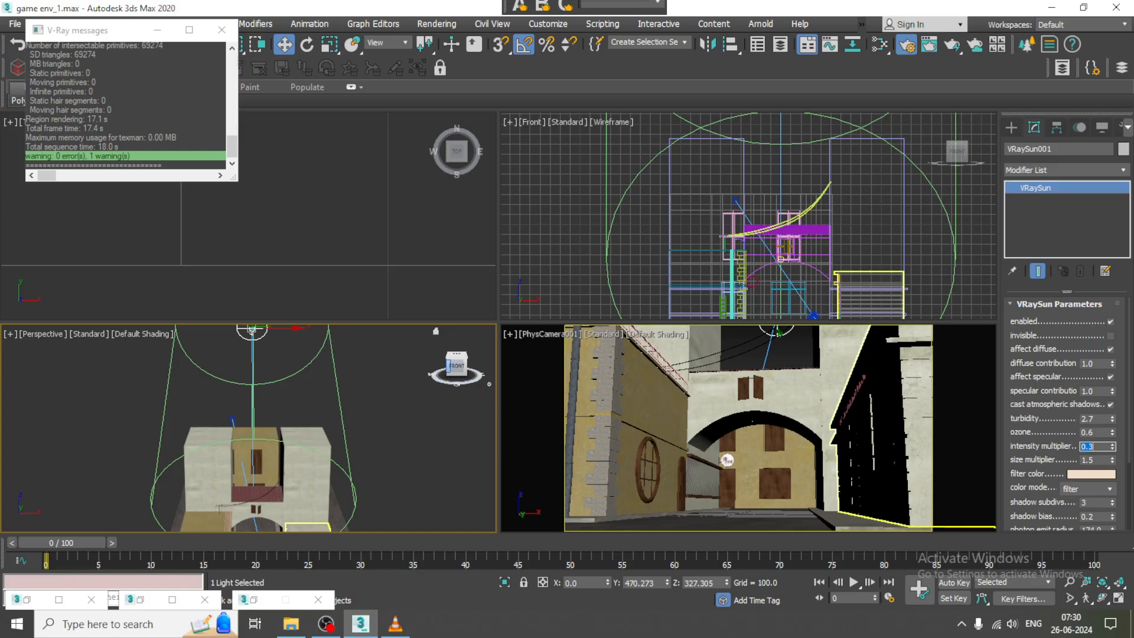
Render the PhysCamera001 view to completion, review the lighting and close the frame buffer.
left_click(742, 336)
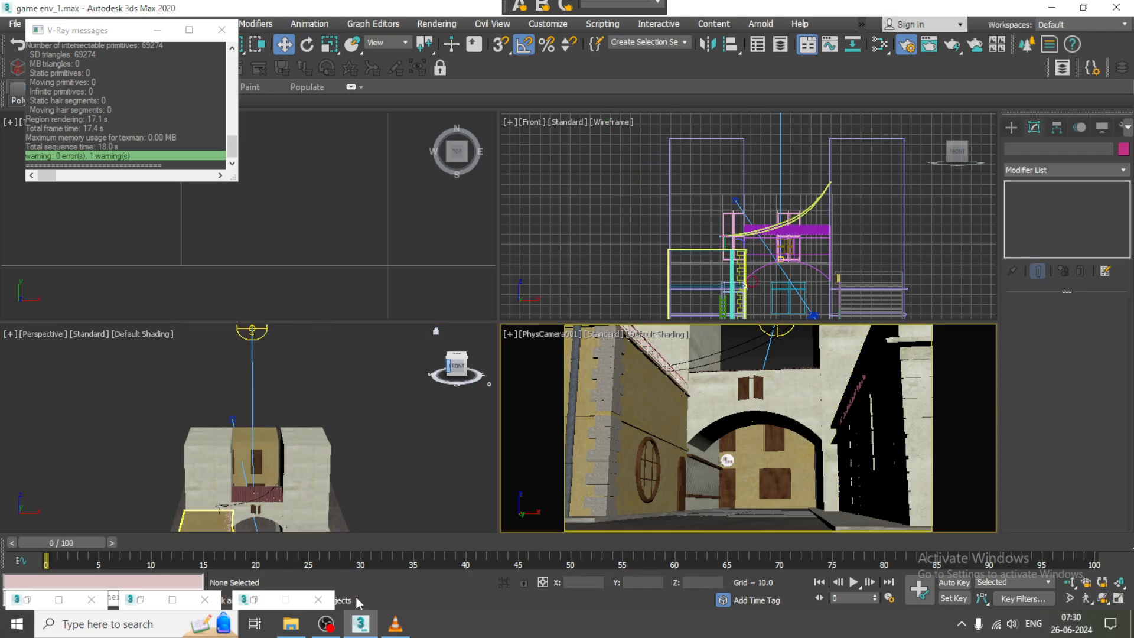
left_click(328, 626)
left_click(328, 626)
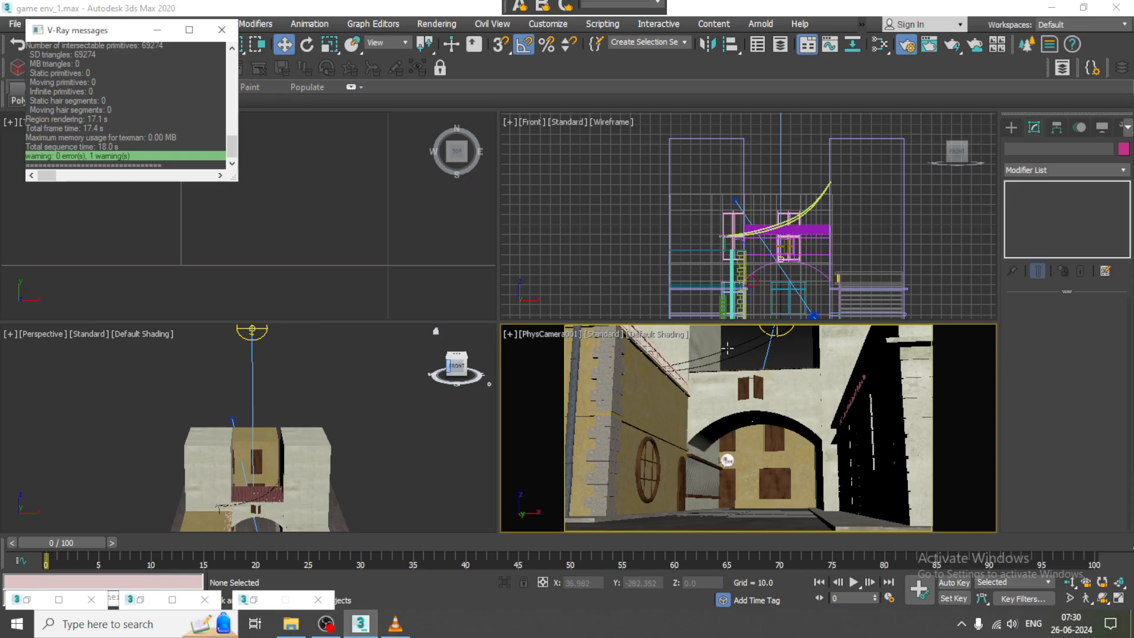
key("alt+w")
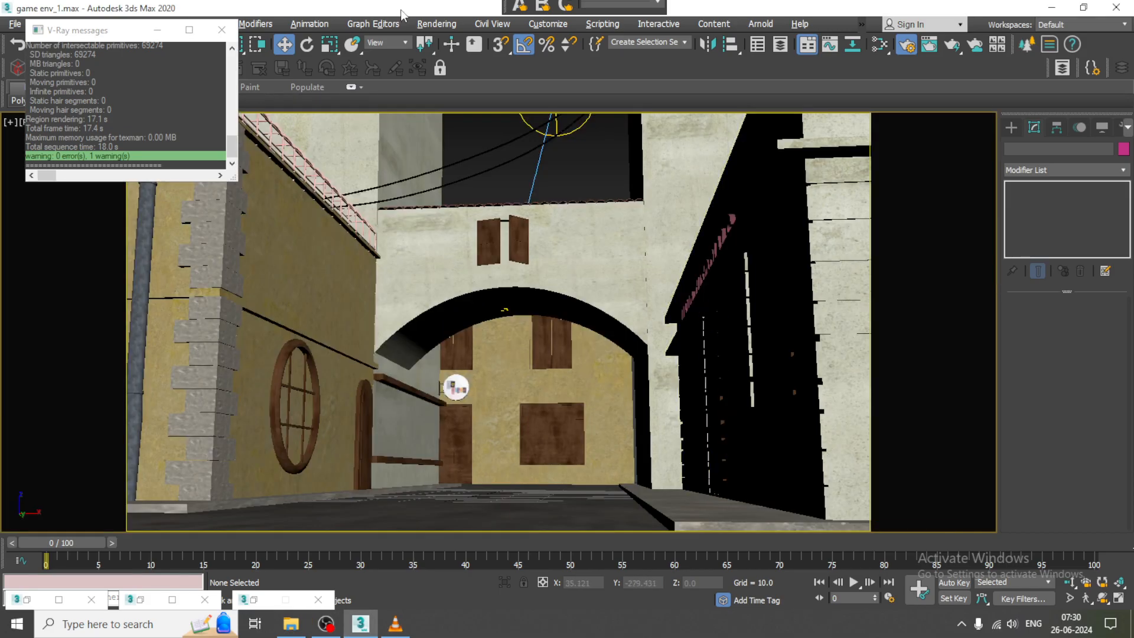
left_click(444, 30)
left_click(460, 48)
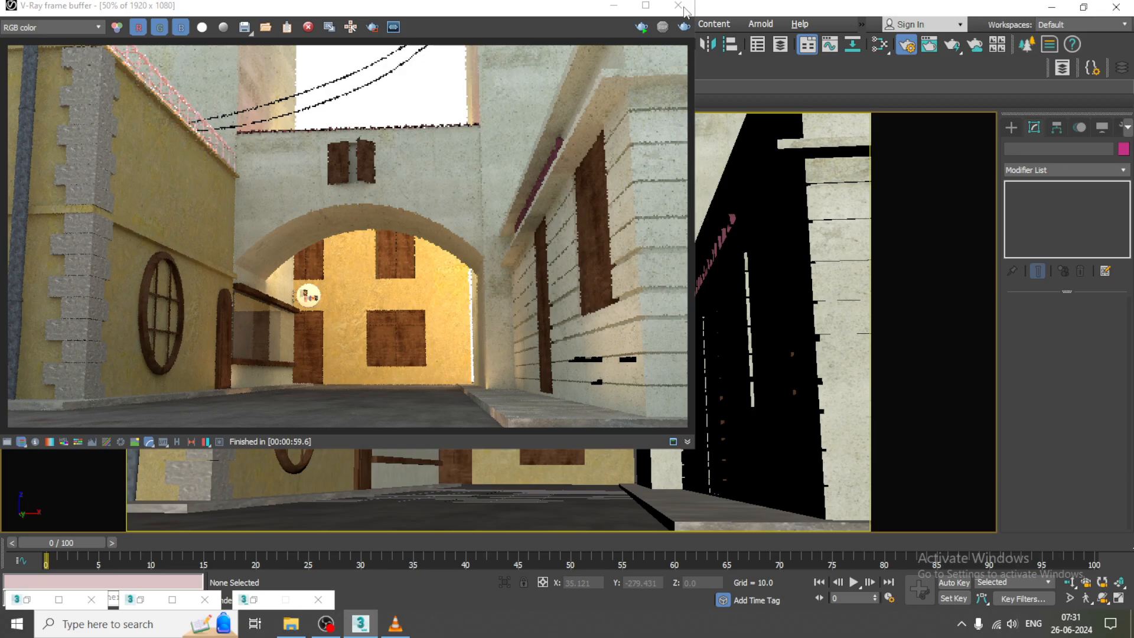
left_click(678, 6)
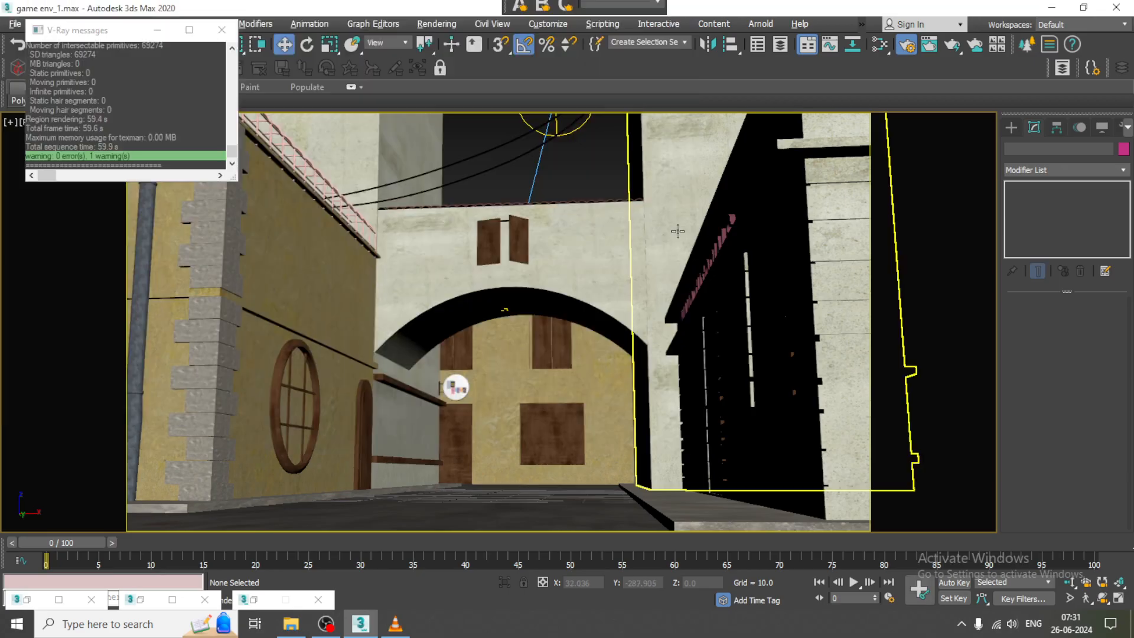
Move the VRaySun sideways in the Perspective view to an X position of about 77.
key("F3")
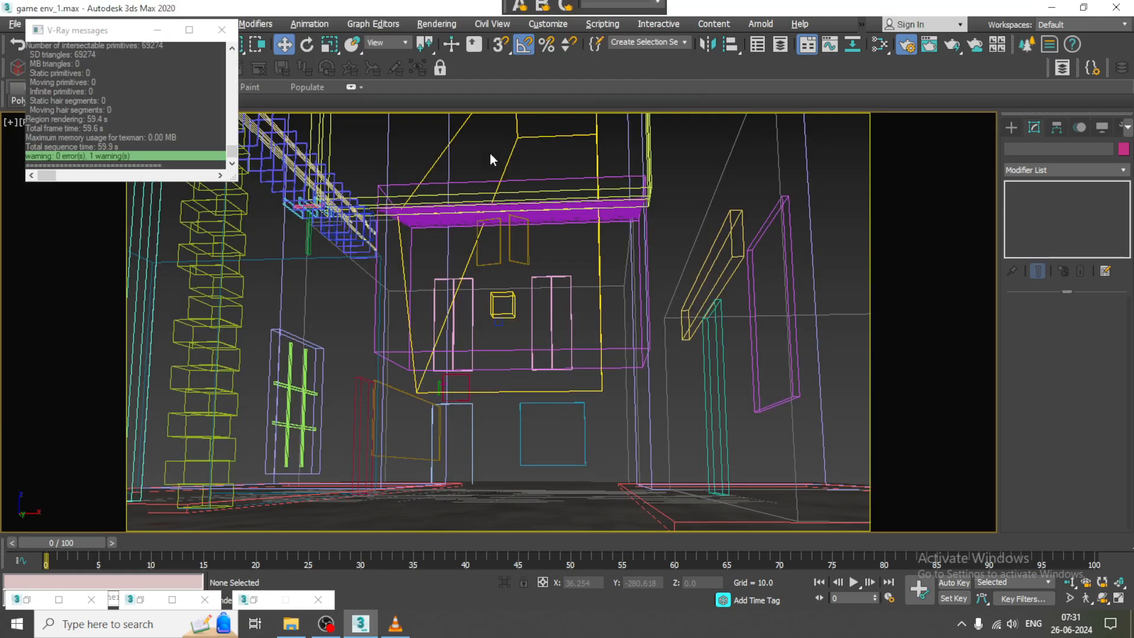
key("alt+w")
left_click(343, 448)
scroll(359, 435, "up", 2)
key("alt+w")
scroll(403, 434, "down", 3)
middle_click_drag(403, 434, 797, 385, "alt")
left_click(682, 317)
key("z")
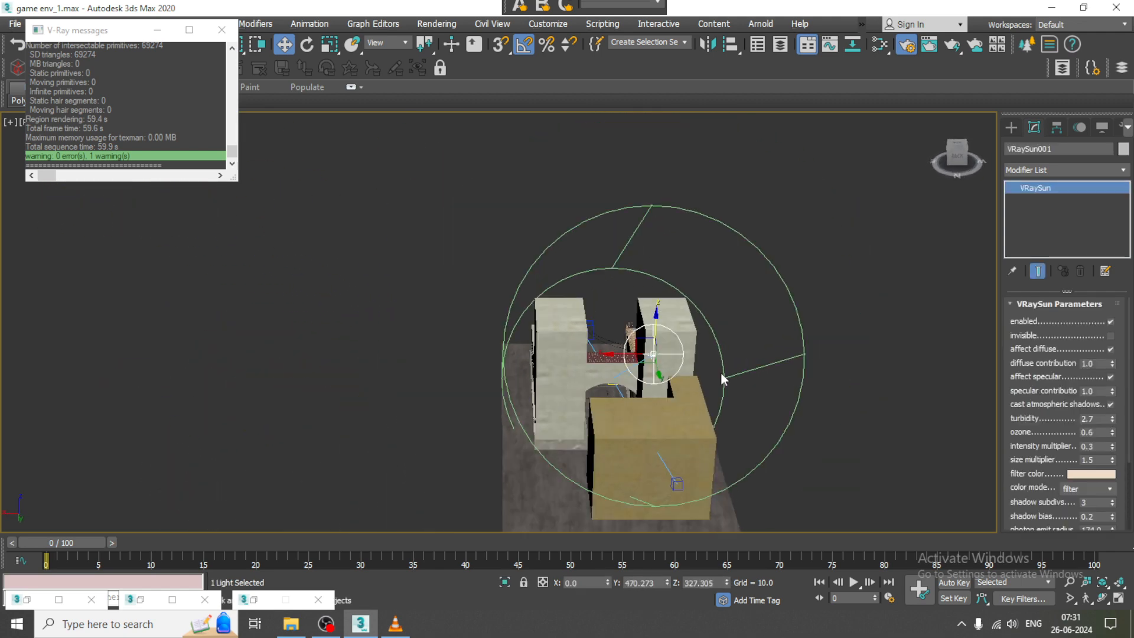
left_click_drag(618, 354, 561, 348)
Create a VRay plane light about 74 by 66 over the archway area in the Front view.
middle_click_drag(784, 355, 545, 347, "alt")
mouse_move(685, 325)
middle_mouse_down()
mouse_move(679, 278)
mouse_move(697, 309)
middle_mouse_up()
left_click(1012, 127)
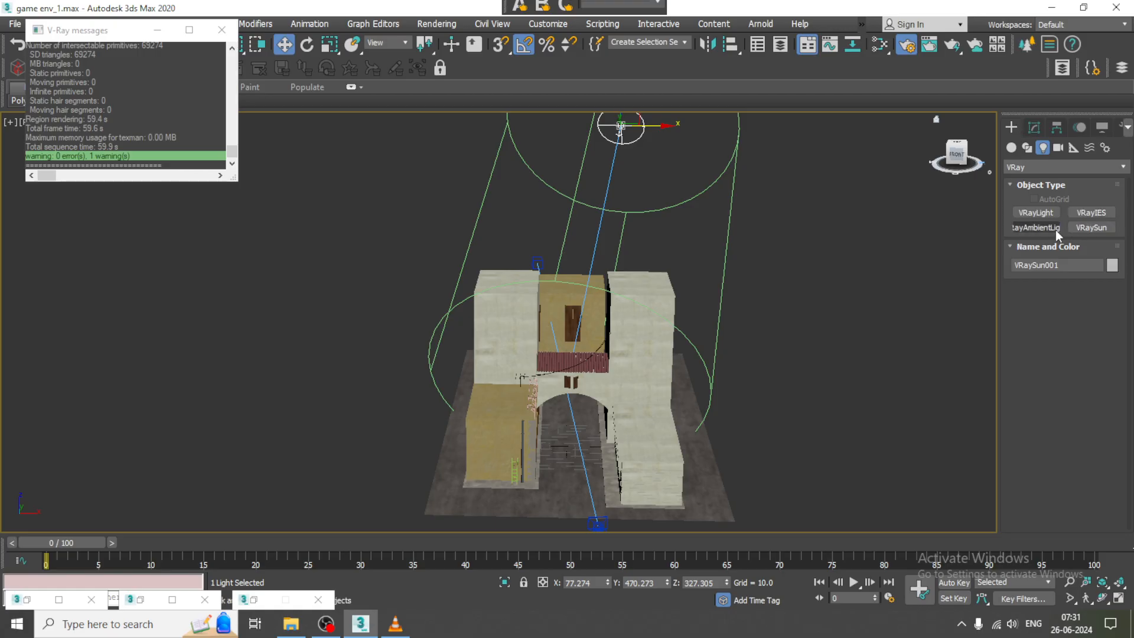
key("alt+w")
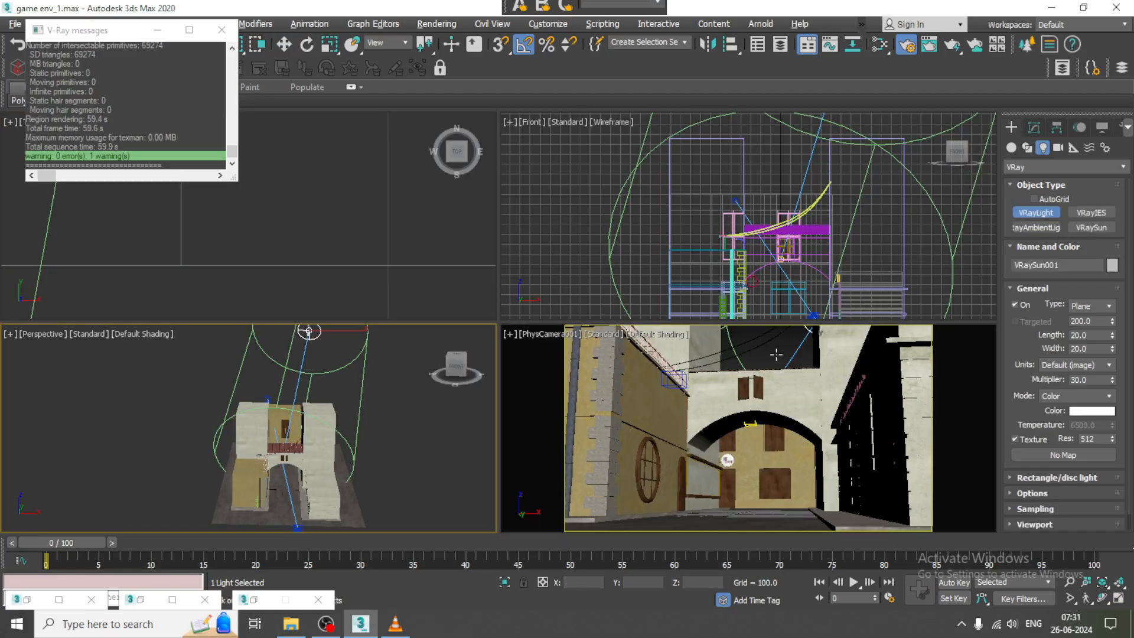
left_click_drag(645, 171, 731, 180)
key("alt+w")
scroll(467, 293, "up", 2)
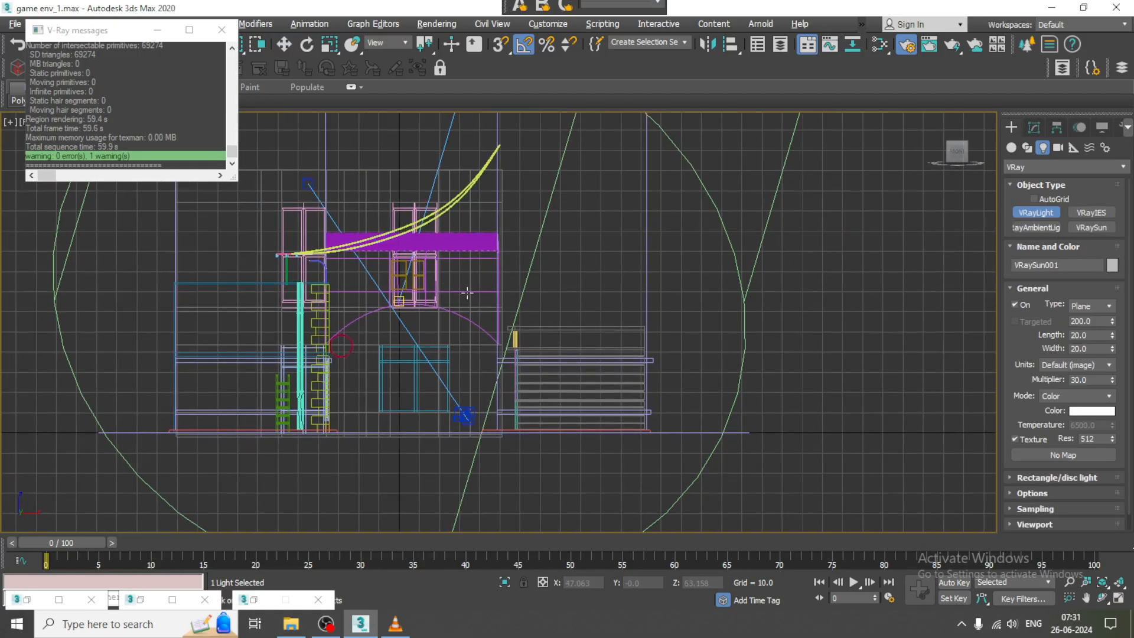
left_click_drag(402, 264, 551, 397)
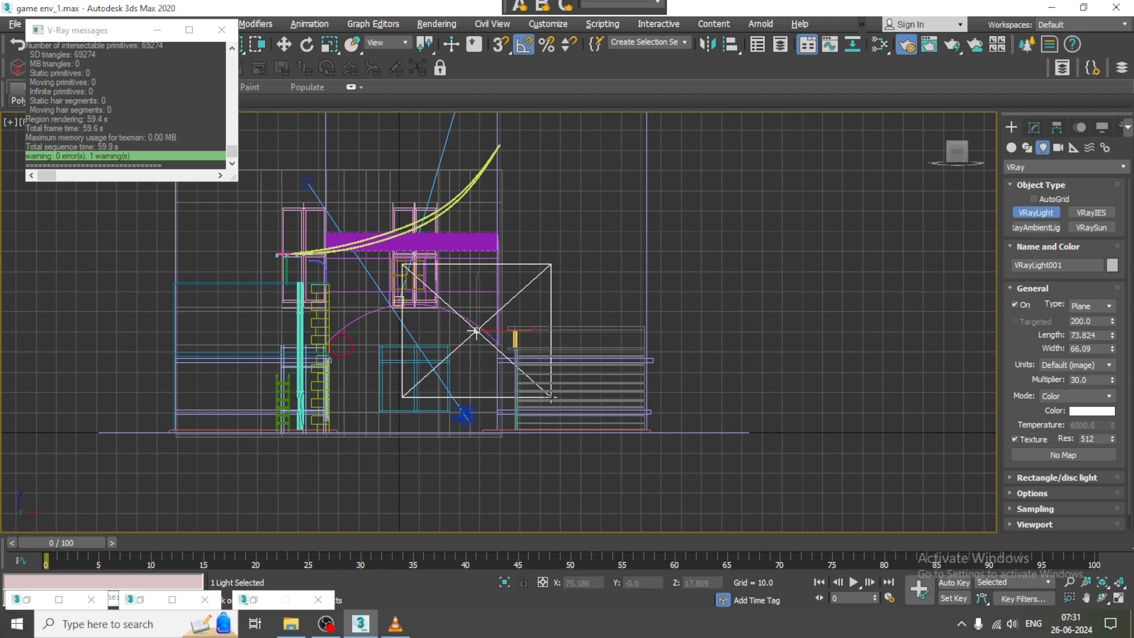
right_click(394, 417)
Move the plane light out in front of the alley entrance, to about Y -191 and Z 27.
key("alt+w")
key("alt+w")
middle_click_drag(375, 384, 484, 396, "alt")
left_click_drag(494, 329, 643, 405)
middle_click_drag(707, 420, 662, 390, "alt")
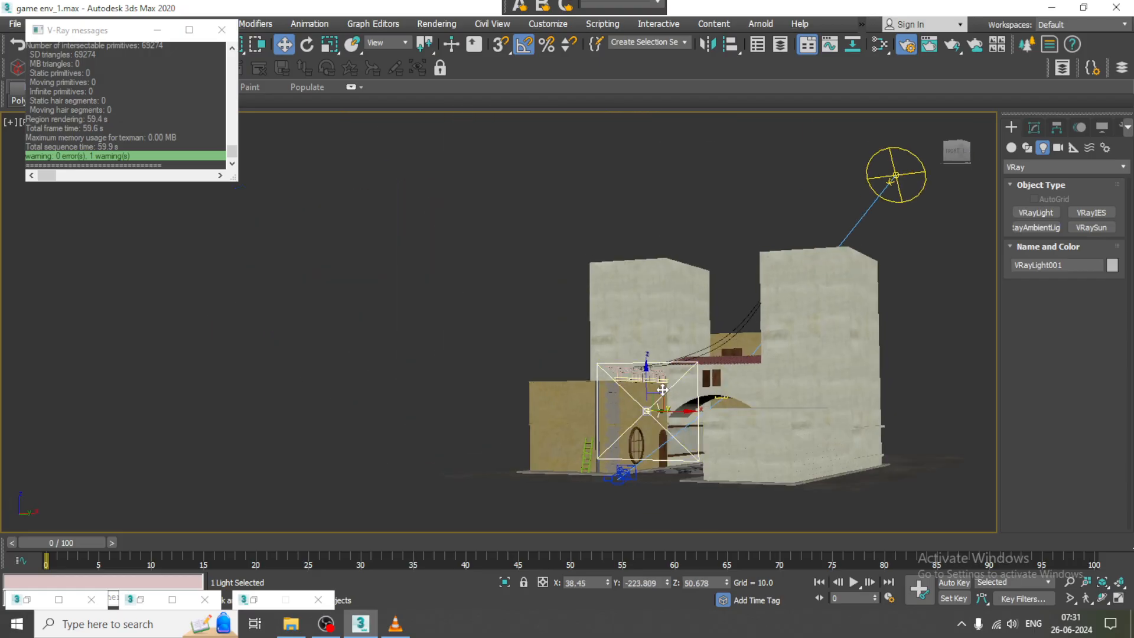
left_click_drag(648, 390, 648, 426)
middle_click_drag(648, 425, 657, 468, "alt")
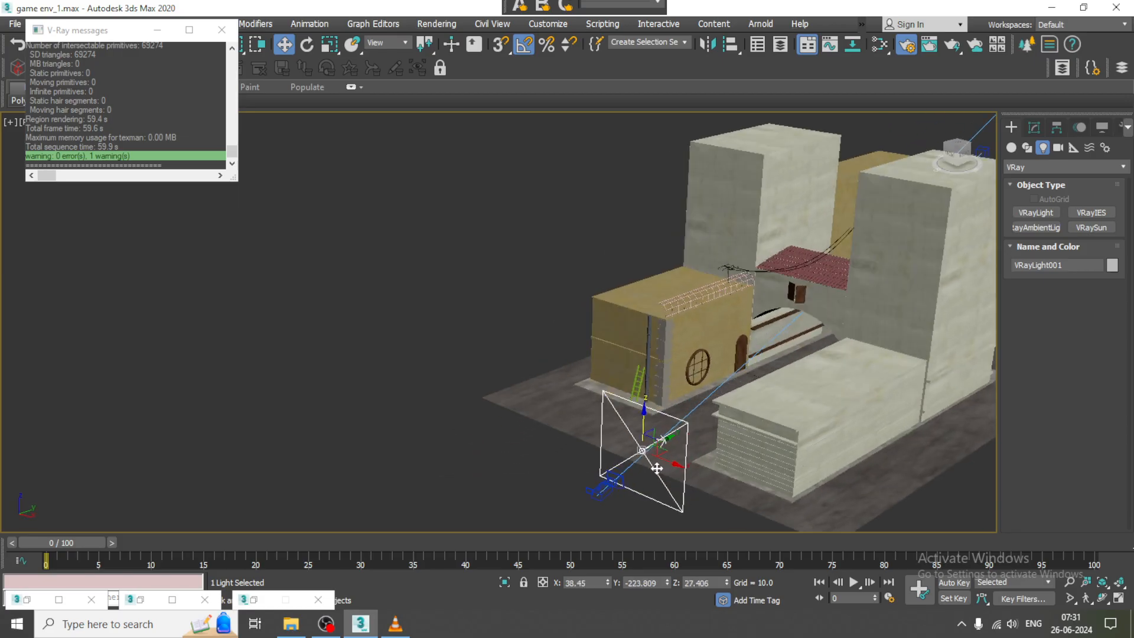
left_click_drag(662, 440, 684, 438)
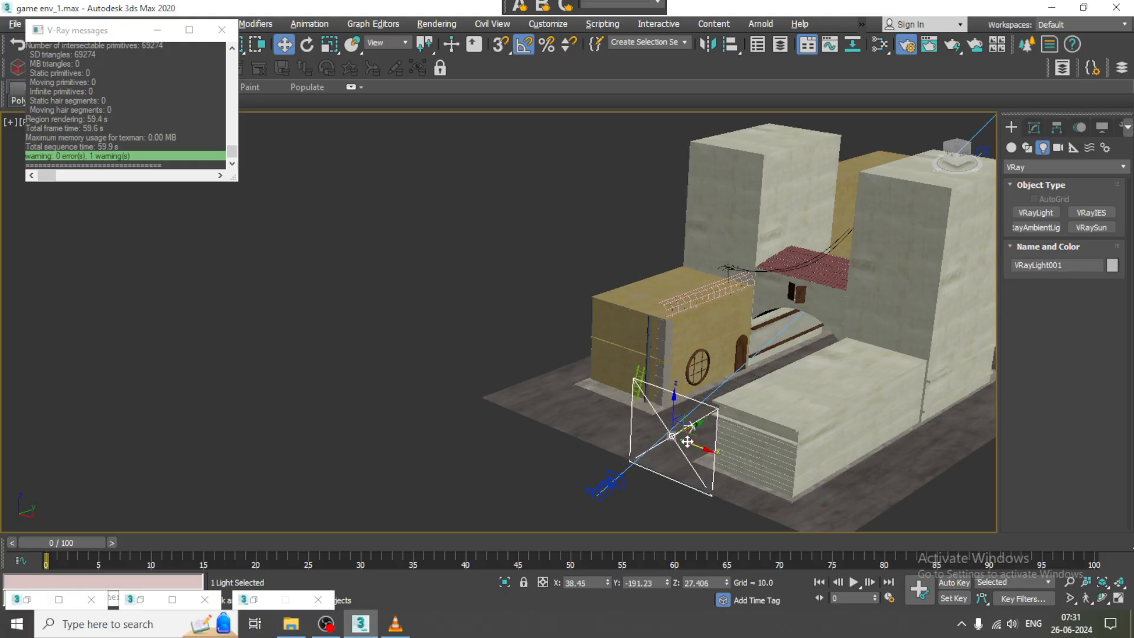
middle_click_drag(684, 438, 720, 434, "alt")
Turn angle snap off and rotate the plane light about 10.5 degrees around the vertical axis.
key("e")
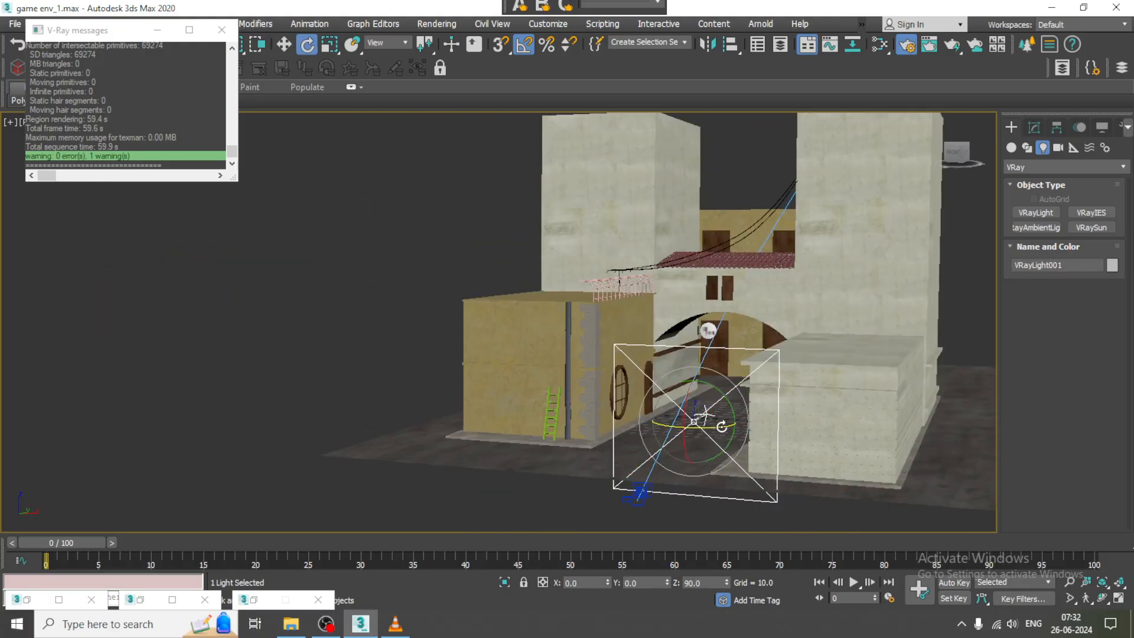
left_click_drag(722, 426, 723, 426)
key("ctrl+z")
left_click(523, 48)
middle_click_drag(784, 332, 827, 426, "alt")
left_click_drag(696, 446, 711, 443)
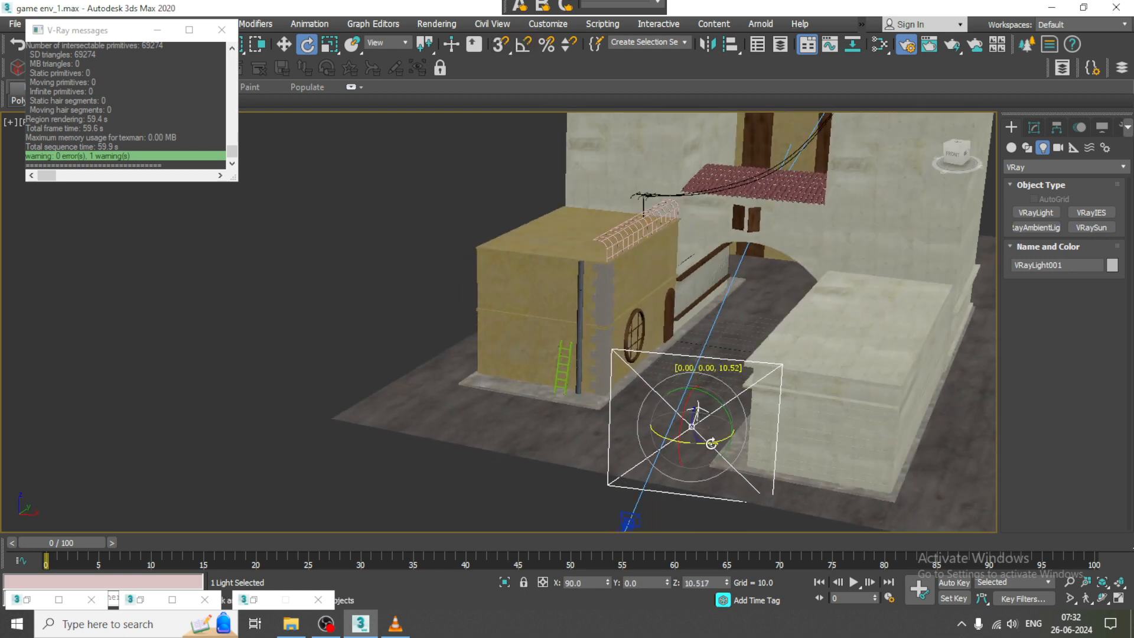
Shift the plane light slightly sideways to an X position of about 41.
key("w")
middle_click_drag(711, 443, 713, 437, "alt")
left_click_drag(733, 434, 739, 434)
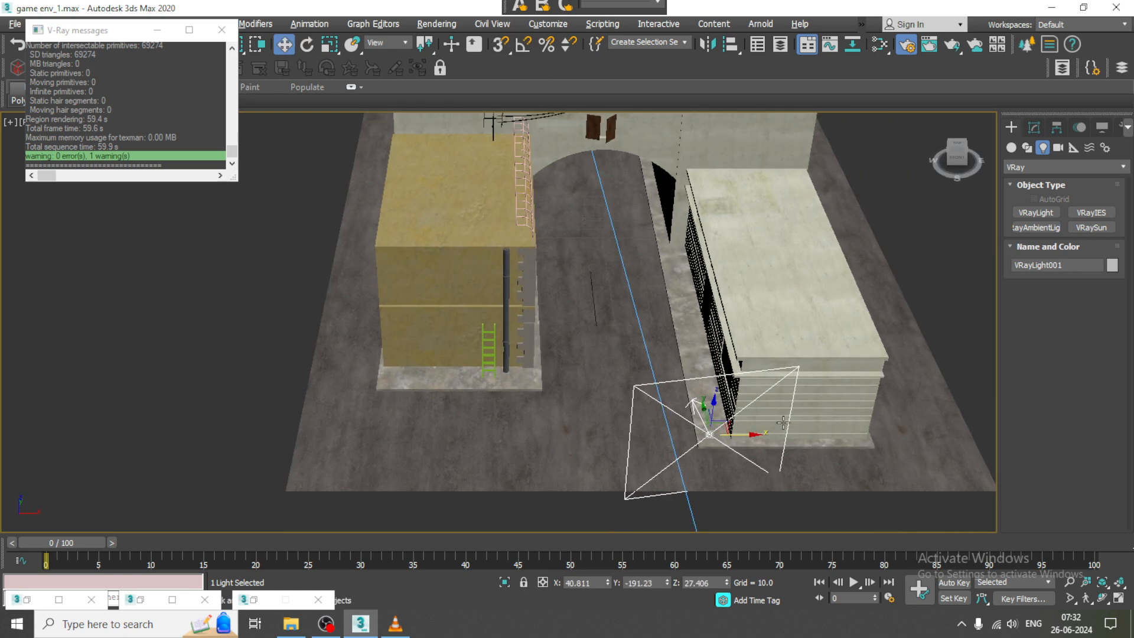
middle_click_drag(739, 434, 733, 408, "alt")
Switch the plane light's color mode to Temperature at 5070 and set its multiplier to 2.0.
left_click(1033, 128)
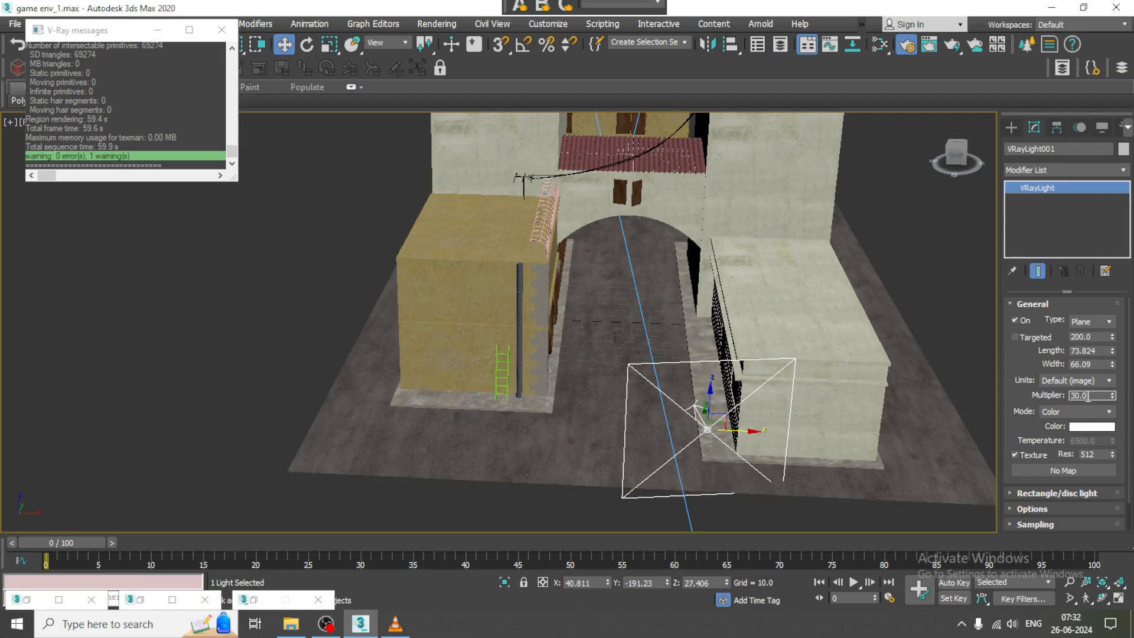
left_click(1076, 411)
left_click(1081, 434)
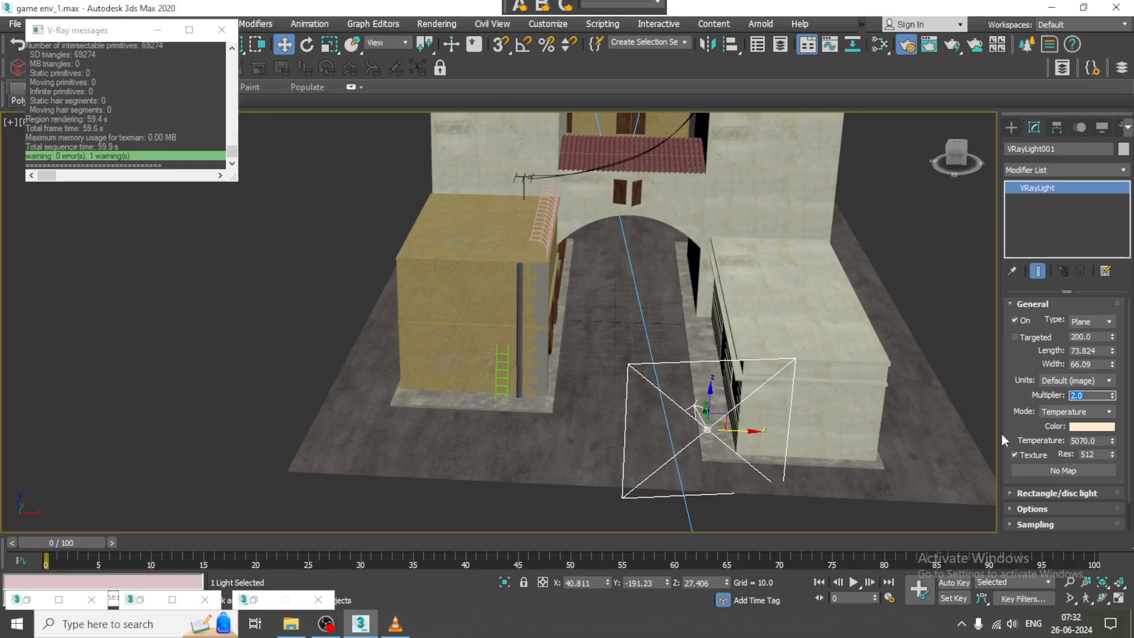
Disable Cast shadows on the plane light and enable Double-sided, Invisible and No decay.
scroll(1011, 372, "down", 1)
left_click(1023, 477)
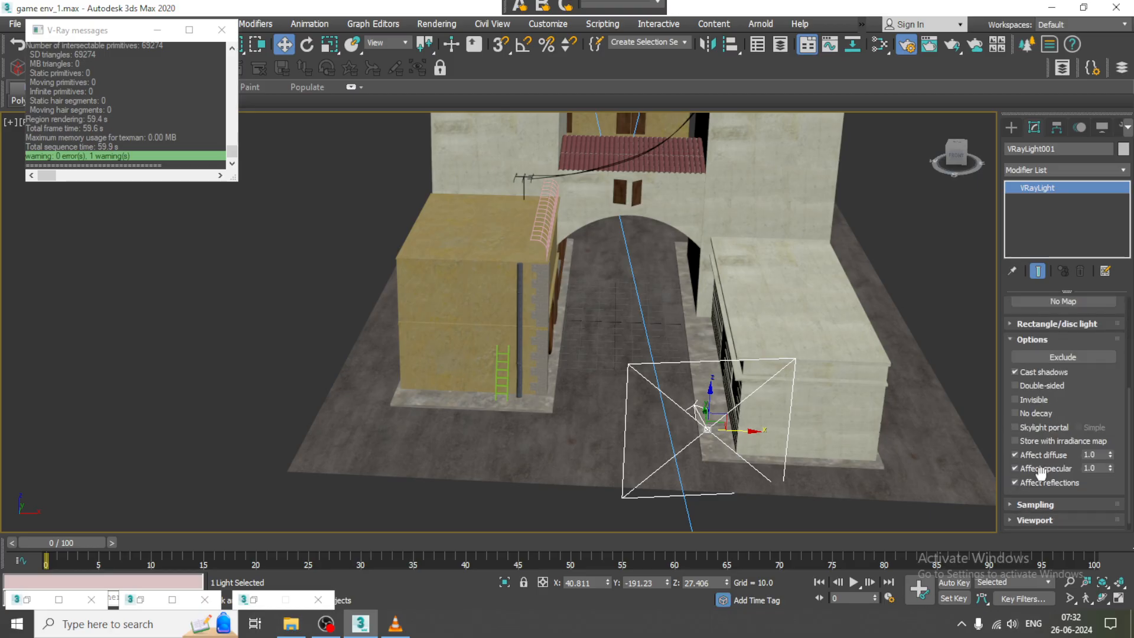
left_click(1034, 400)
left_click(1033, 412)
Render the PhysCamera001 view to check the new plane light.
key("alt+w")
left_click(797, 411)
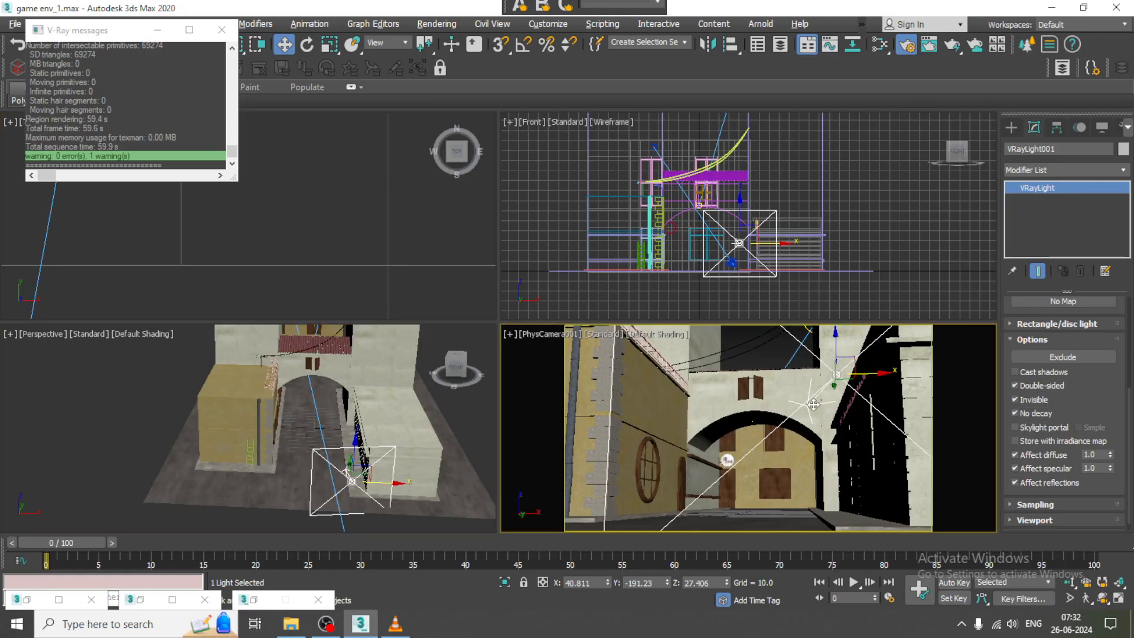
key("alt+w")
key("shift+q")
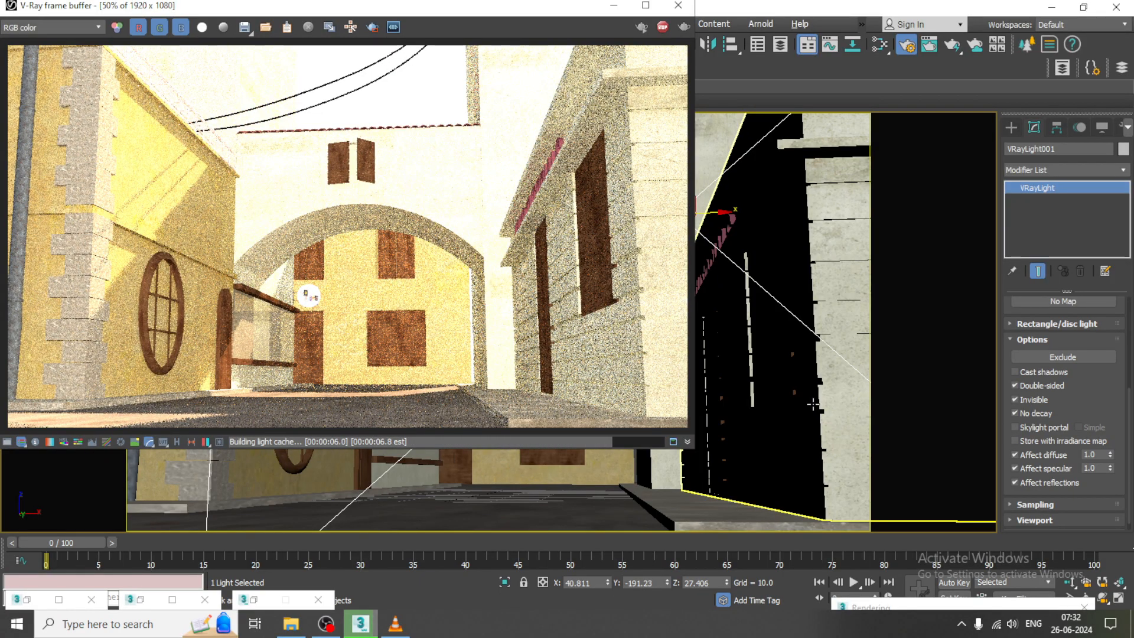
Set the plane light's multiplier to 0.5, render the camera view again and close the frame buffer.
scroll(1091, 431, "up", 5)
double_click(1092, 383)
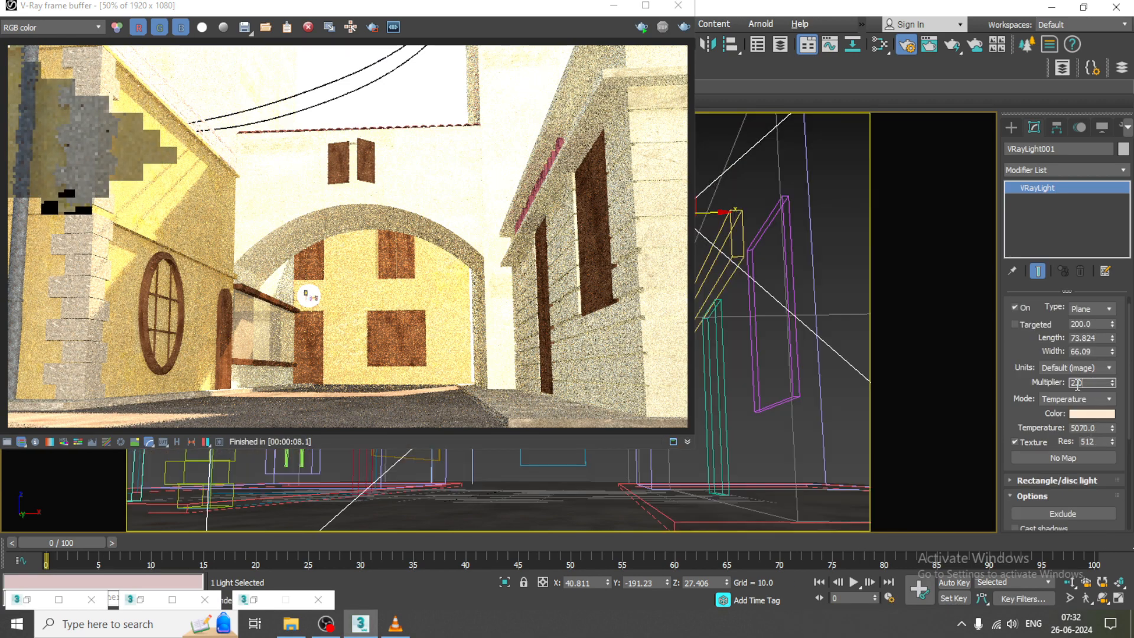
type("0.5")
key("Return")
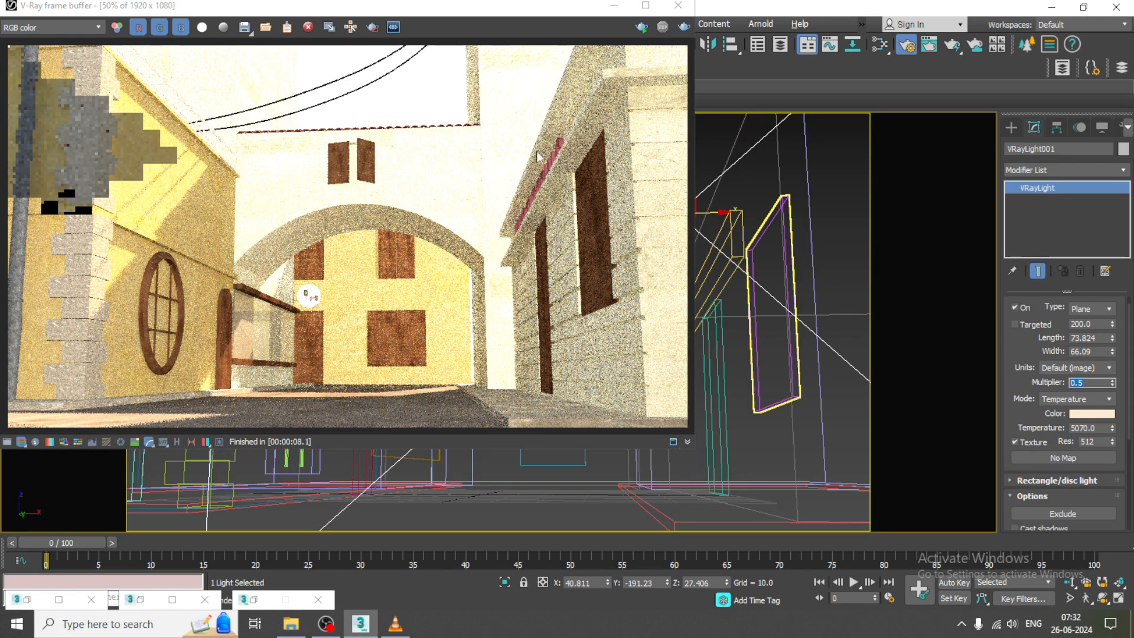
left_click(684, 28)
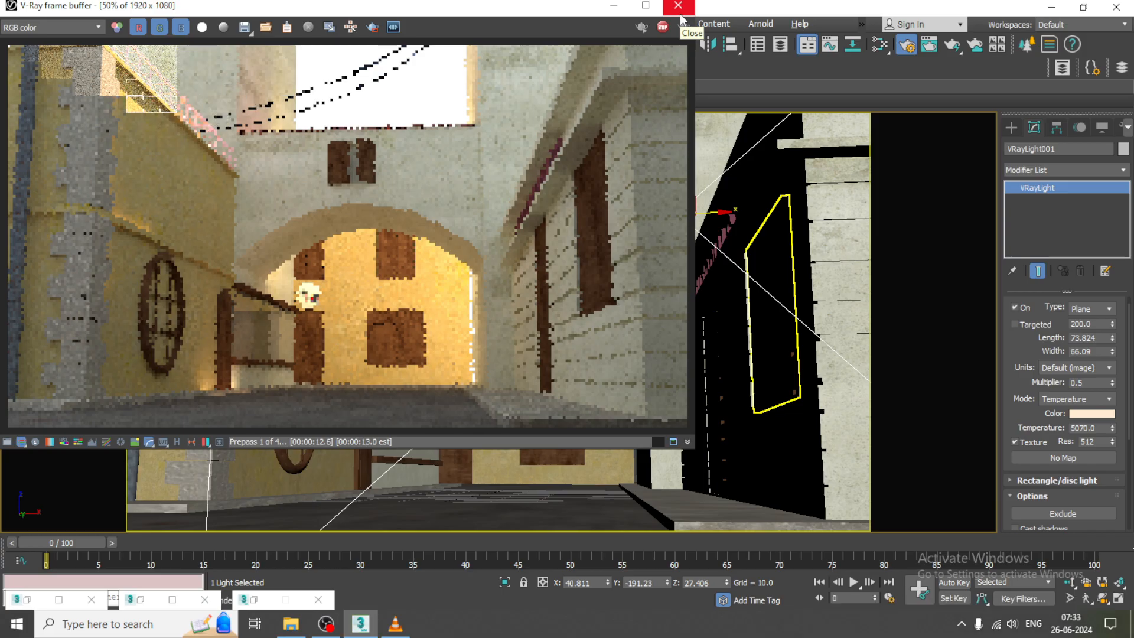
left_click(681, 16)
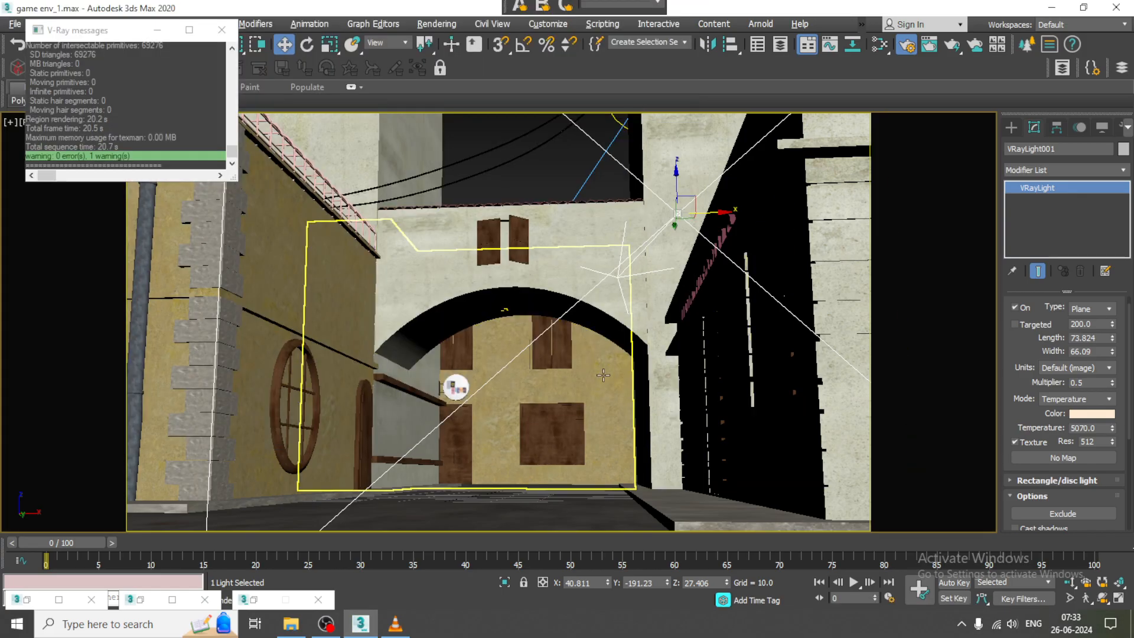
Open the yellow building behind the archway for vertex editing and show the Perspective view in wireframe.
left_click(598, 397)
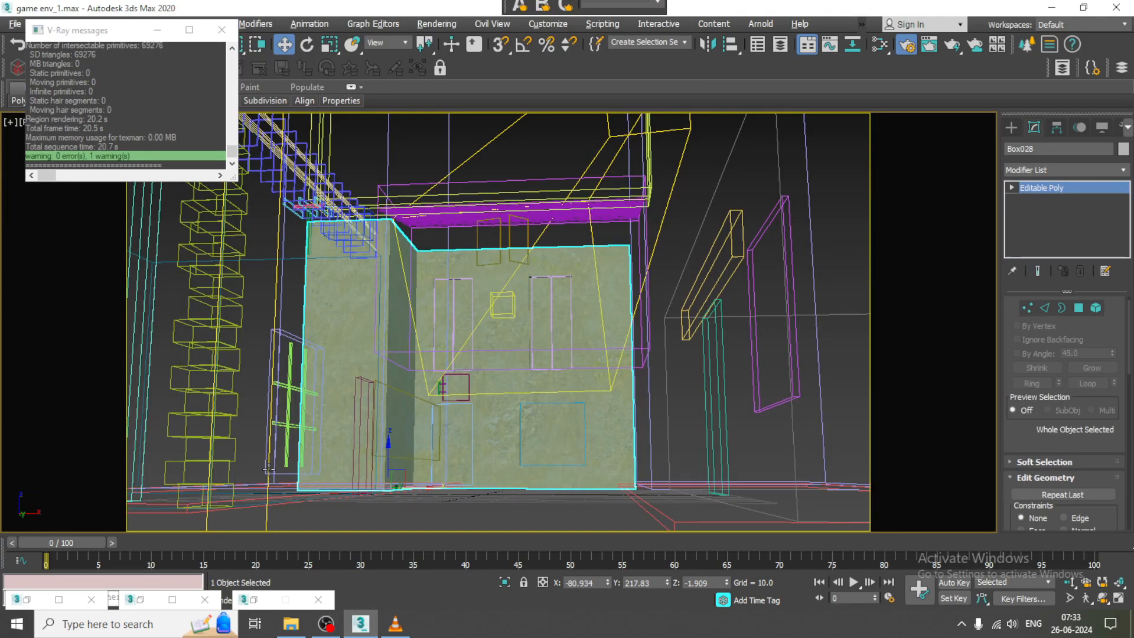
key("alt+w")
middle_click_drag(349, 451, 377, 443, "alt")
key("alt+w")
middle_click_drag(449, 277, 506, 258, "alt")
middle_click_drag(626, 227, 417, 358)
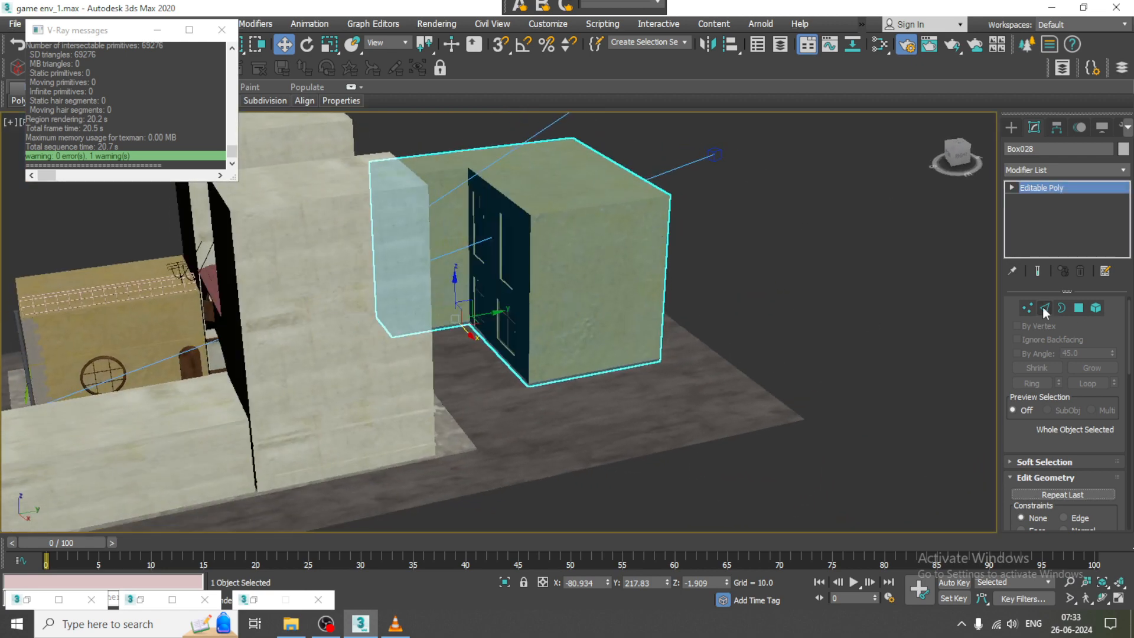
key("1")
middle_click_drag(626, 304, 579, 463, "alt")
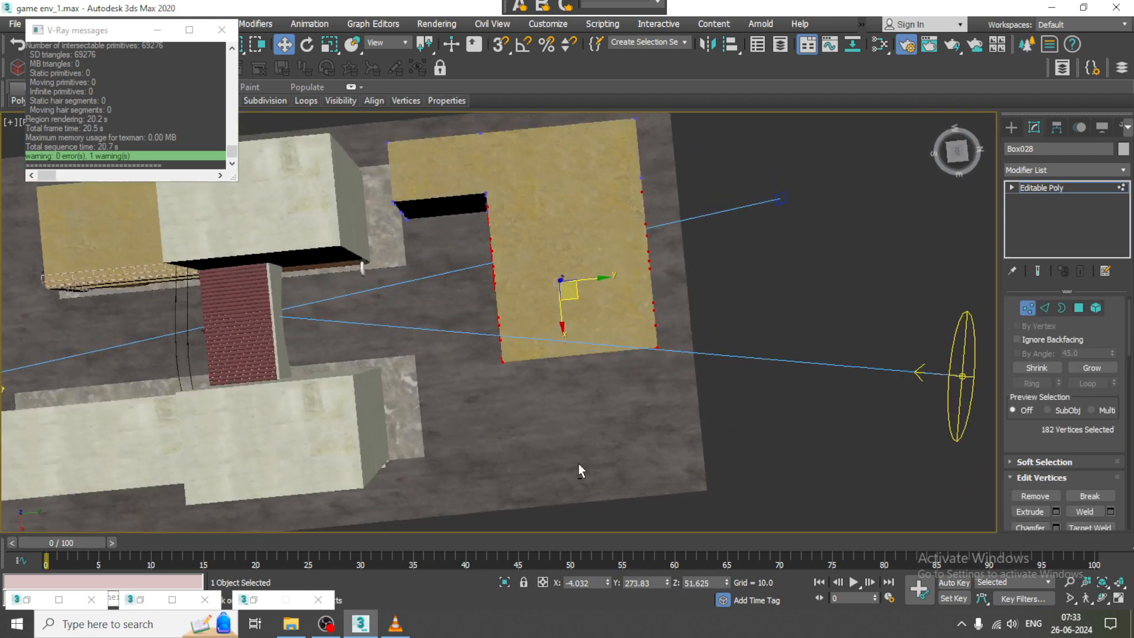
key("F4")
middle_click_drag(557, 370, 489, 370, "alt")
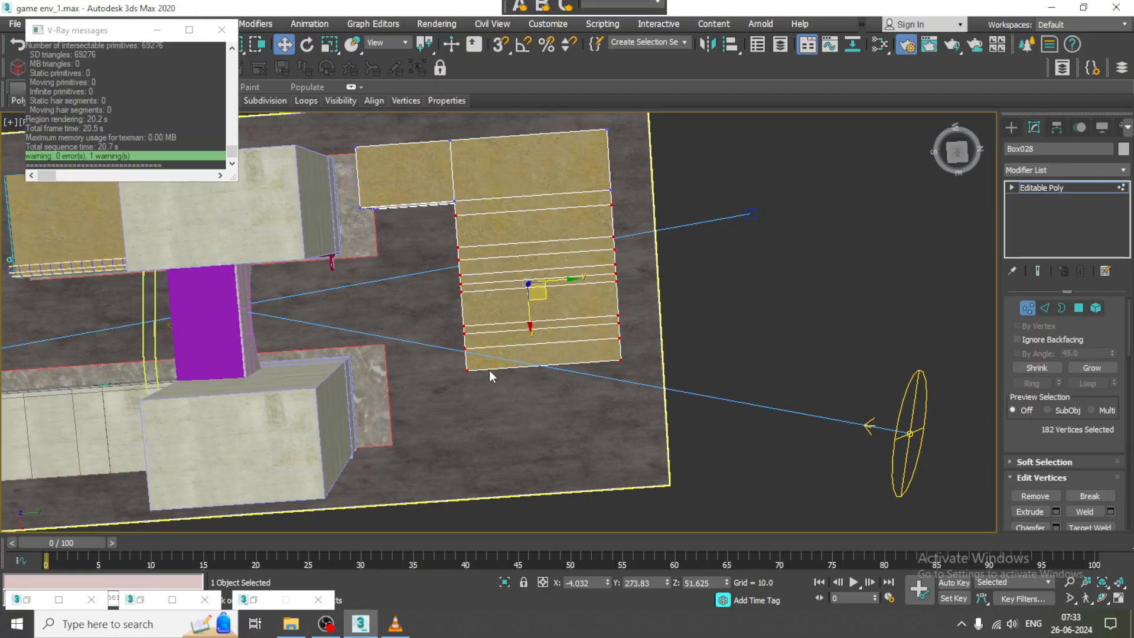
key("F3")
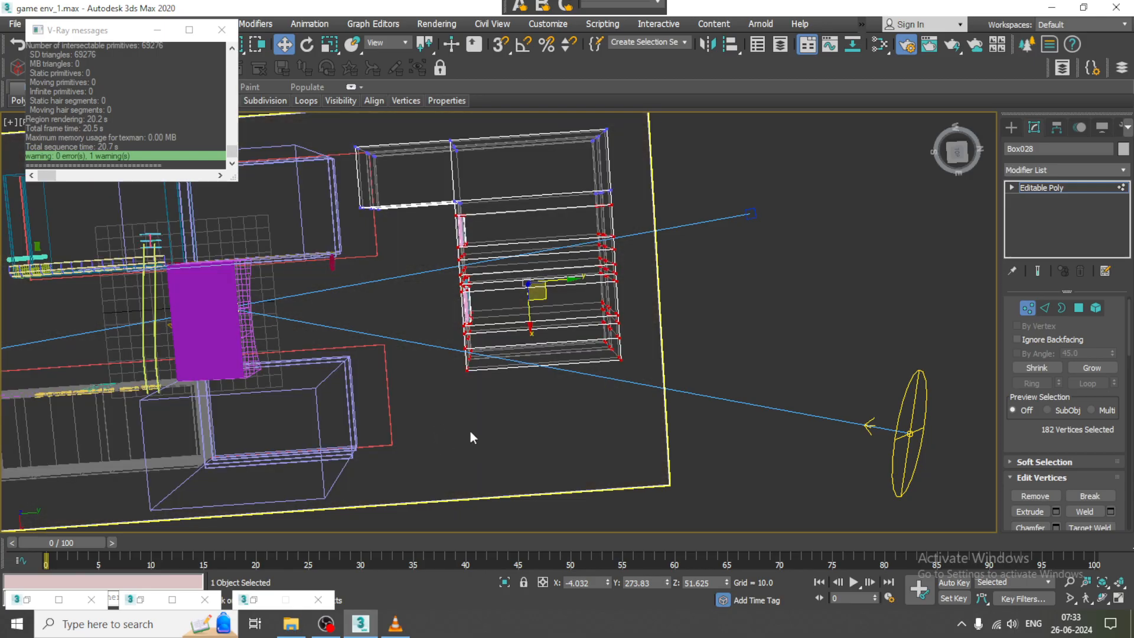
Select the back building's outermost end vertices on its +X side and move them outward to about X 66.5.
key("alt+w")
middle_click(304, 256)
key("alt+w")
scroll(396, 255, "down", 2)
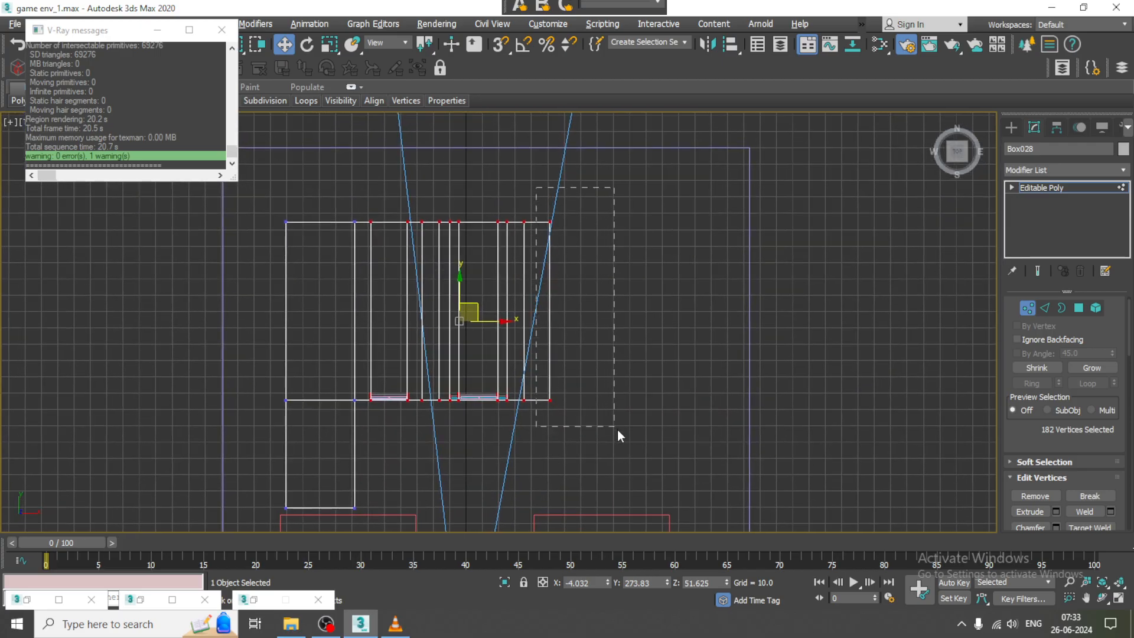
left_click_drag(618, 435, 618, 436)
key("alt+w")
key("alt+w")
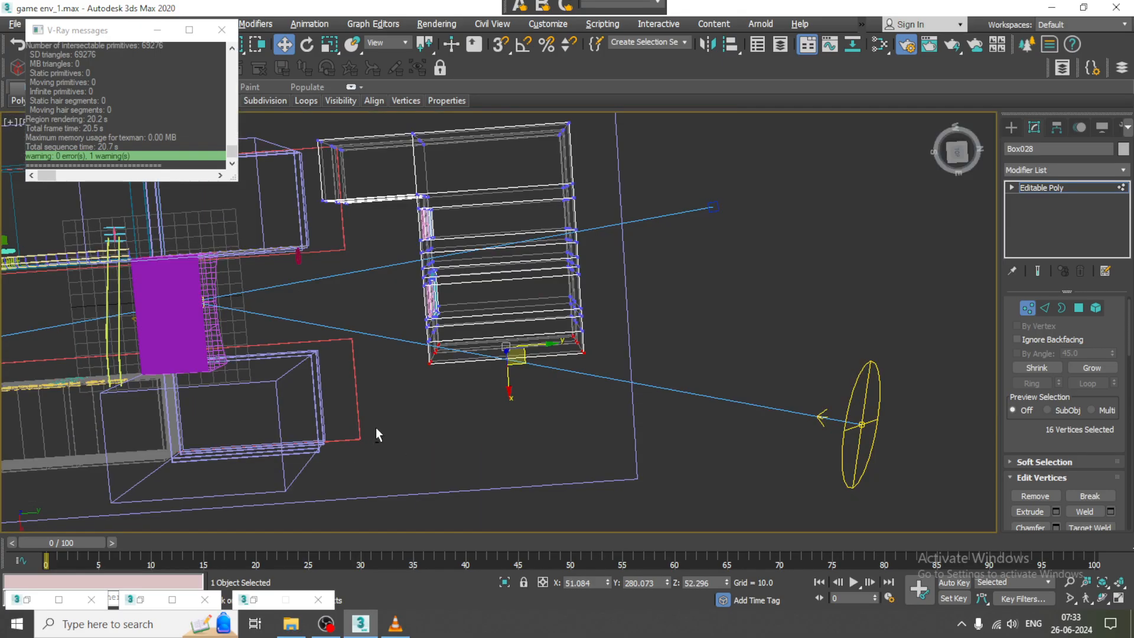
middle_click_drag(376, 427, 559, 351, "alt")
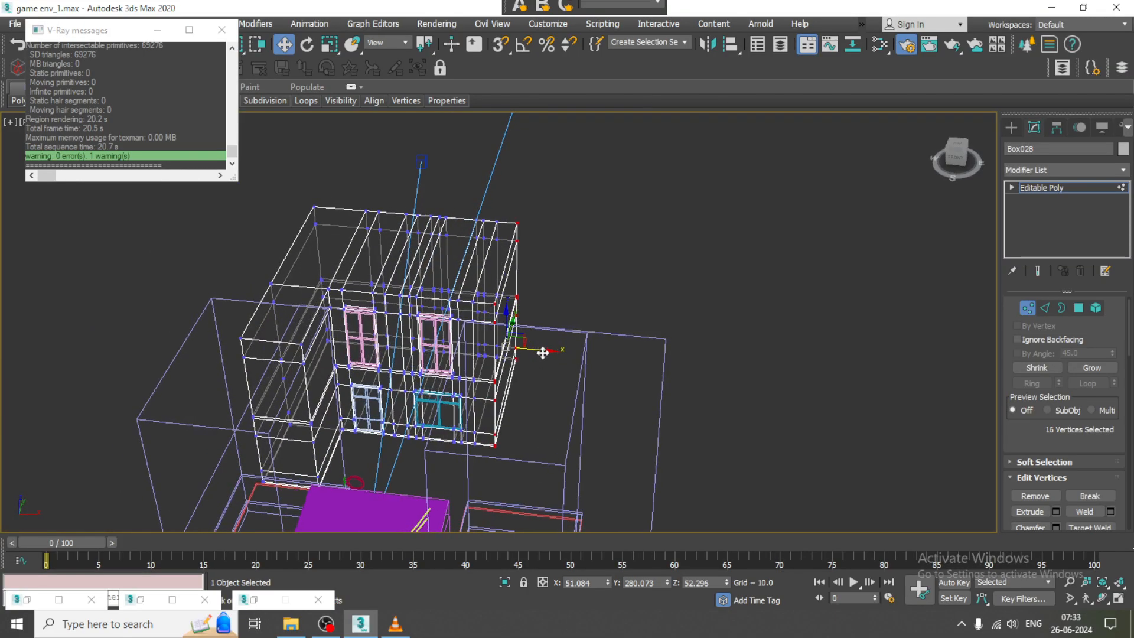
left_click_drag(542, 353, 562, 352)
middle_click_drag(562, 352, 597, 348, "alt")
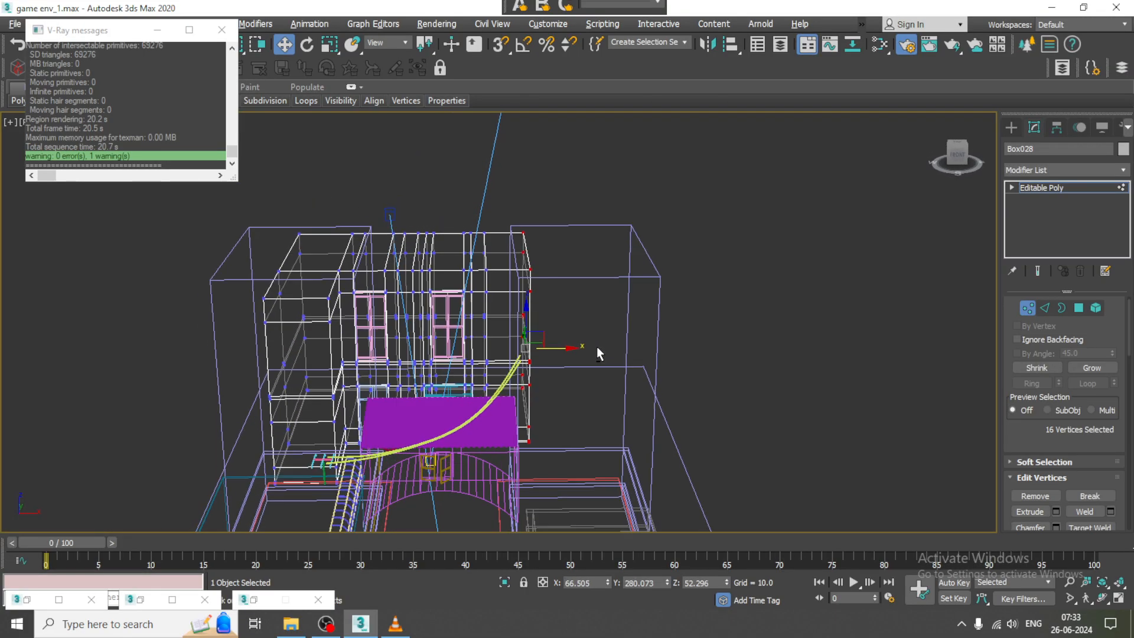
Restore shaded display, deselect the vertices and leave vertex editing on the back building.
key("F3")
left_click(683, 359)
middle_click_drag(682, 361, 678, 290, "alt")
left_click(1068, 193)
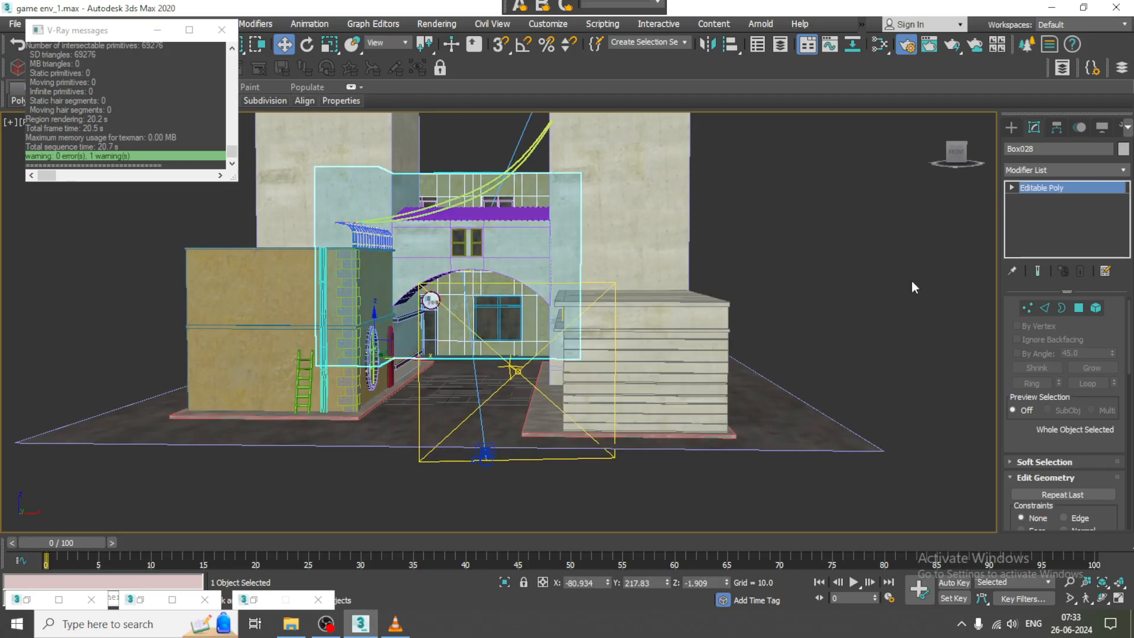
middle_click_drag(912, 281, 673, 414, "alt")
Switch the Material Editor to compact mode and load a VRayHDRI map into the first slot.
key("m")
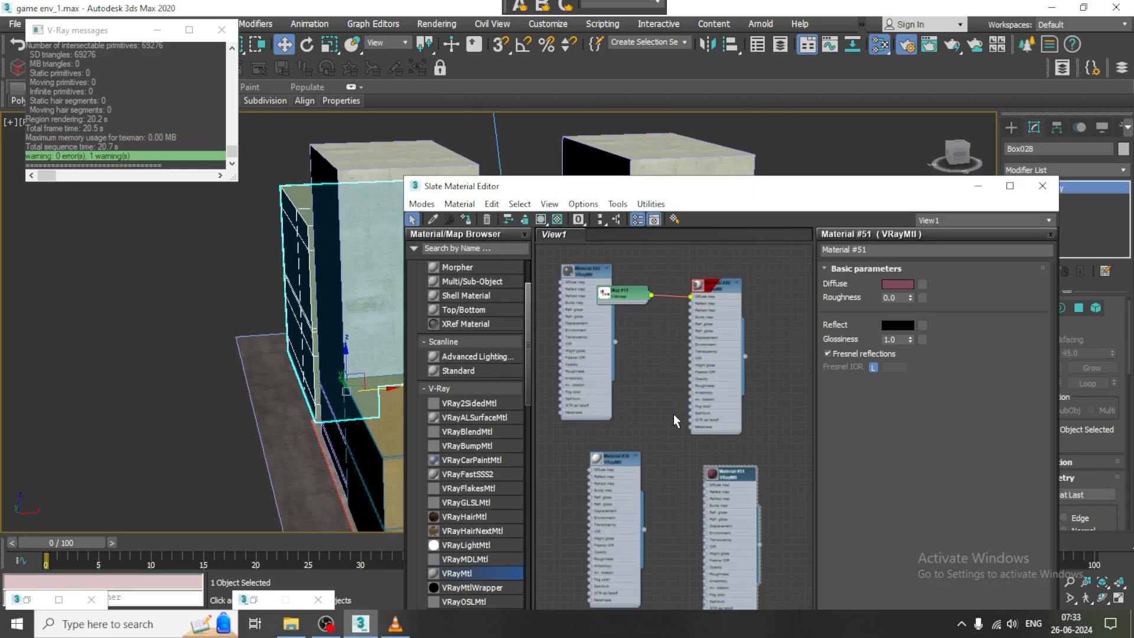
left_click(421, 203)
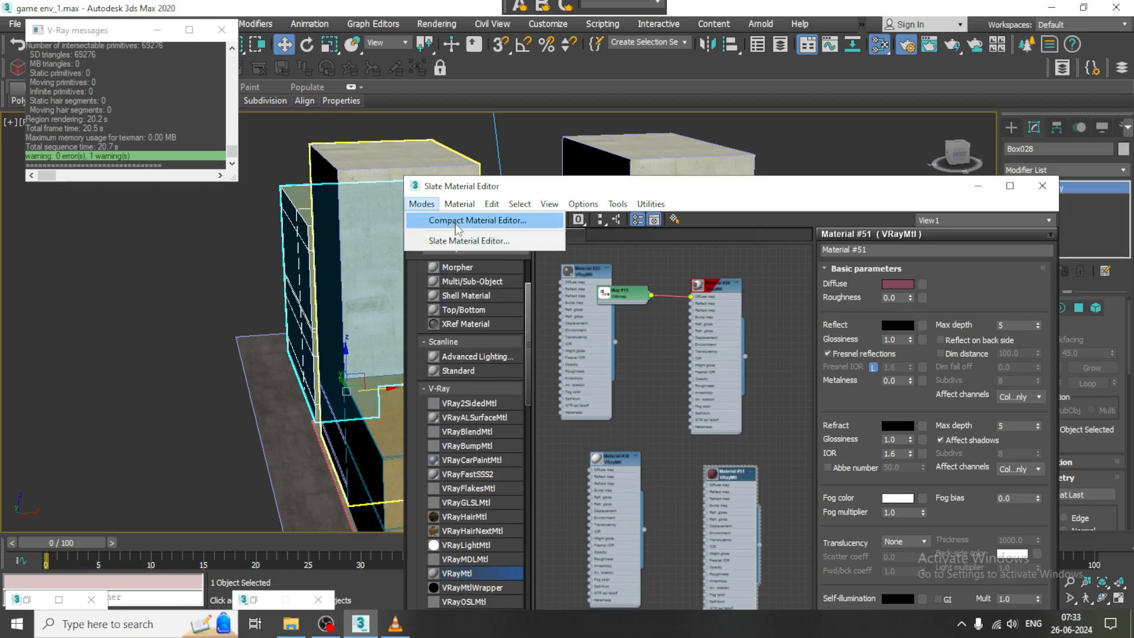
left_click(457, 219)
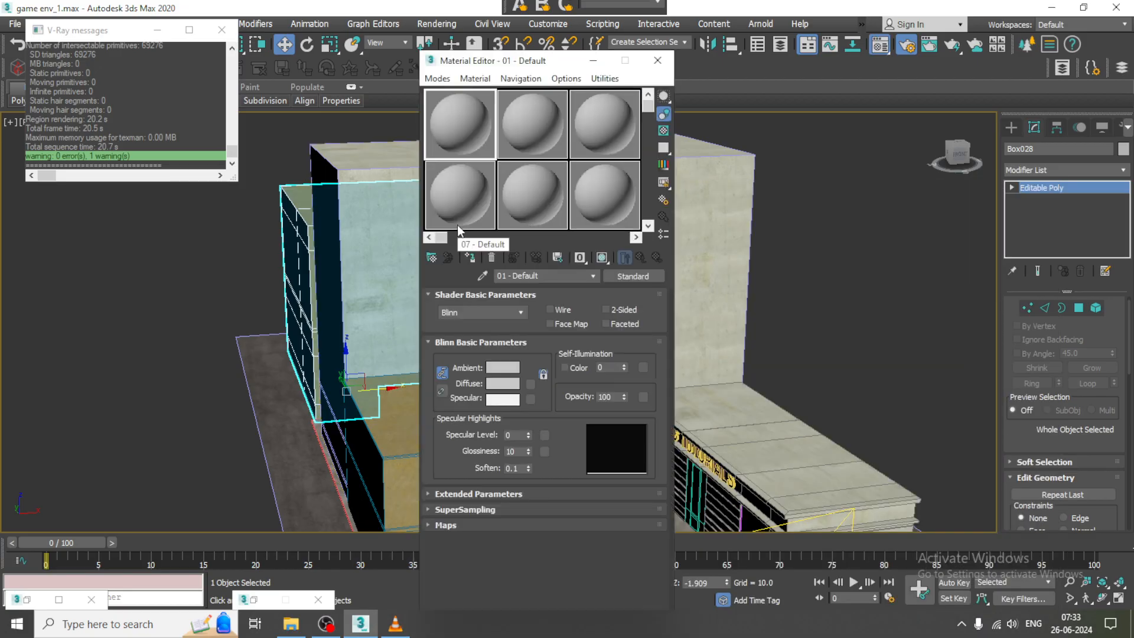
left_click(431, 257)
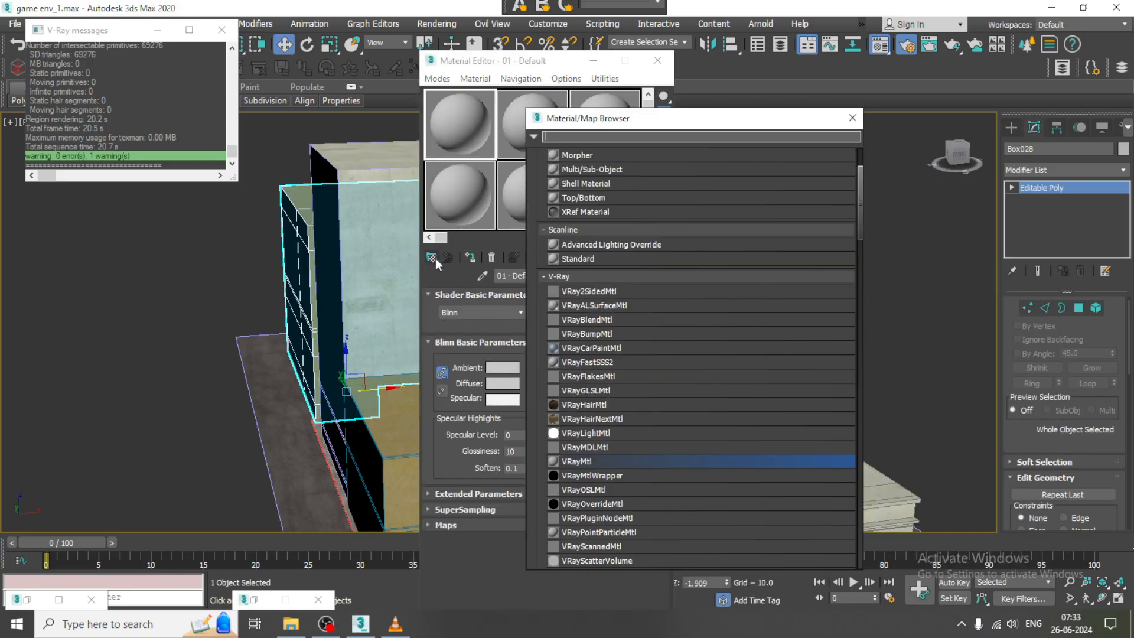
type("vrayhdri")
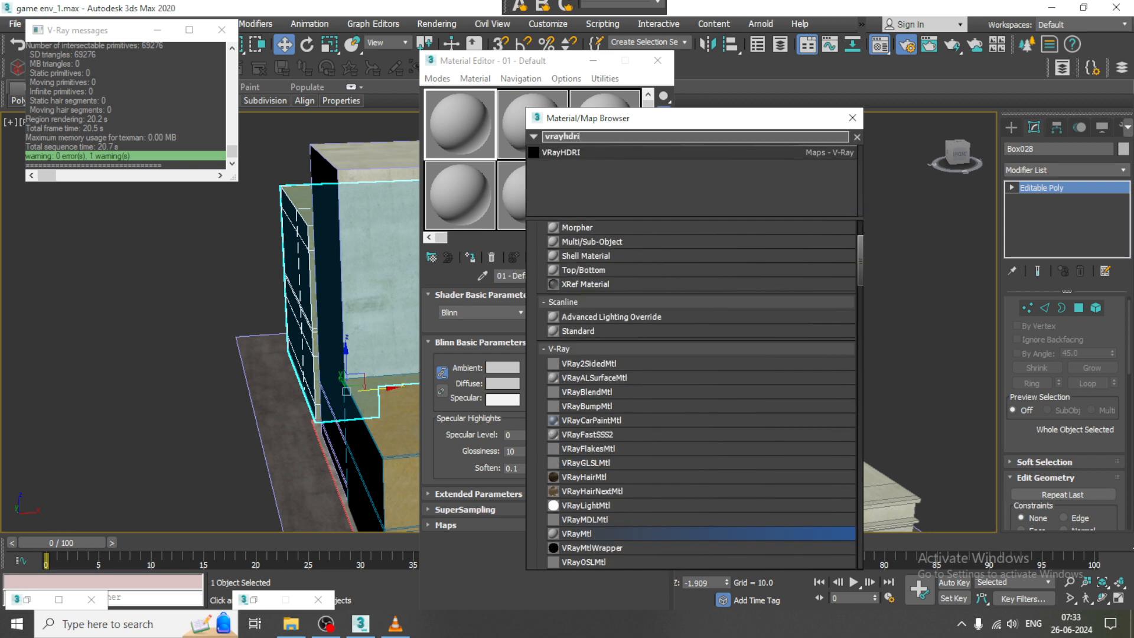
double_click(588, 152)
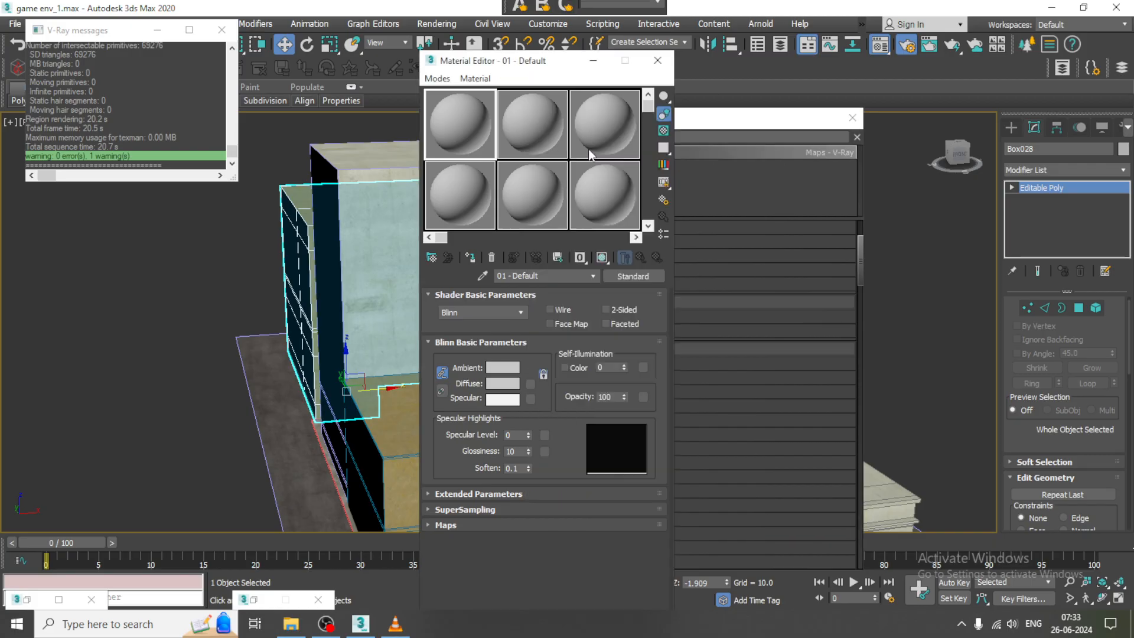
Load harvest_4k.exr from the Downloads folder into the VRayHDRI map and set its mapping type to Spherical.
left_click(651, 317)
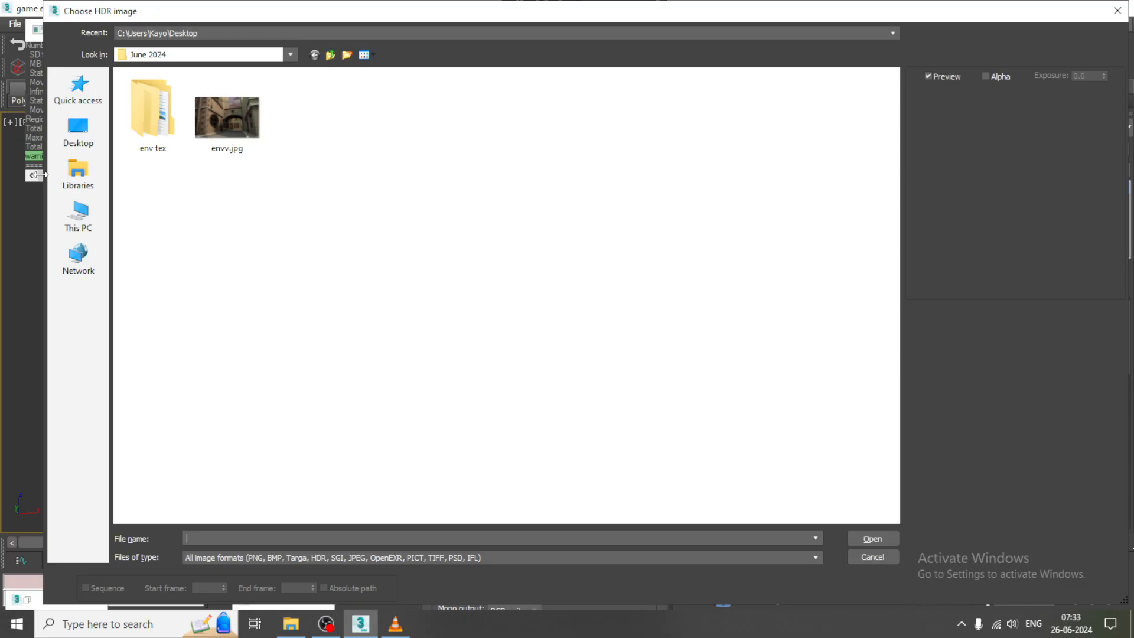
left_click(89, 220)
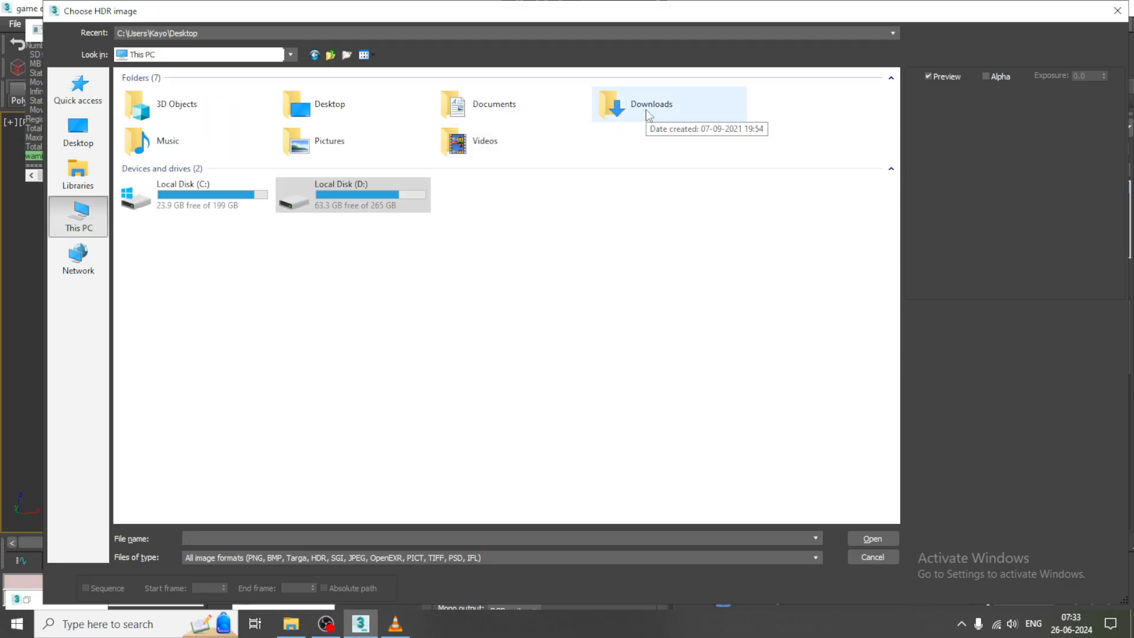
double_click(648, 106)
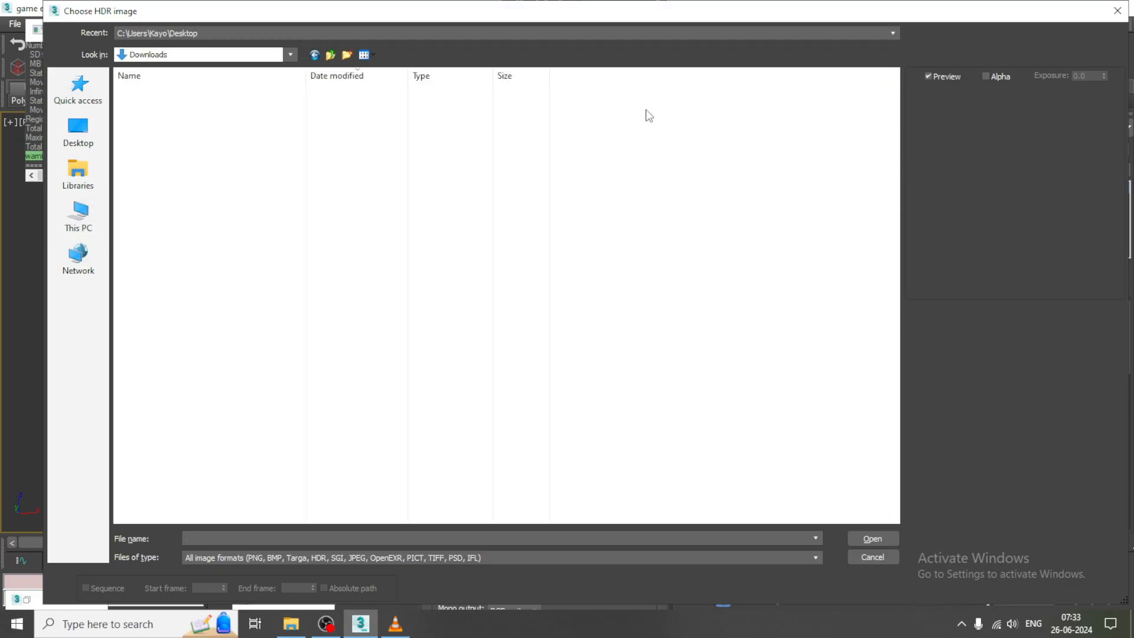
scroll(499, 322, "down", 15)
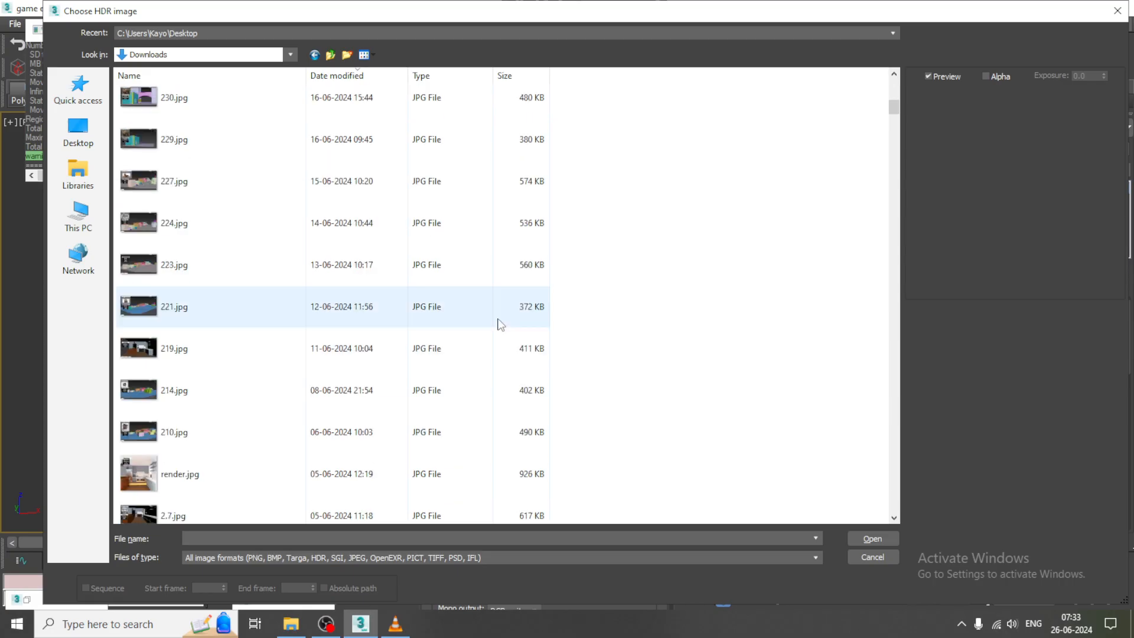
left_click(190, 235)
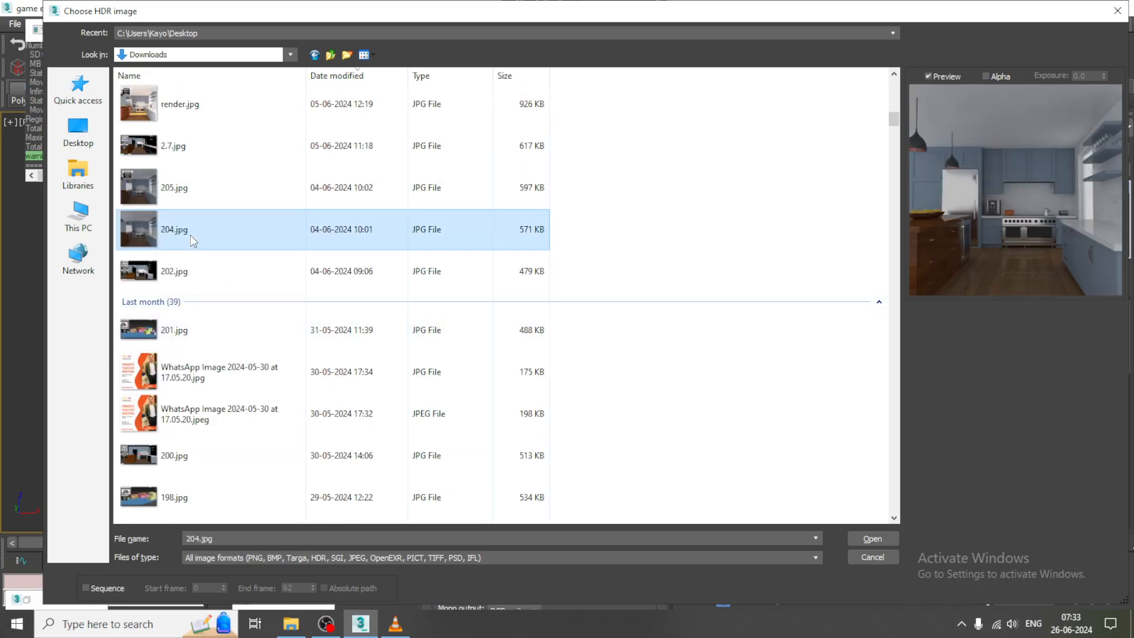
key("h")
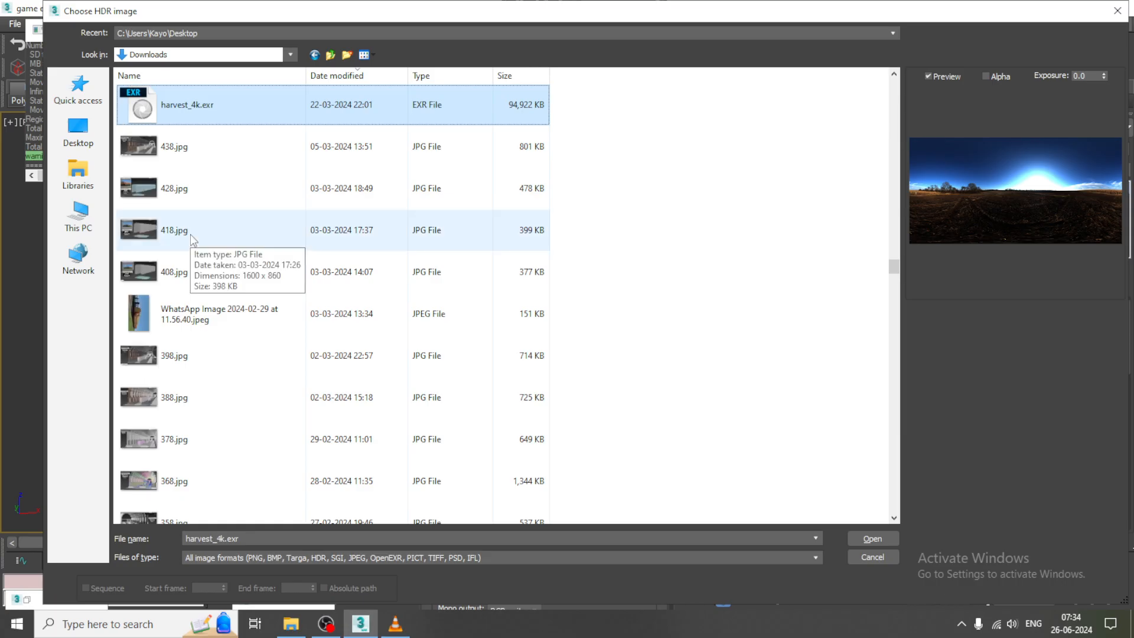
double_click(214, 106)
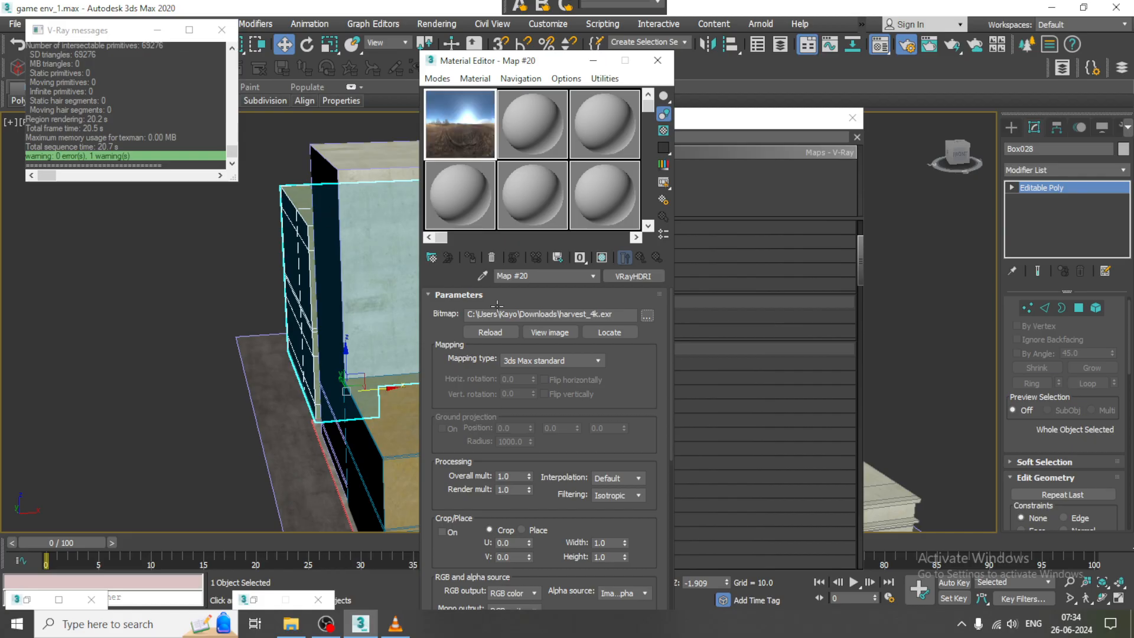
left_click(527, 361)
left_click(535, 391)
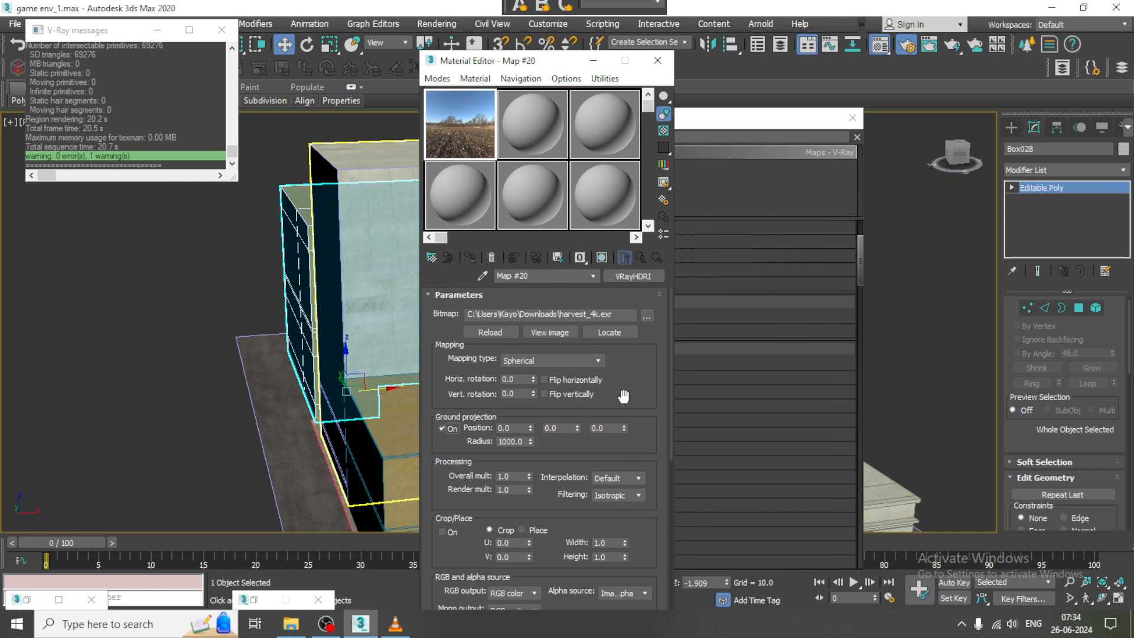
Assign the VRayHDRI map from the first material slot as the scene's environment map.
left_click(593, 60)
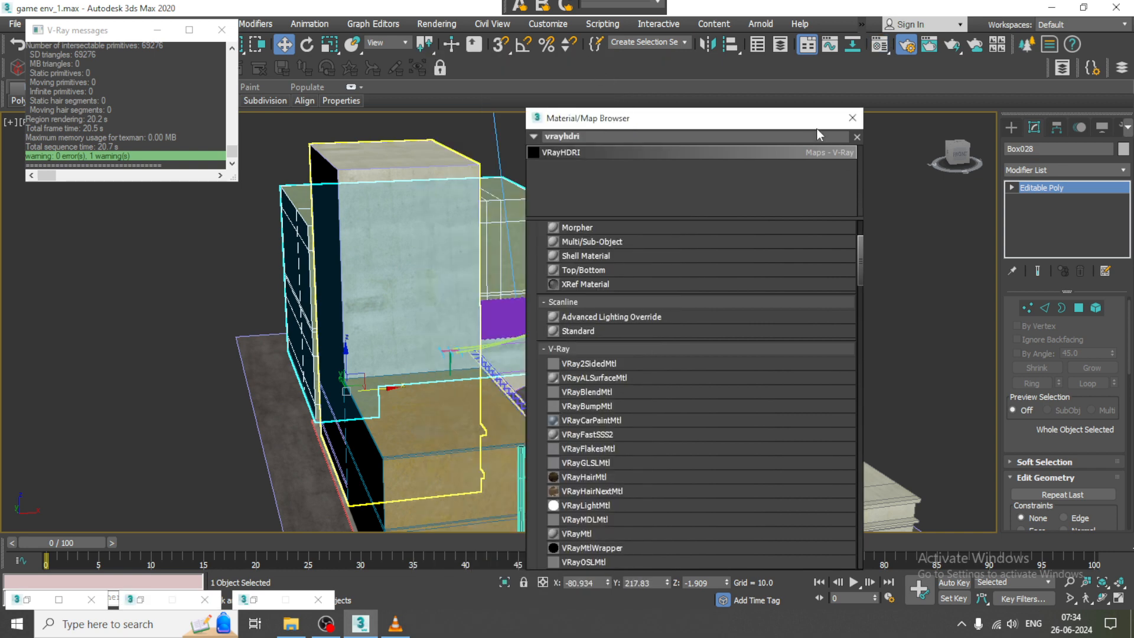
left_click_drag(816, 129, 287, 246)
left_click(436, 24)
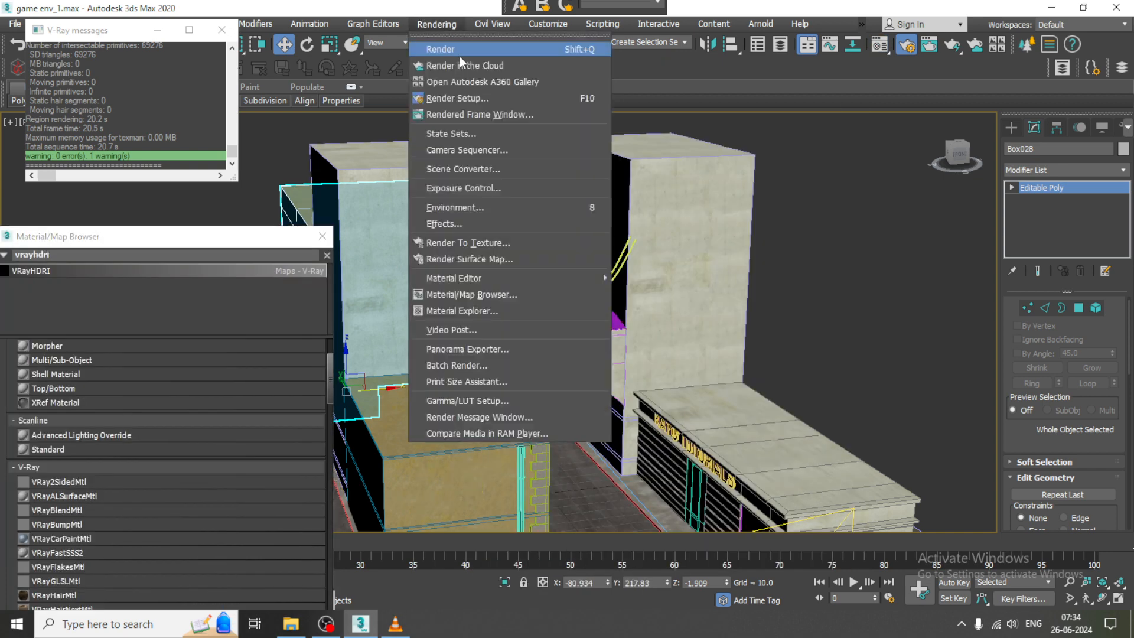
left_click(506, 206)
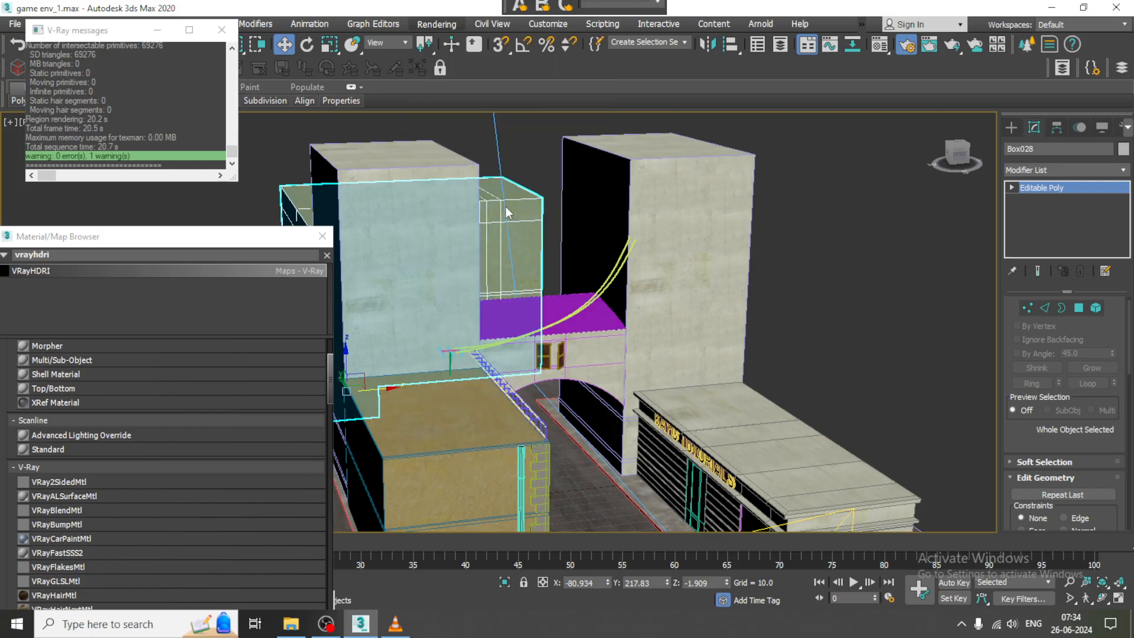
right_click(890, 172)
left_click(916, 214)
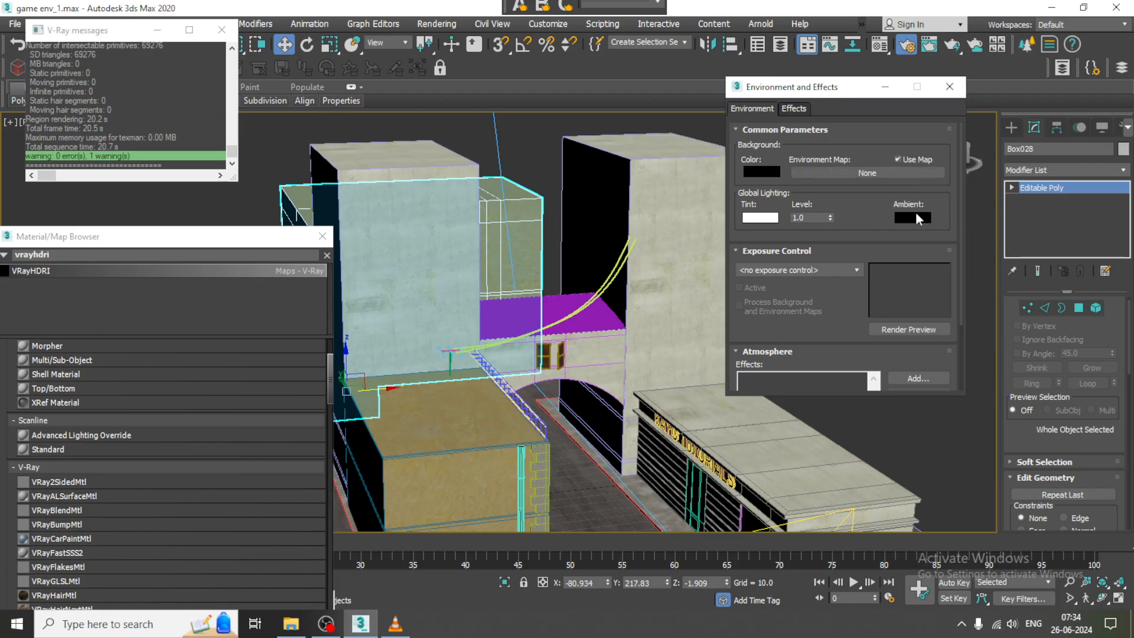
key("m")
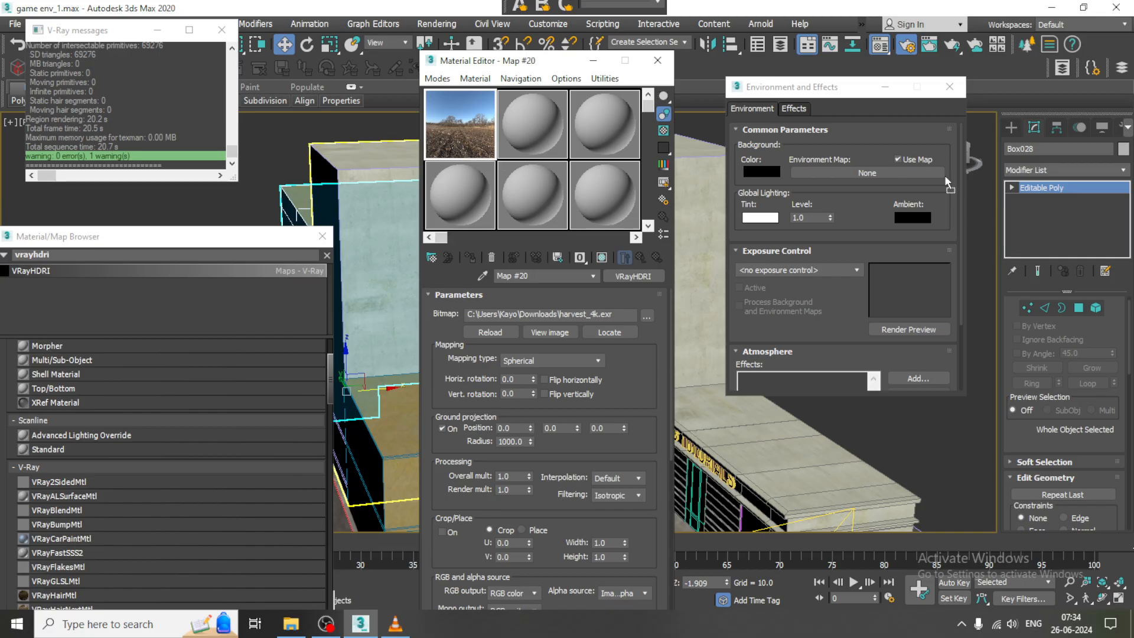
left_click_drag(890, 170, 890, 171)
left_click(812, 286)
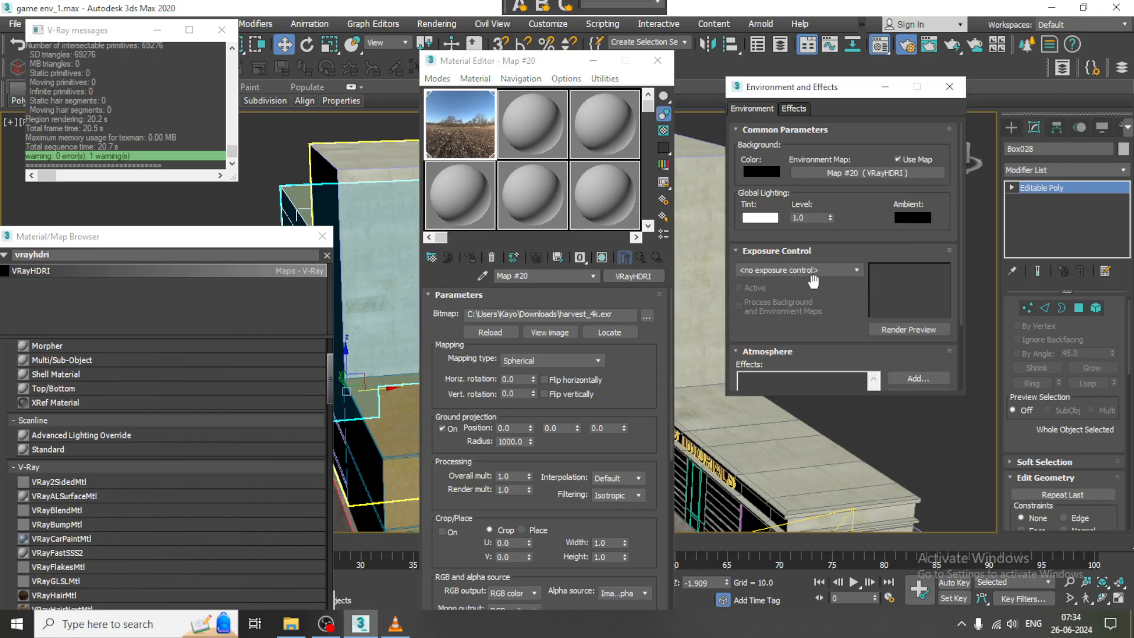
Show the camera view maximized with shaded display and render it with the new environment map.
key("alt+w")
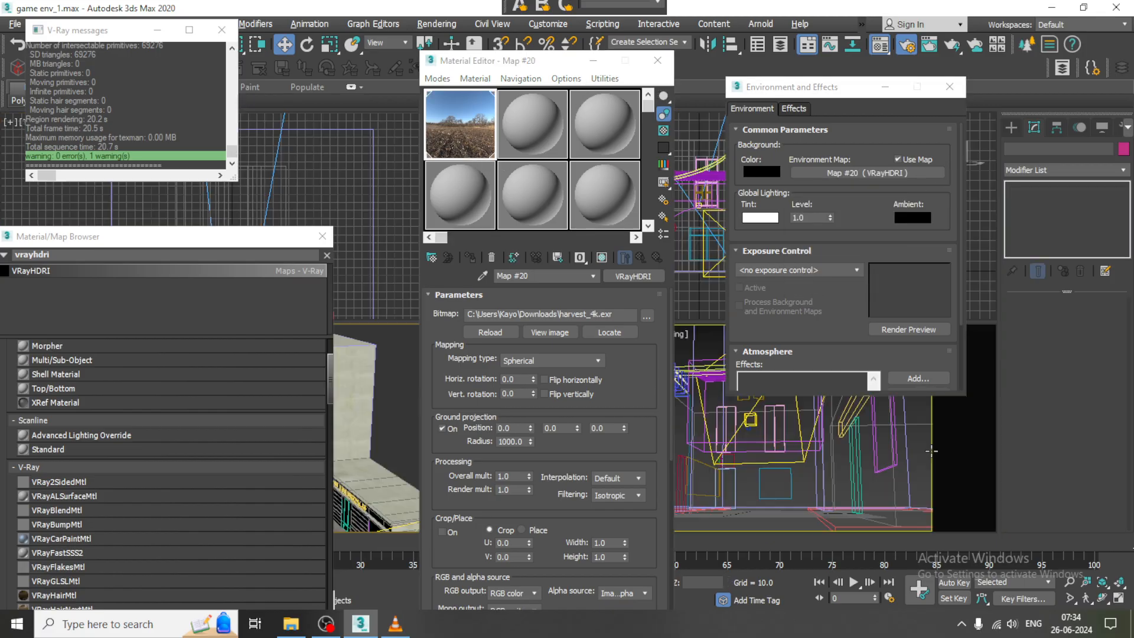
left_click(876, 467)
key("alt+w")
key("F3")
left_click(593, 61)
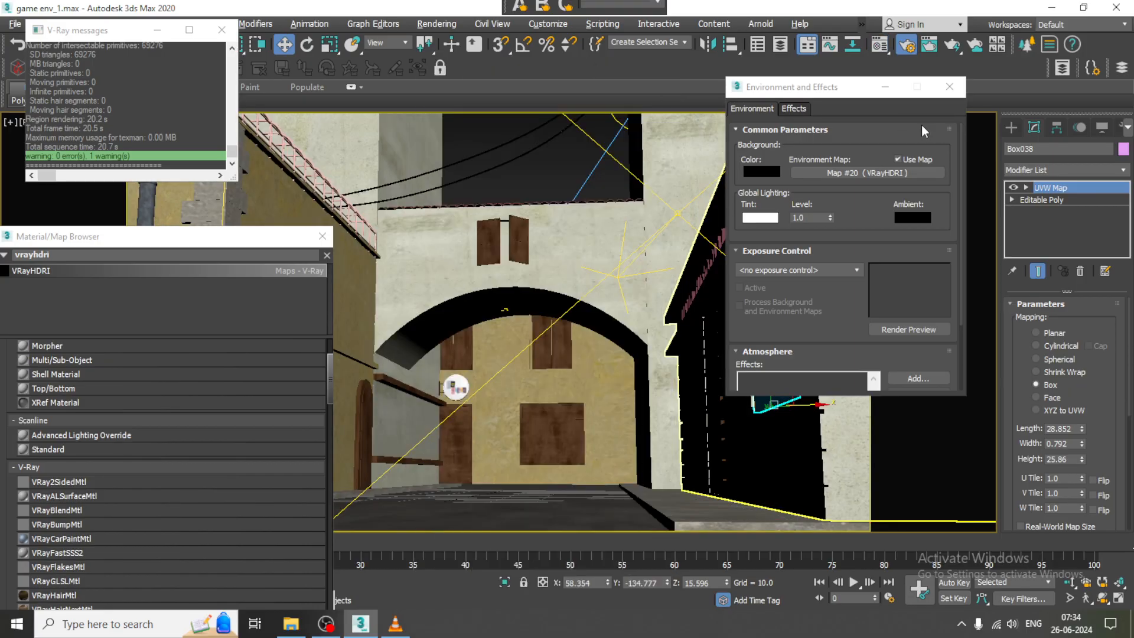
left_click(884, 87)
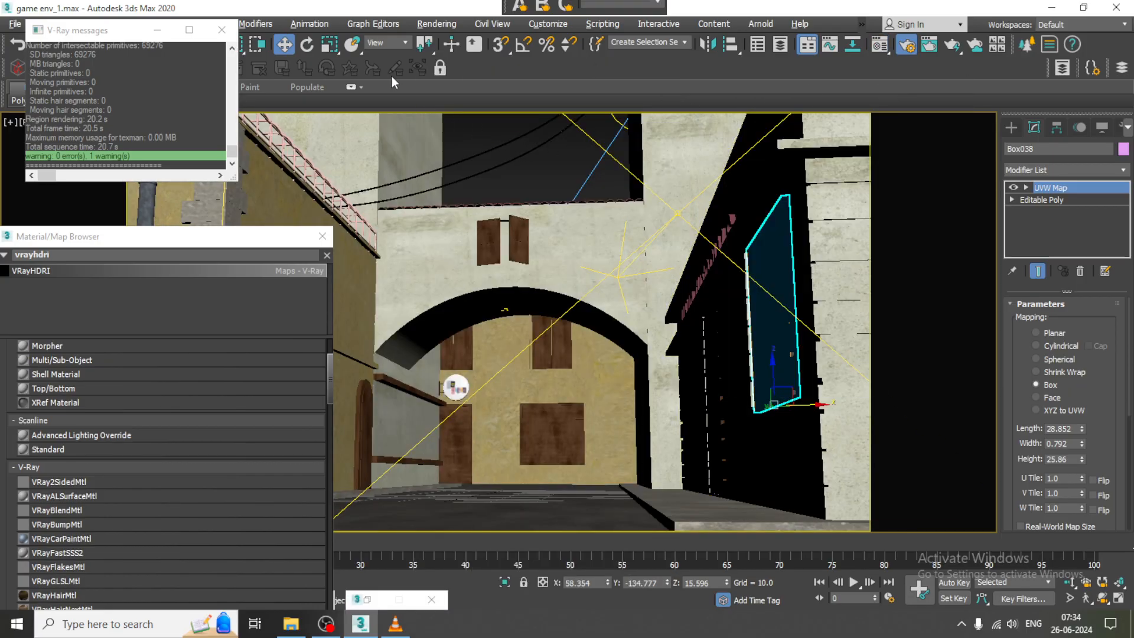
left_click(436, 24)
left_click(449, 47)
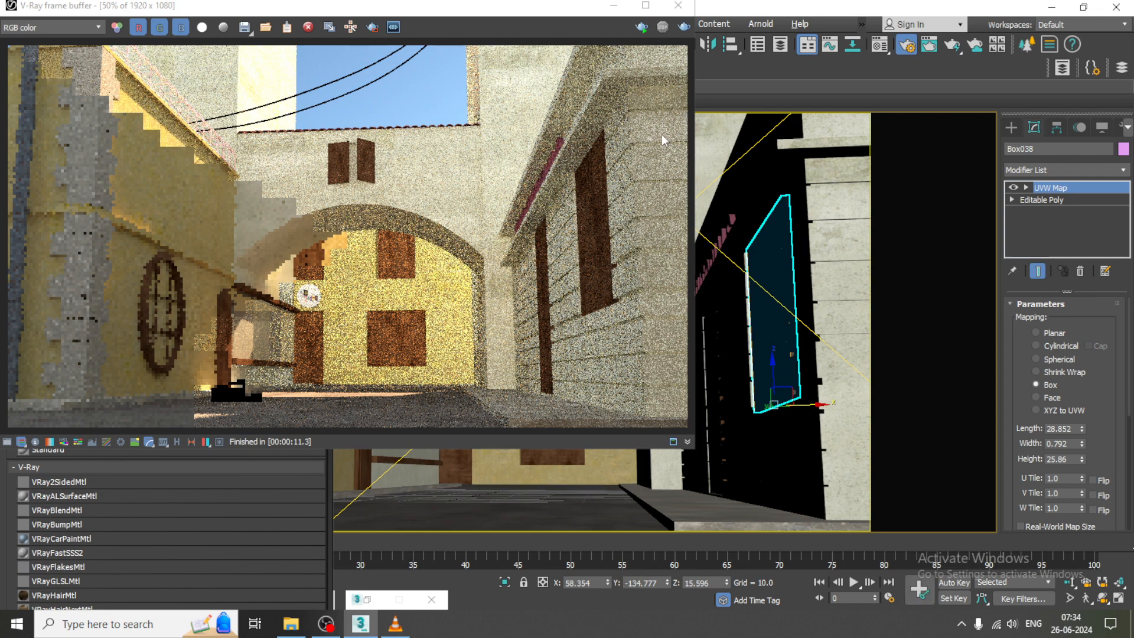
Change the V-Ray image sampler type to Bucket and run a short test render of the camera view.
left_click_drag(579, 5, 589, 251)
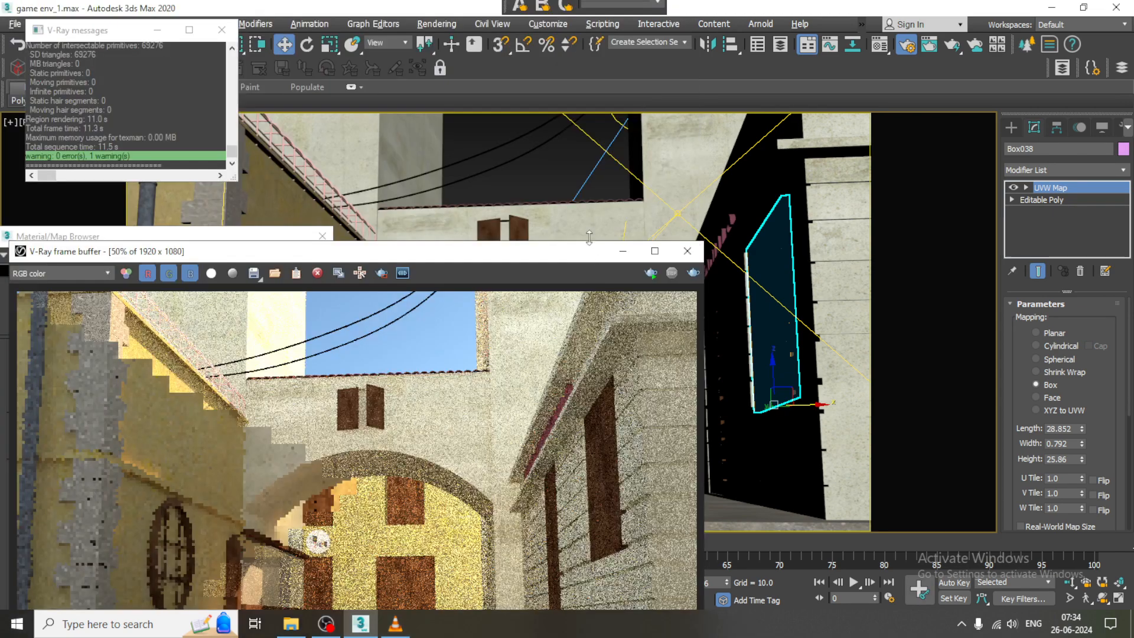
left_click(442, 23)
left_click(473, 98)
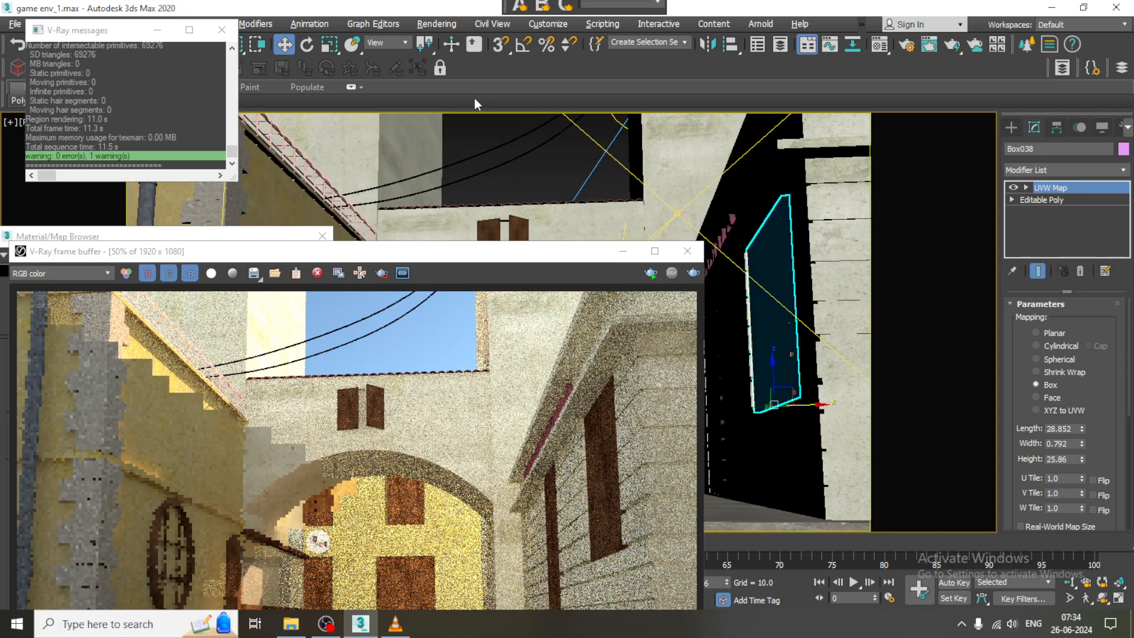
left_click(437, 23)
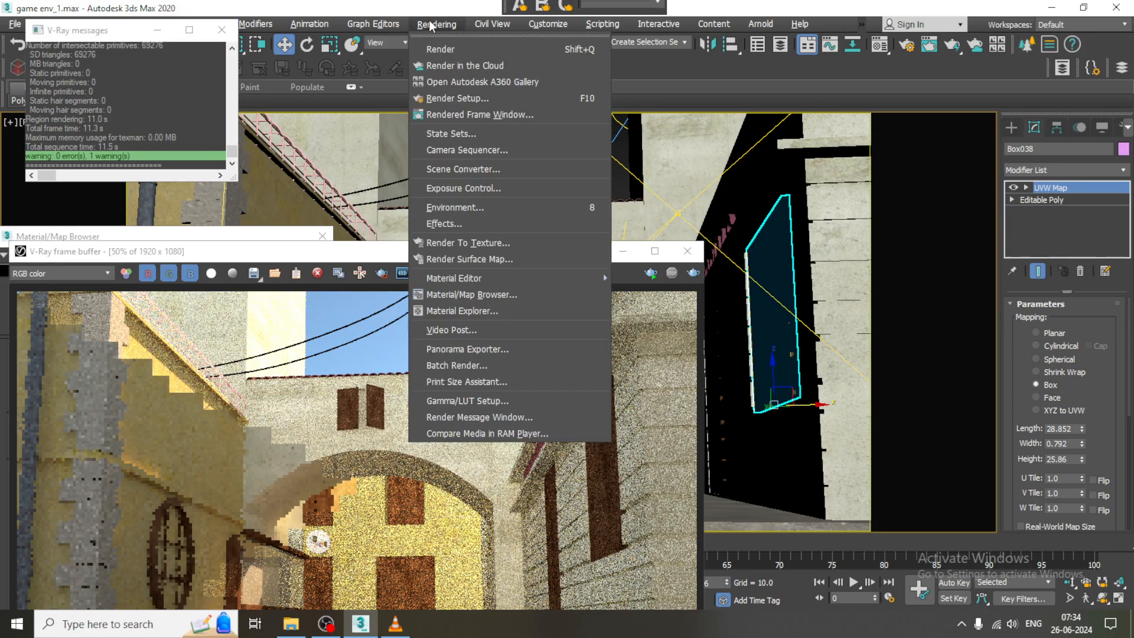
left_click(493, 98)
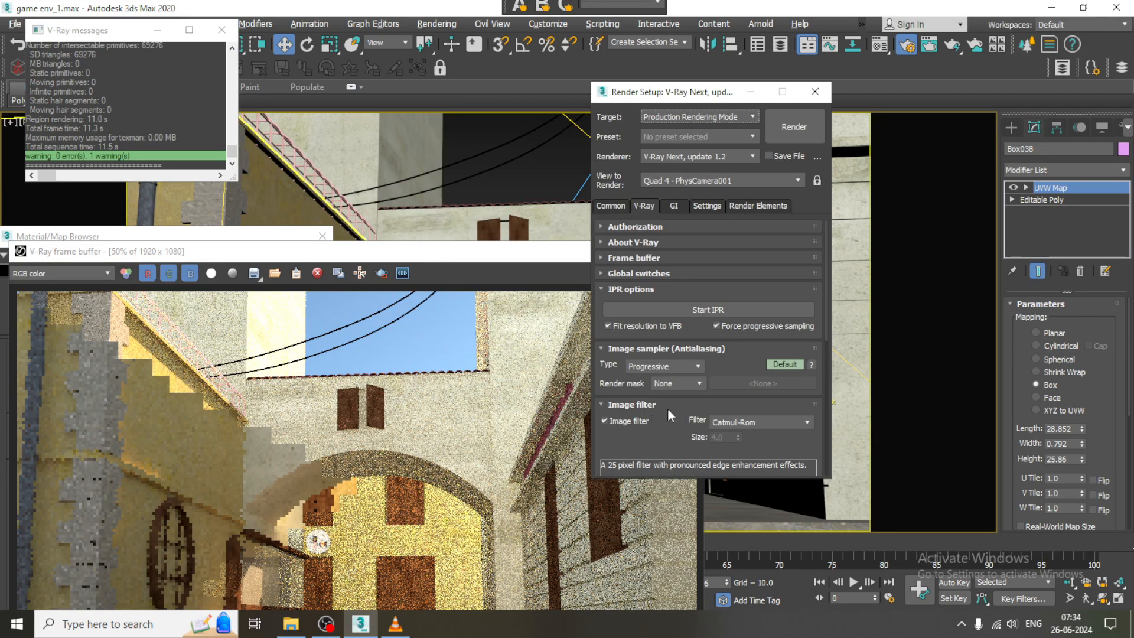
left_click(672, 366)
left_click(681, 379)
left_click(800, 132)
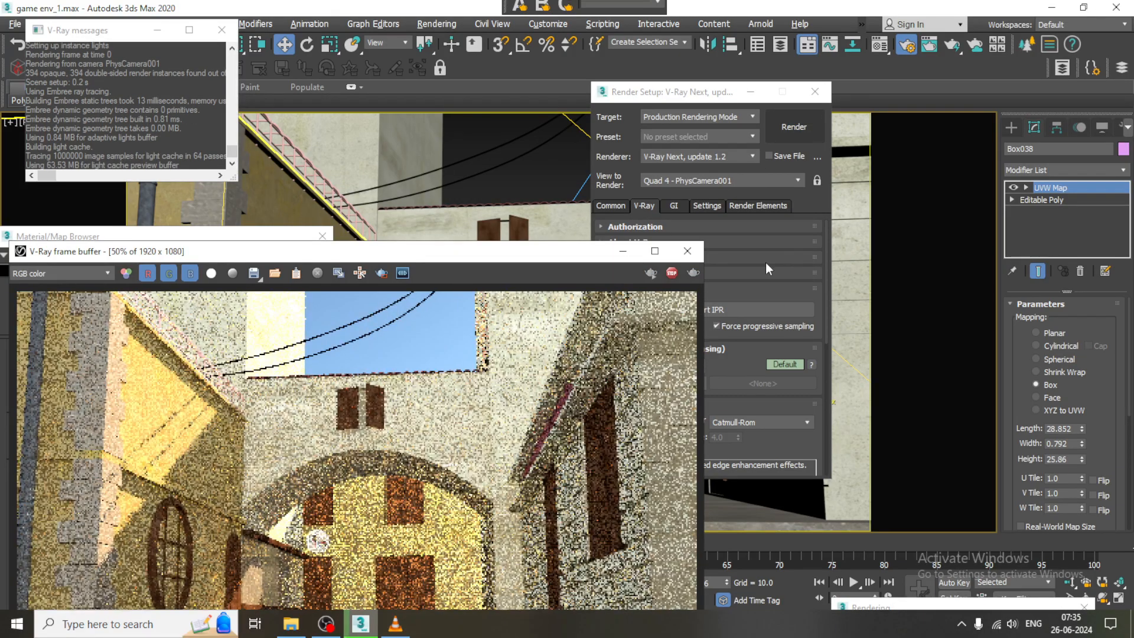
left_click(686, 251)
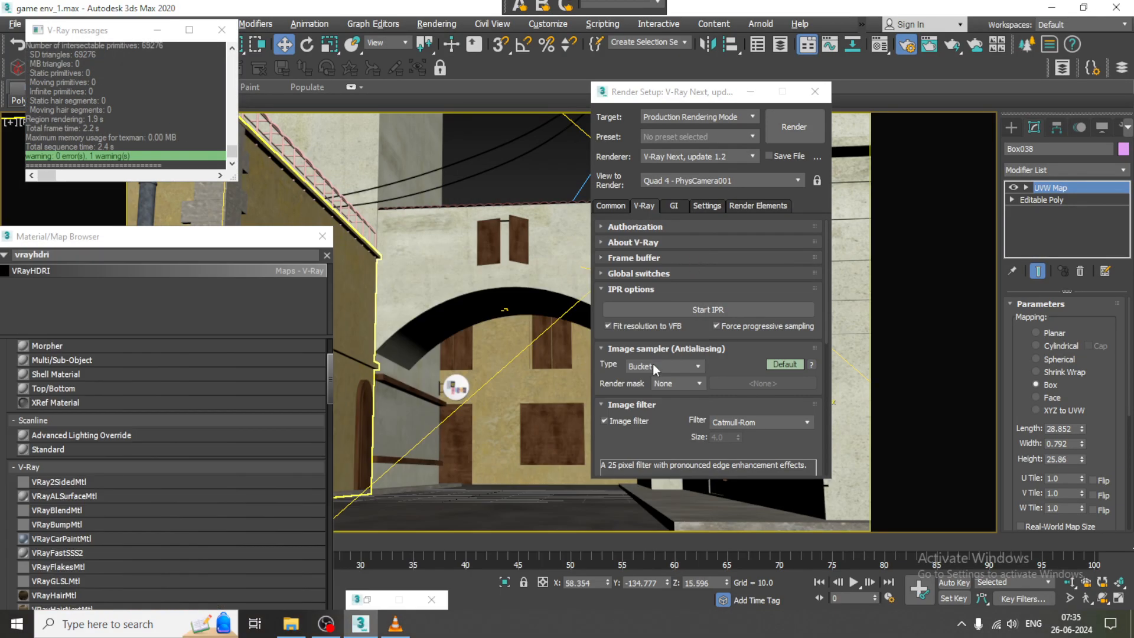
Assign the VRayHDRI map to V-Ray's GI environment and test render the camera view.
left_click_drag(642, 451, 667, 184)
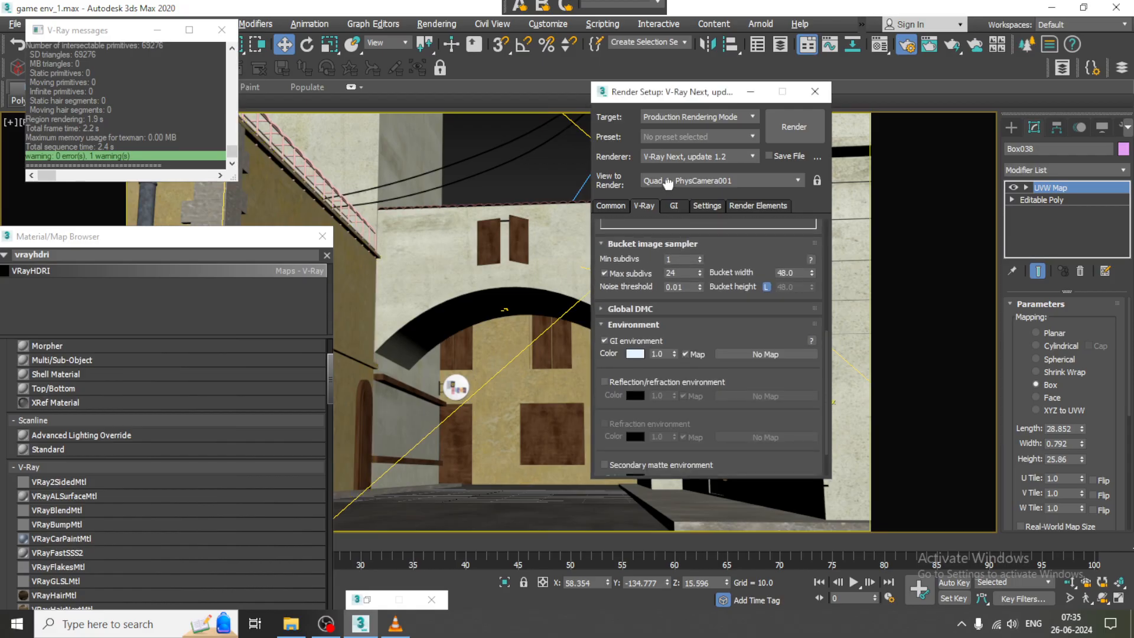
left_click_drag(145, 230, 204, 143)
key("m")
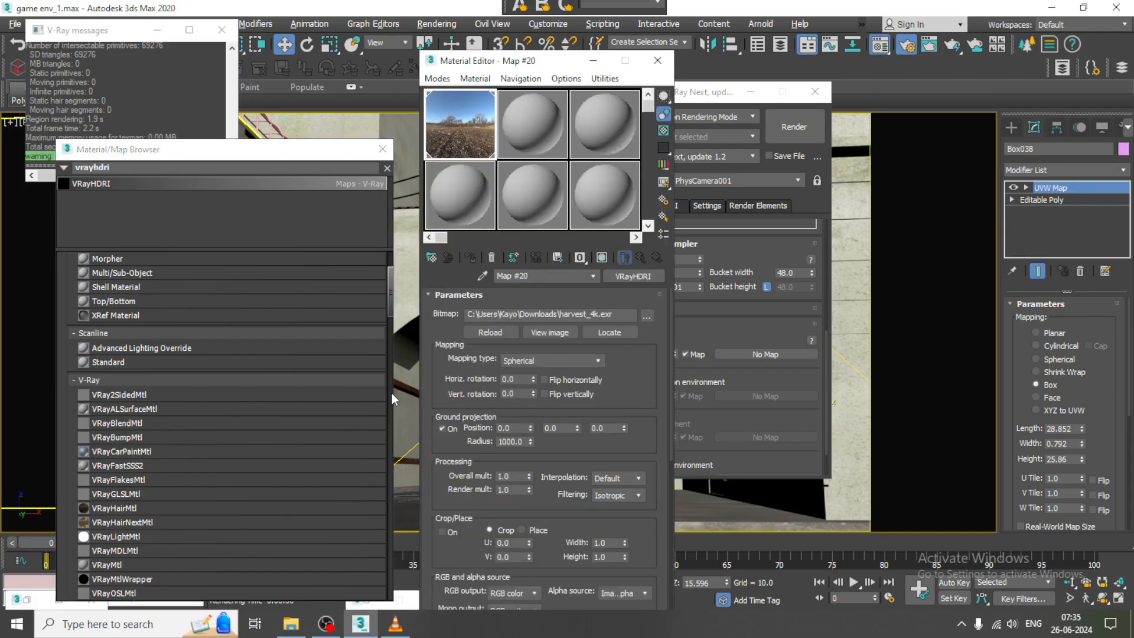
left_click_drag(437, 122, 836, 330)
left_click_drag(770, 363, 765, 356)
left_click(691, 332)
scroll(625, 452, "down", 3)
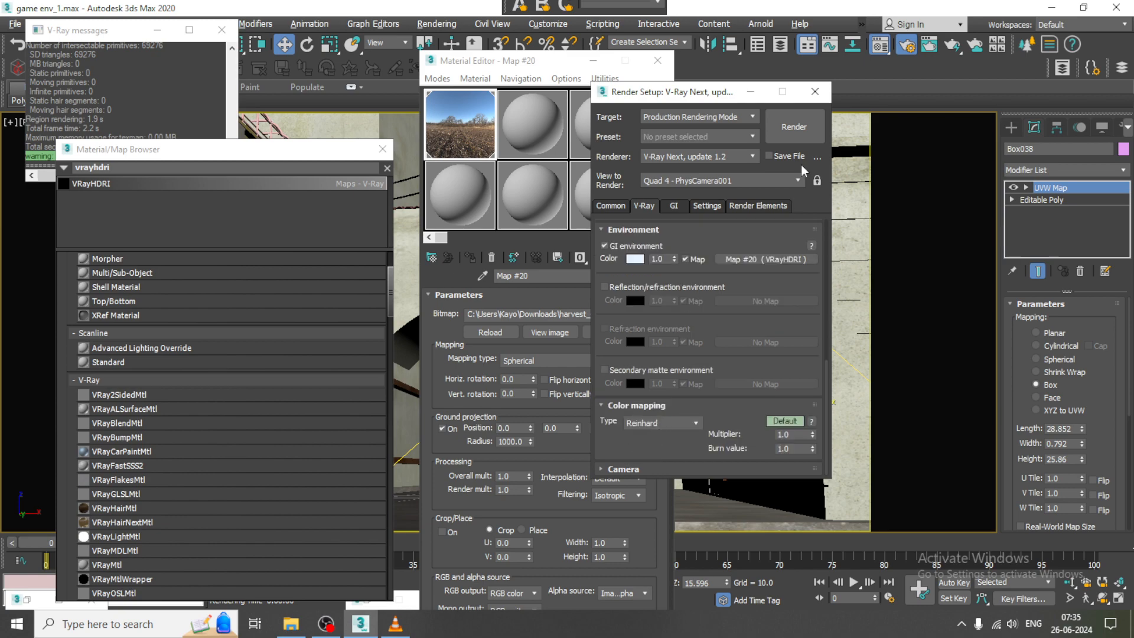
left_click(793, 129)
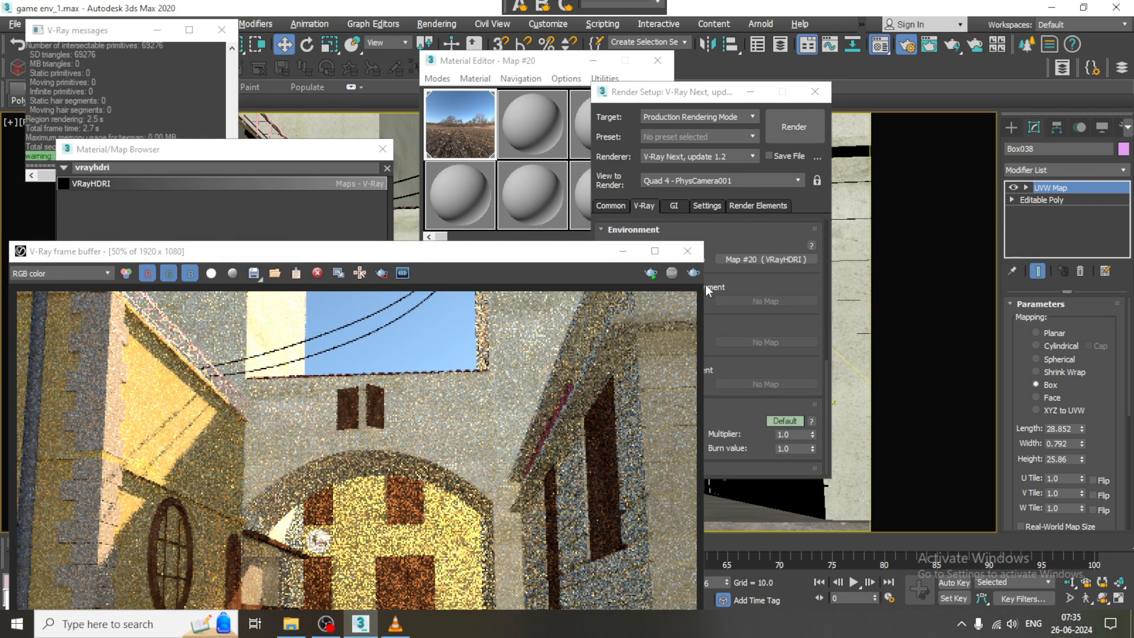
left_click(687, 251)
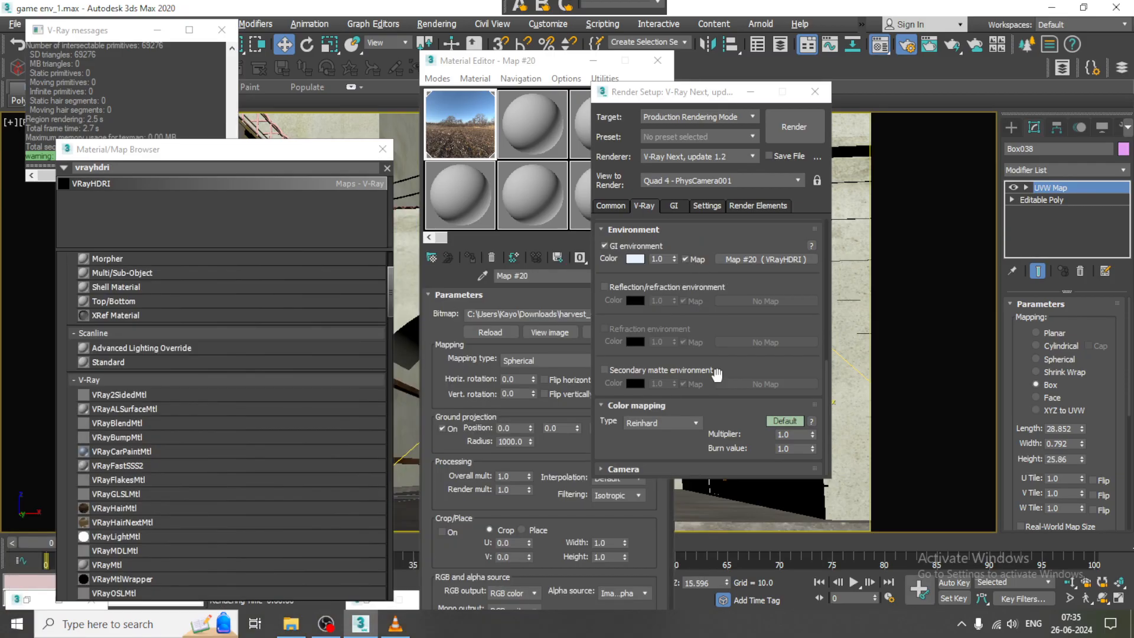
Switch V-Ray color mapping to a type with separate dark and bright multipliers and render the camera view.
left_click(662, 423)
left_click(662, 446)
left_click(791, 126)
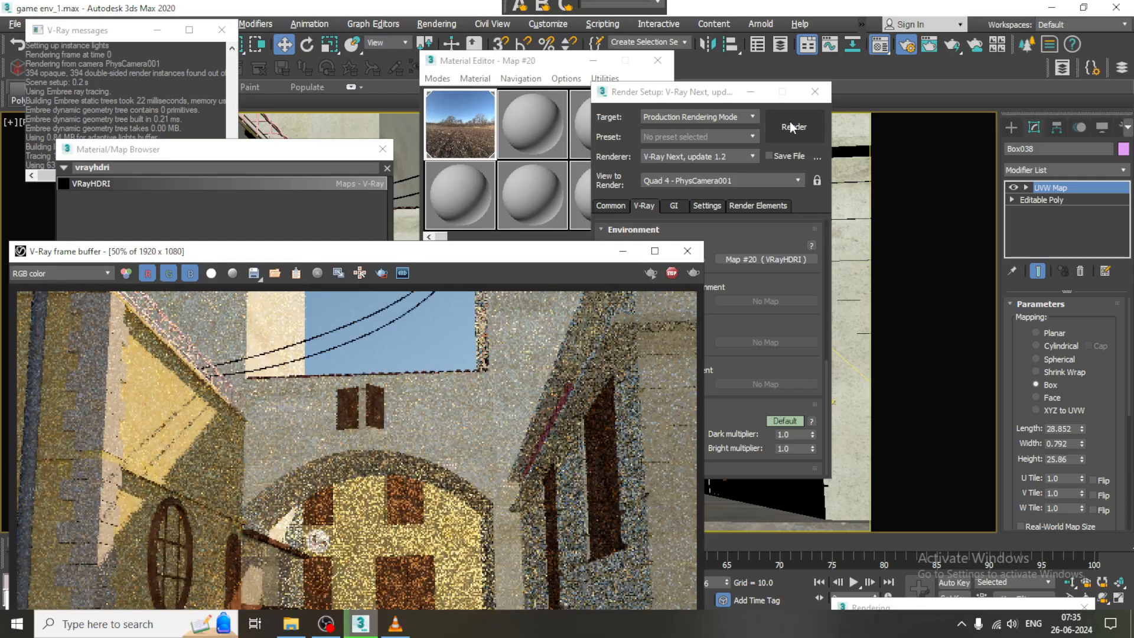
left_click_drag(437, 258, 463, 104)
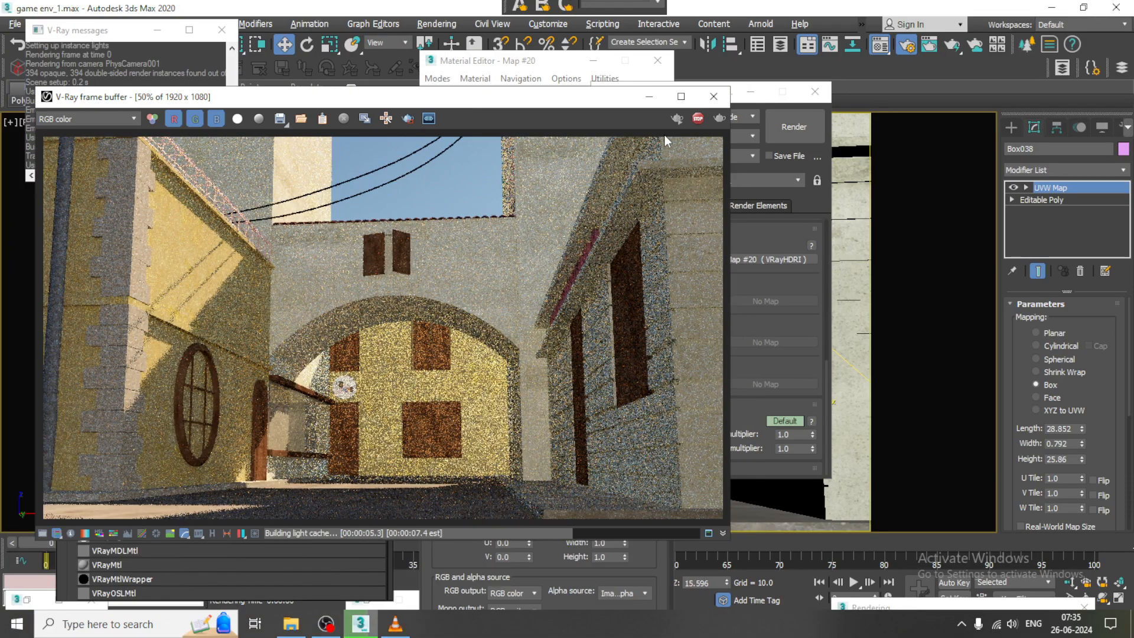
mouse_move(522, 100)
left_mouse_down()
mouse_move(379, 181)
mouse_move(523, 98)
left_mouse_up()
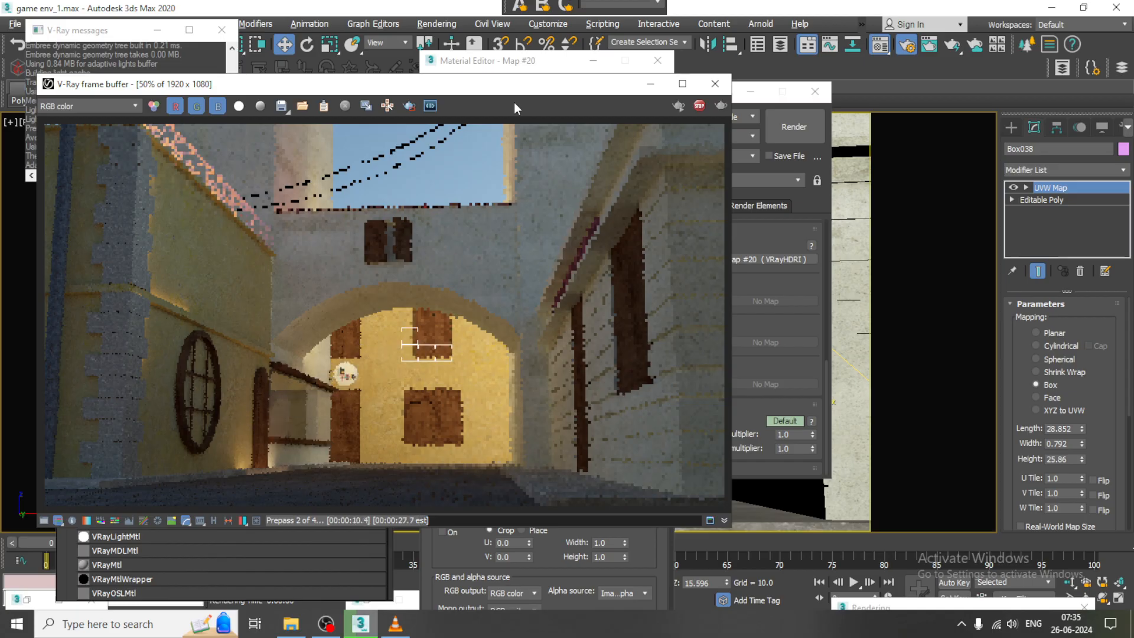
Close the frame buffer and render settings and examine the lighting in the reference image envv.jpg.
left_click(715, 83)
left_click(815, 91)
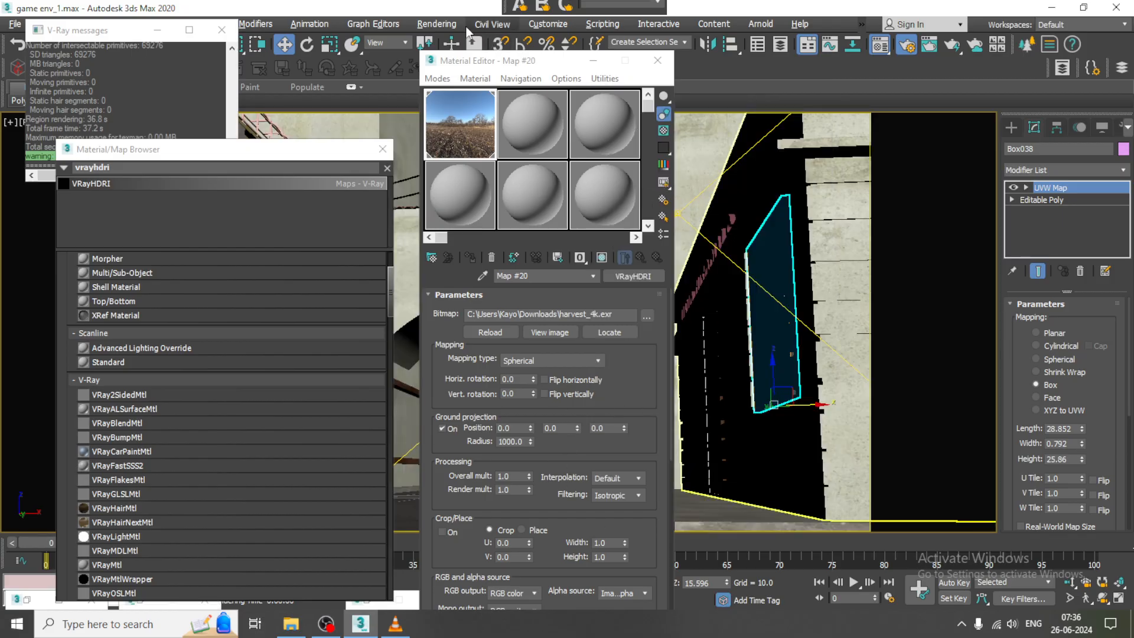
left_click(28, 600)
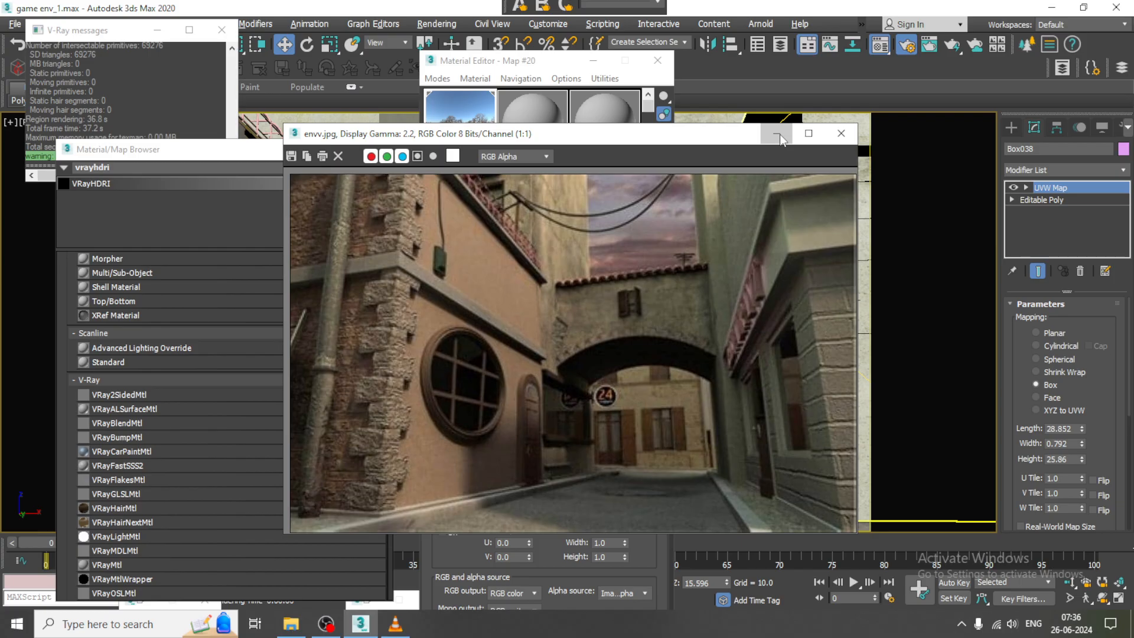
left_click(779, 134)
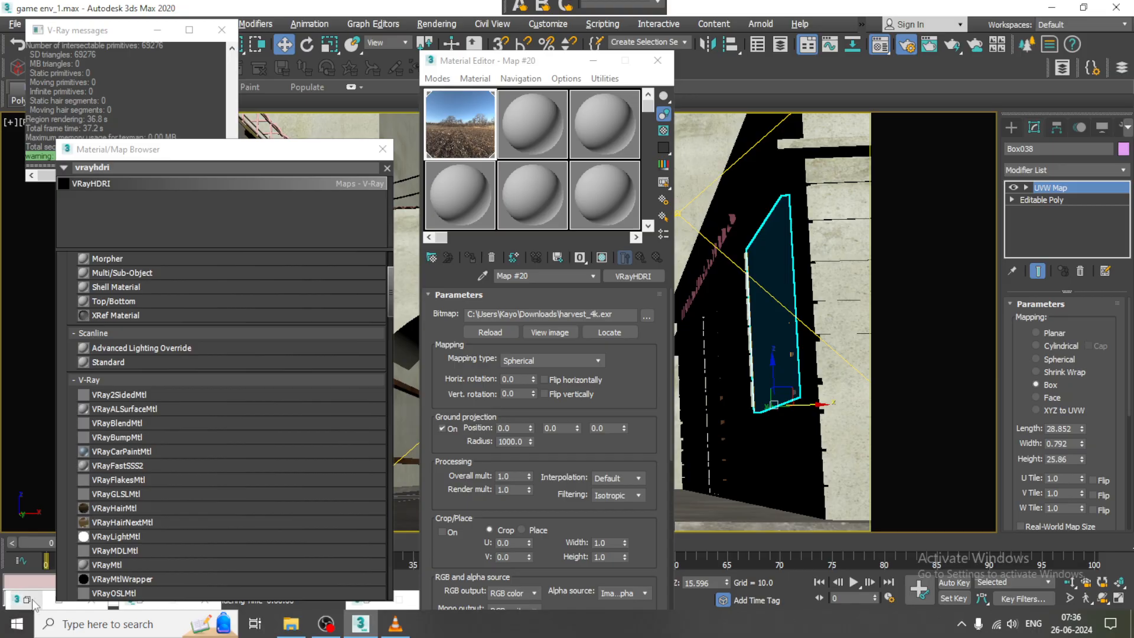
Close the map browser and set the V-Ray Global DMC noise threshold to 0.001 in its advanced settings.
left_click(30, 599)
left_click(777, 134)
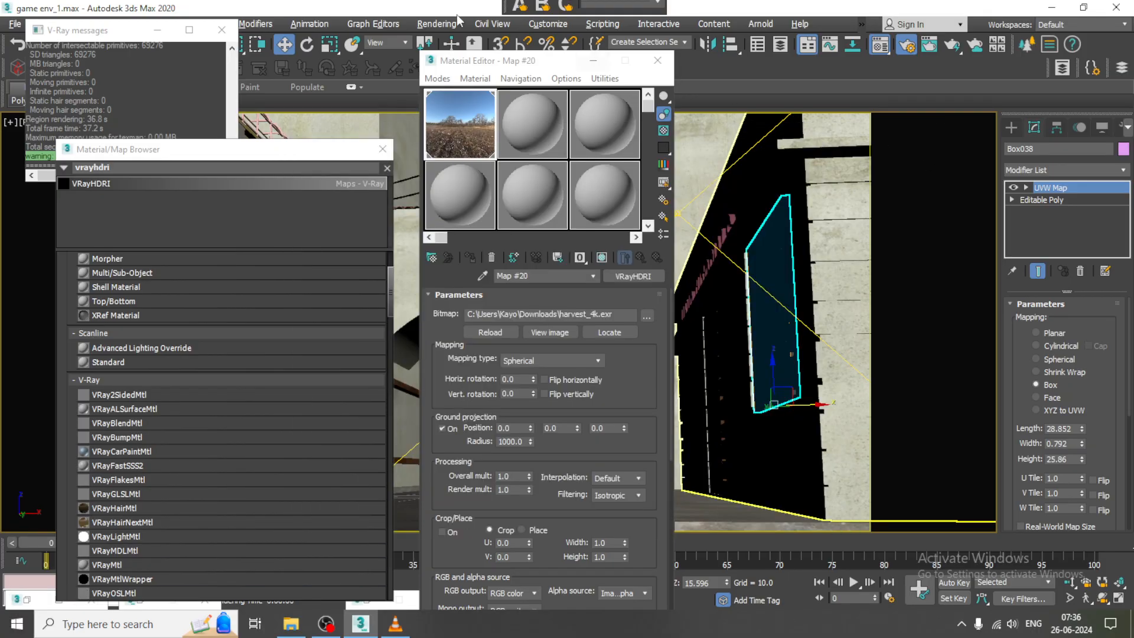
left_click(436, 24)
left_click(491, 101)
left_click(382, 152)
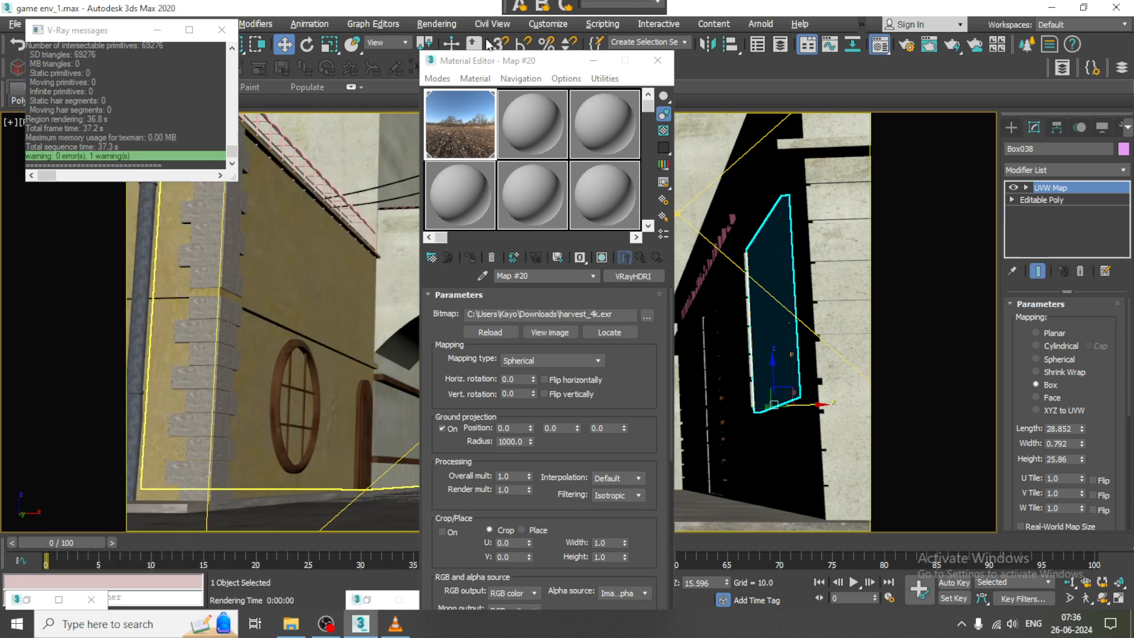
left_click(436, 24)
left_click(497, 104)
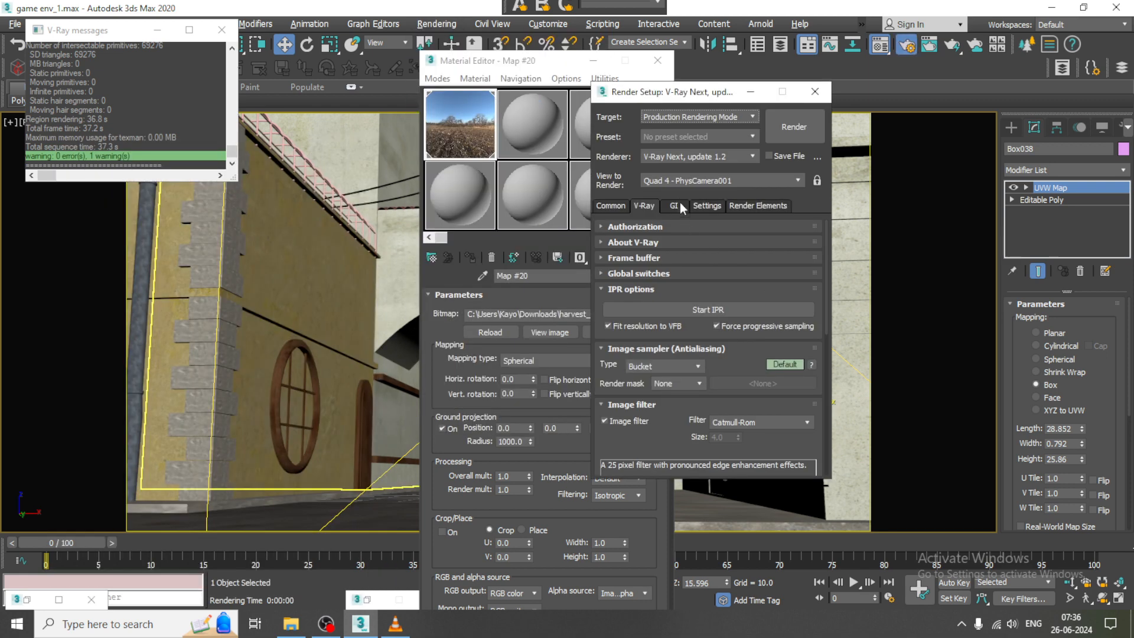
left_click_drag(677, 427, 678, 237)
left_click(631, 367)
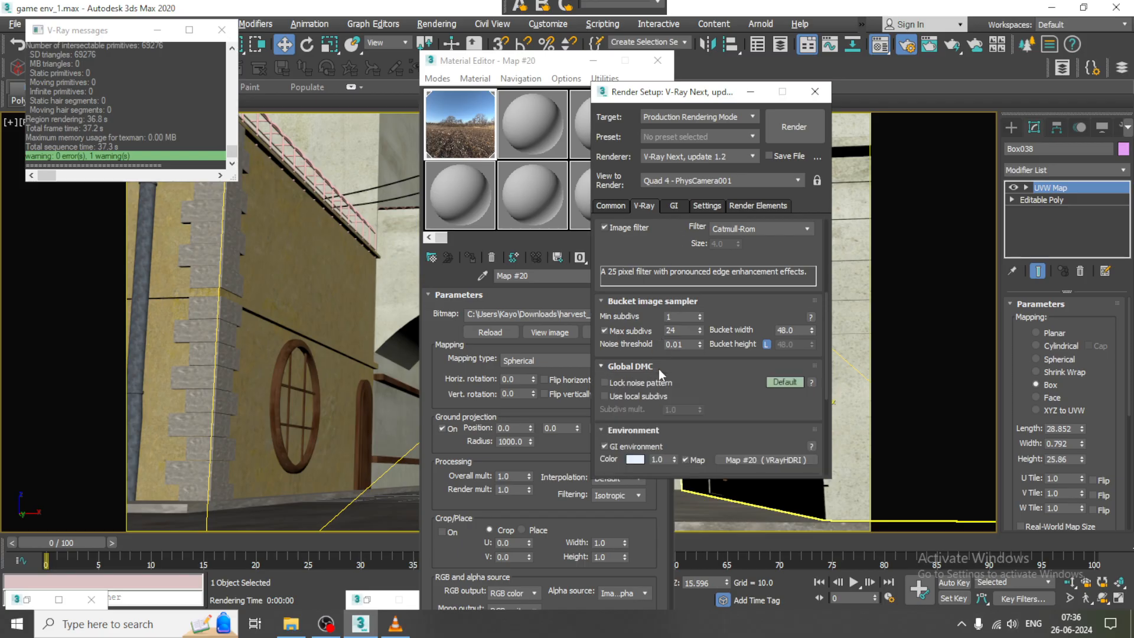
left_click(789, 383)
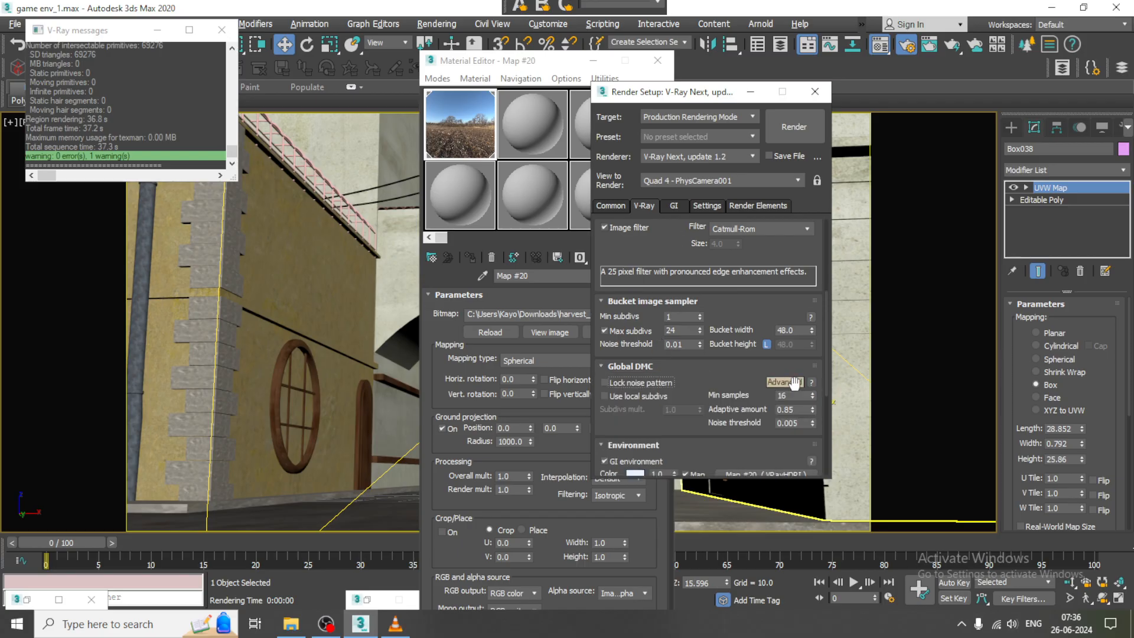
double_click(797, 424)
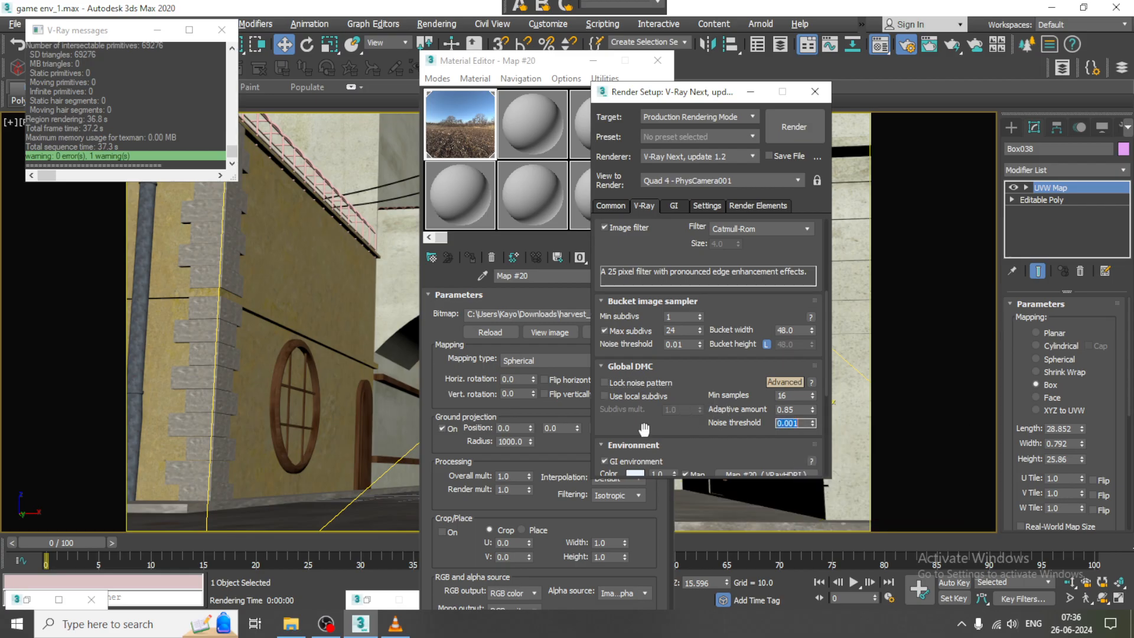
Enable V-Ray's reflection/refraction environment override and briefly test render the camera view.
left_click_drag(644, 428, 636, 225)
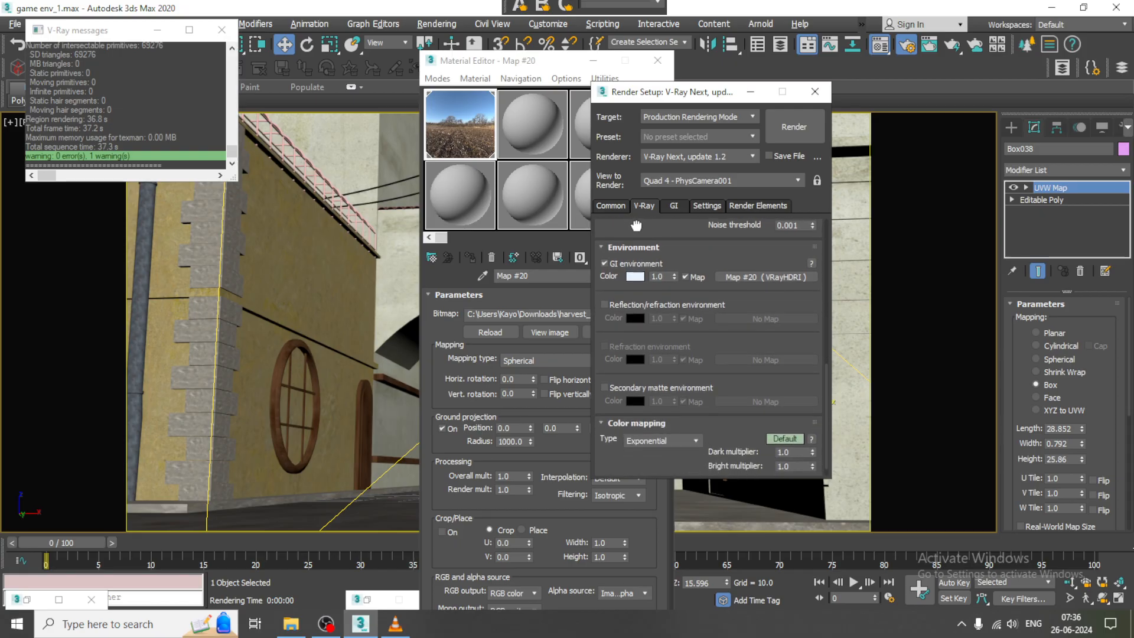
left_click(644, 303)
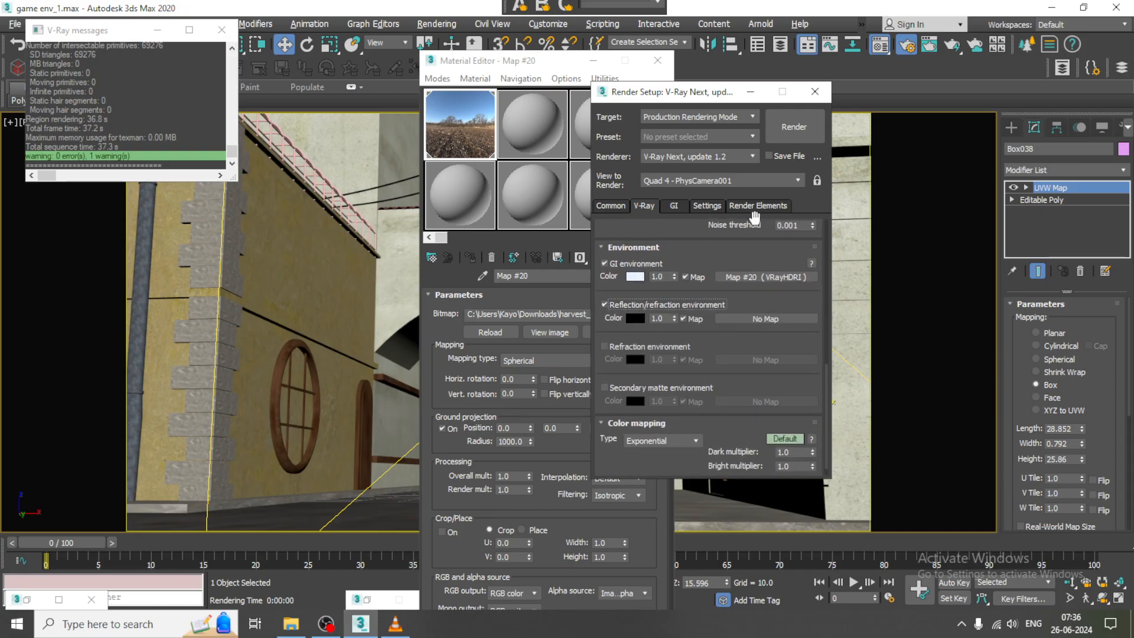
left_click(792, 123)
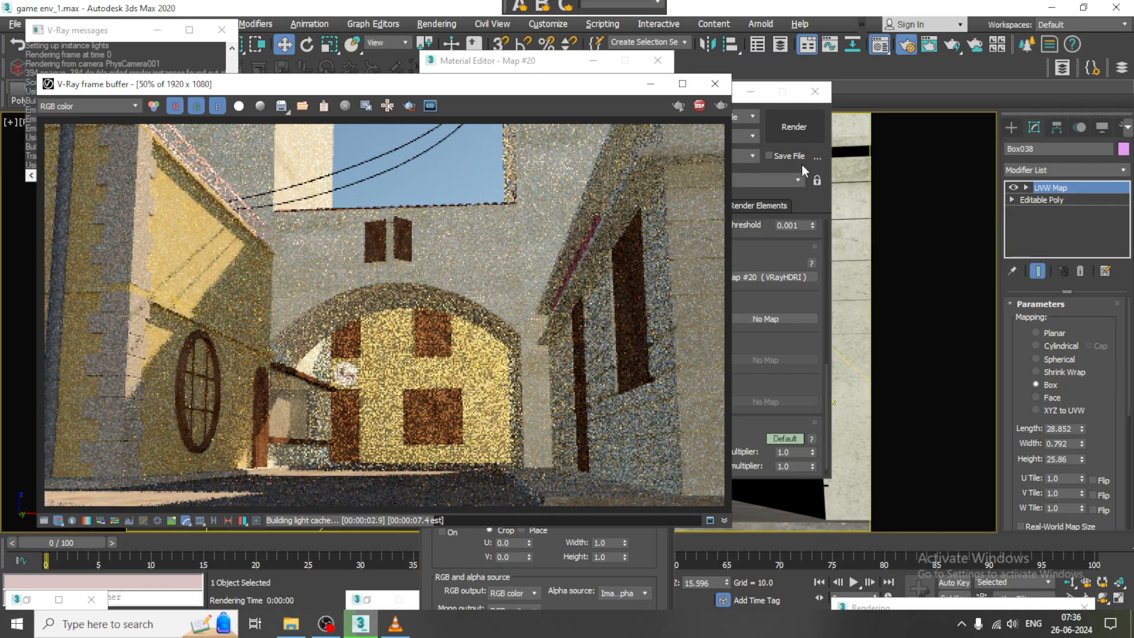
left_click(715, 85)
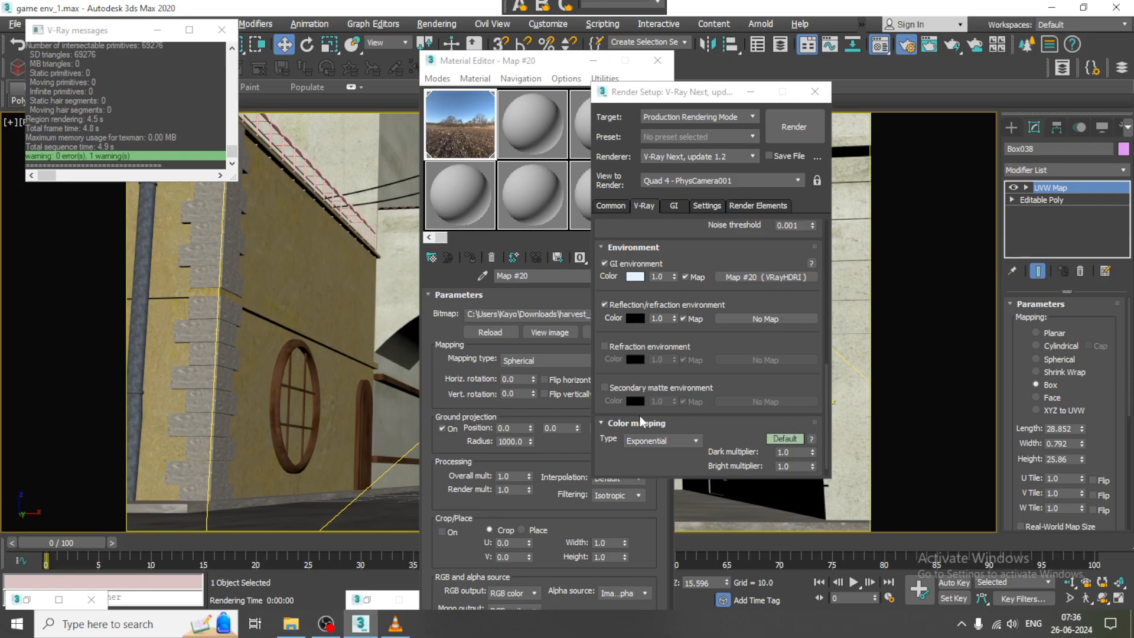
Set the irradiance map preset to Medium with 120 subdivs and 40 interpolation samples, and put the settings windows away.
left_click(674, 205)
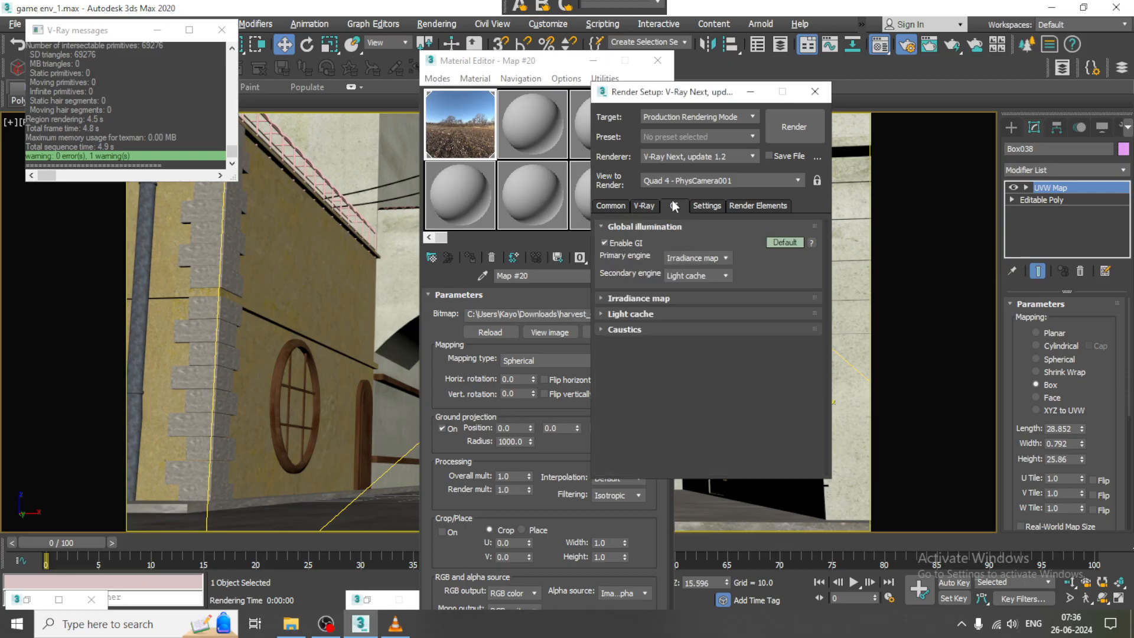
left_click(647, 297)
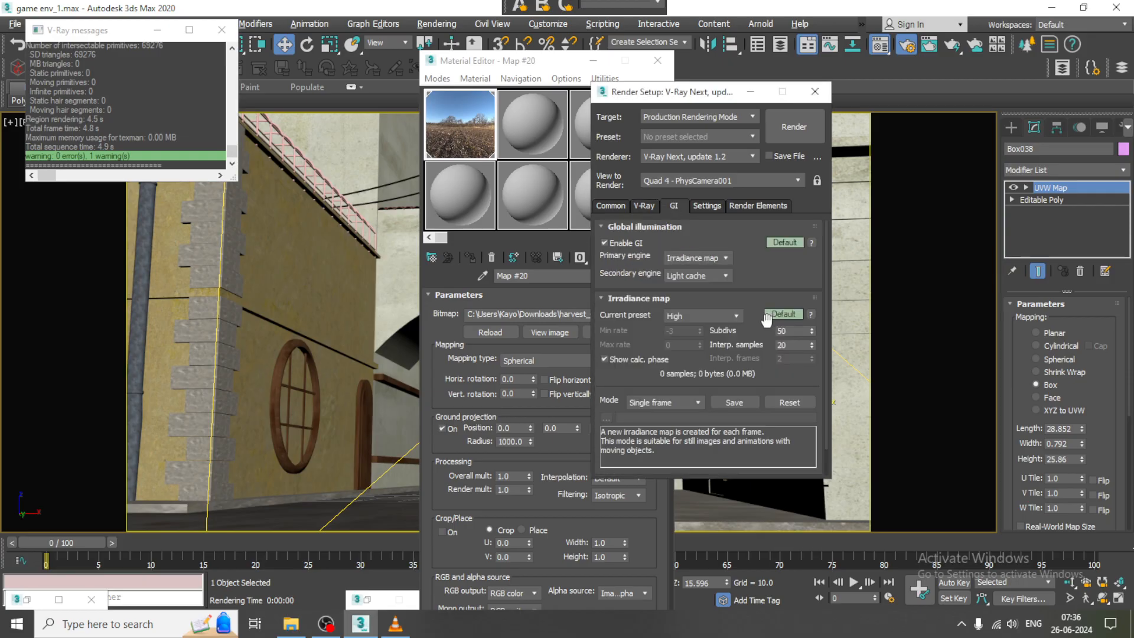
double_click(791, 330)
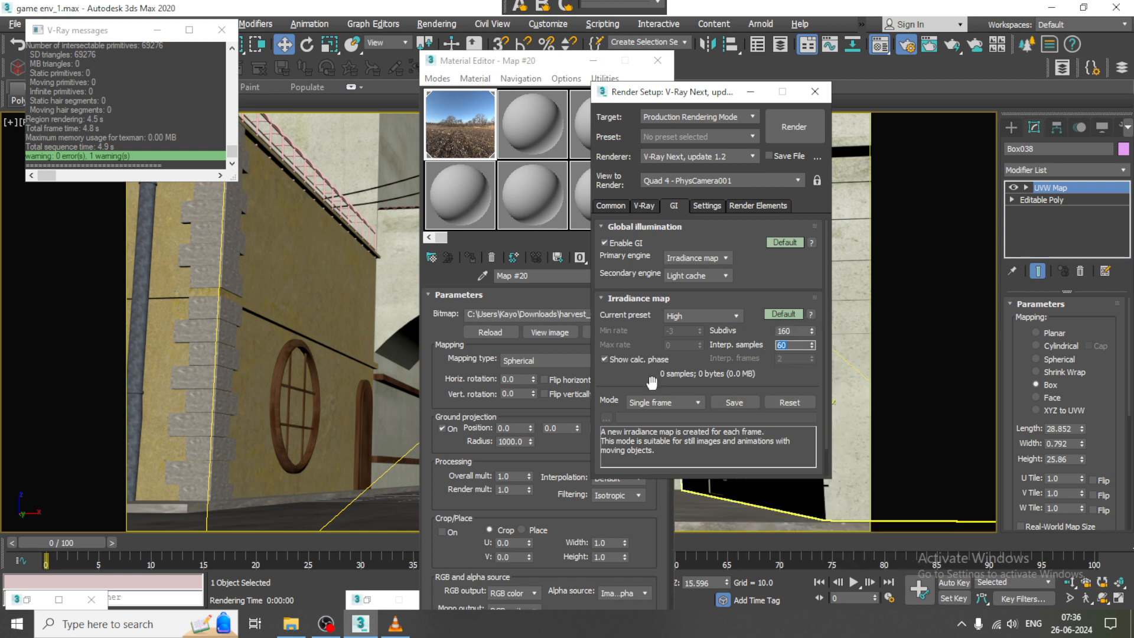
scroll(678, 264, "down", 1)
left_click(695, 286)
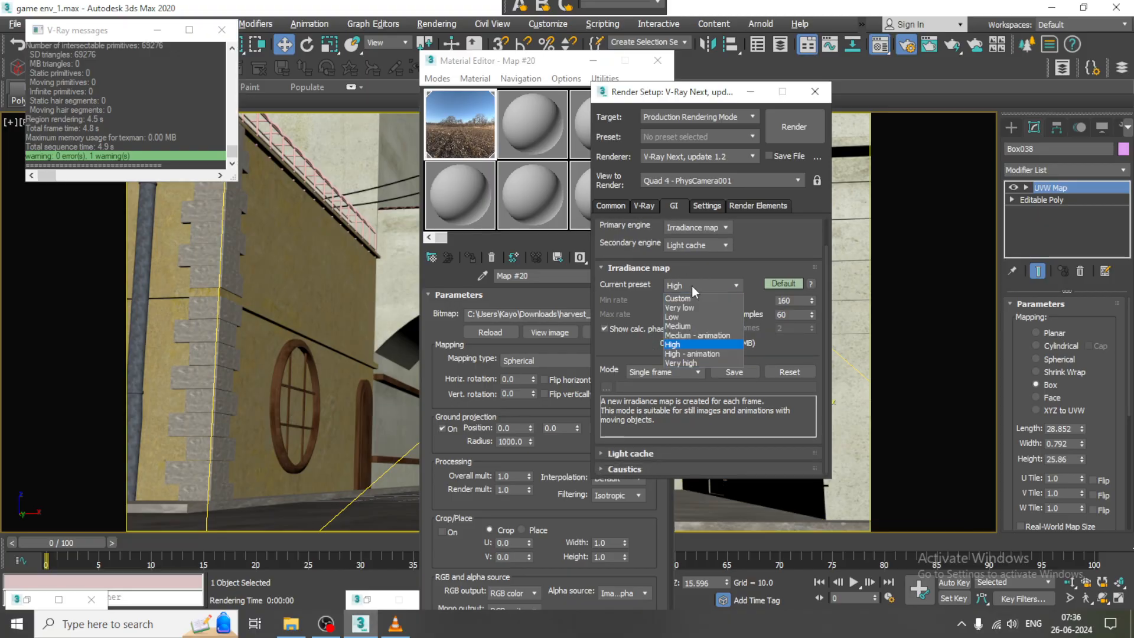
left_click(698, 326)
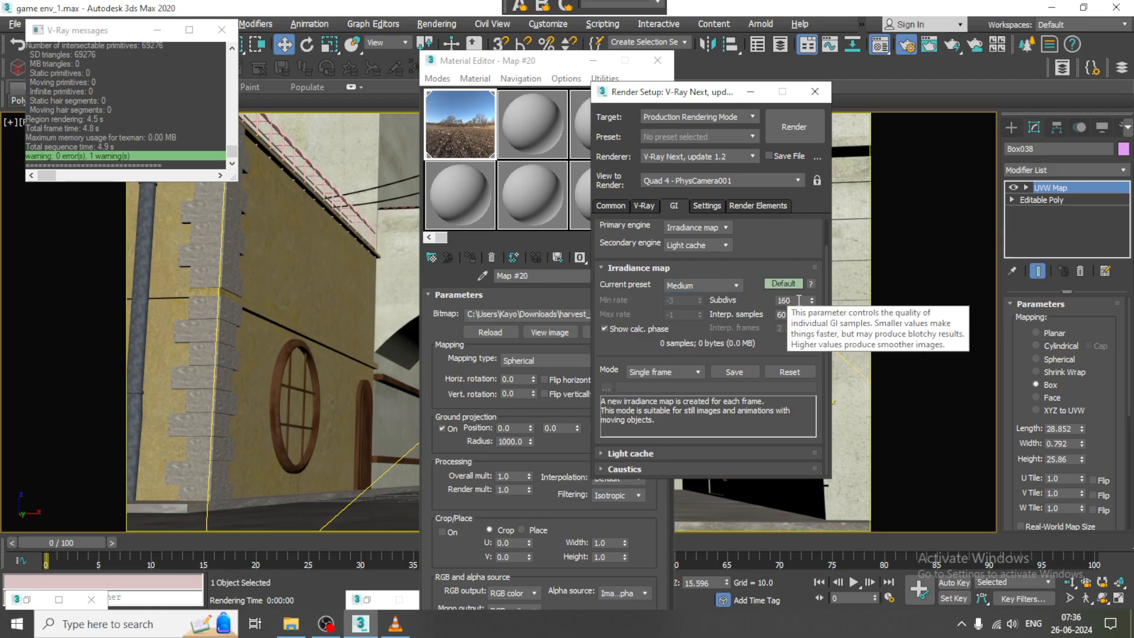
left_click_drag(797, 300, 719, 287)
type("120")
key("Tab")
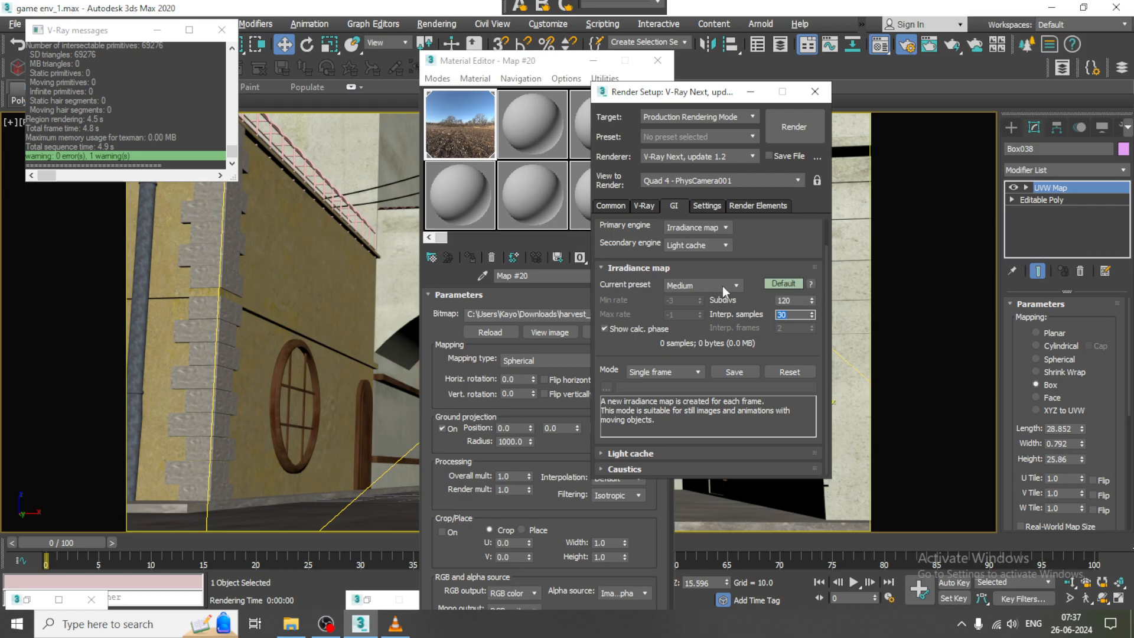
type("40")
key("Return")
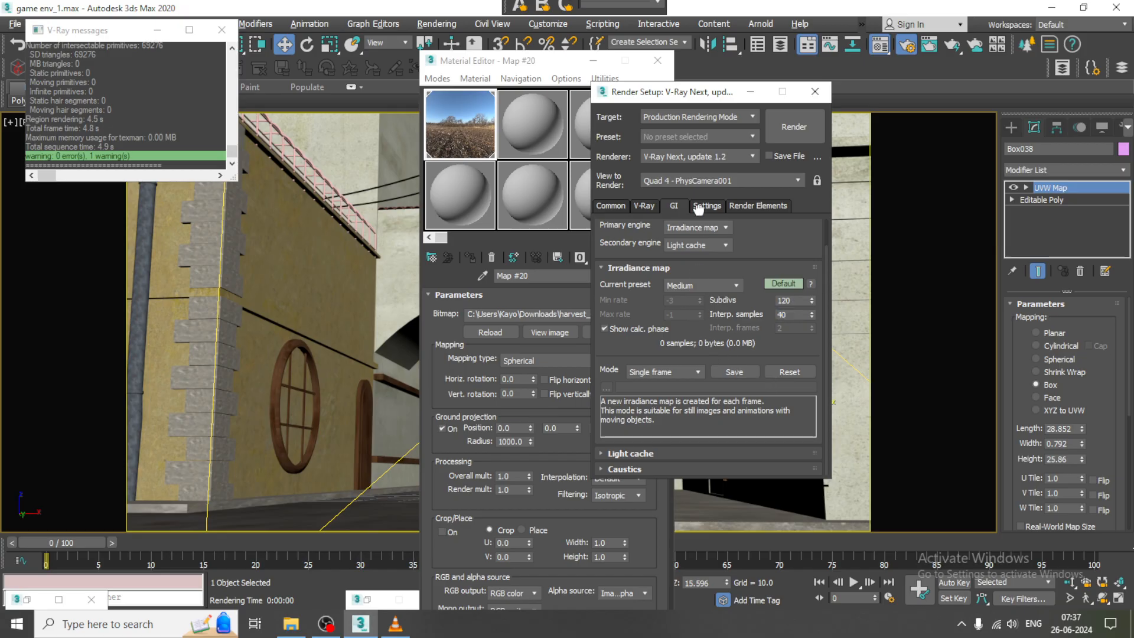
left_click(750, 91)
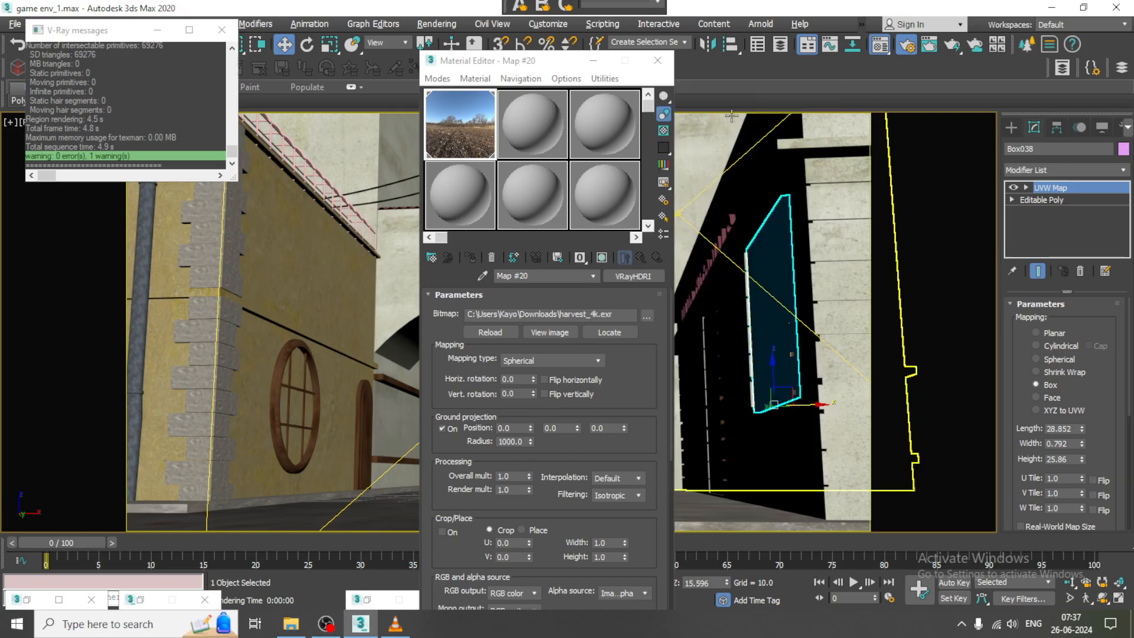
left_click(593, 60)
Duplicate the V-Ray plane light along the X axis to about X -51.6, in front of the yellow building's corner.
left_click(522, 179)
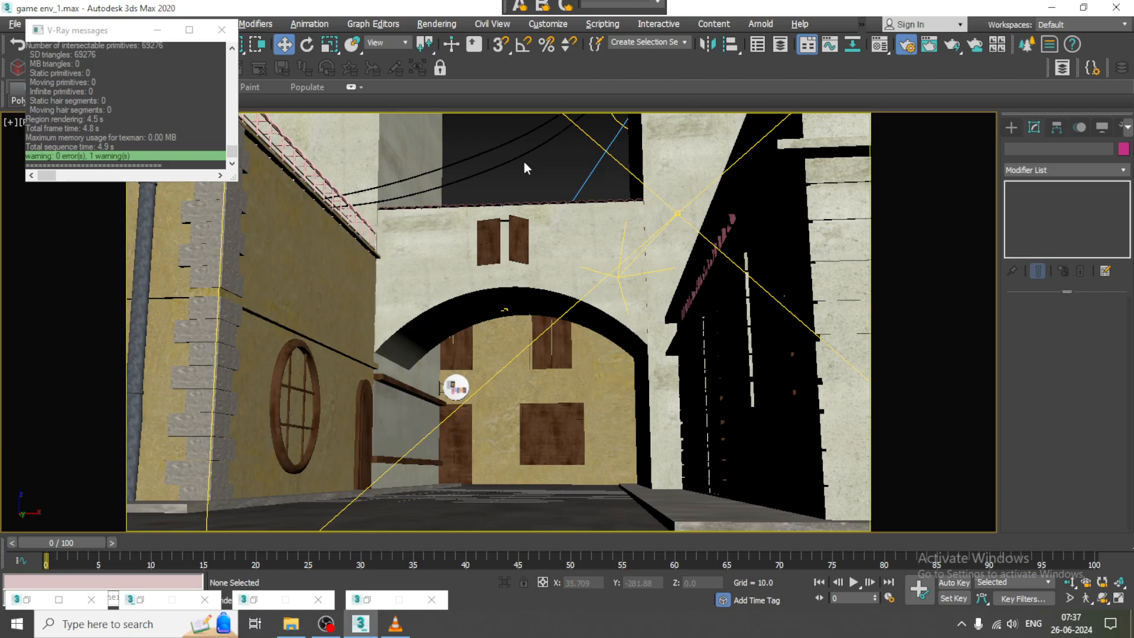
key("alt+w")
left_click(602, 349)
key("alt+w")
scroll(603, 349, "down", 5)
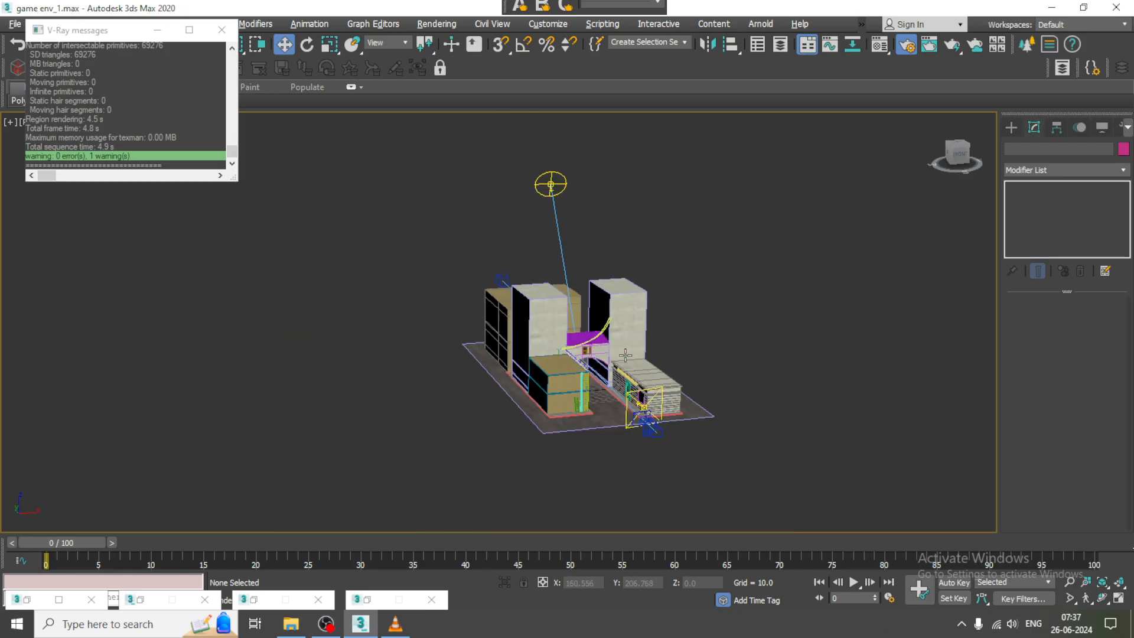
middle_click_drag(626, 355, 684, 378, "alt")
mouse_move(684, 378)
middle_mouse_down()
mouse_move(631, 343)
mouse_move(626, 364)
mouse_move(644, 338)
mouse_move(604, 271)
mouse_move(584, 286)
mouse_move(782, 329)
mouse_move(649, 359)
mouse_move(670, 366)
middle_mouse_up()
scroll(617, 373, "up", 4)
left_click(639, 366)
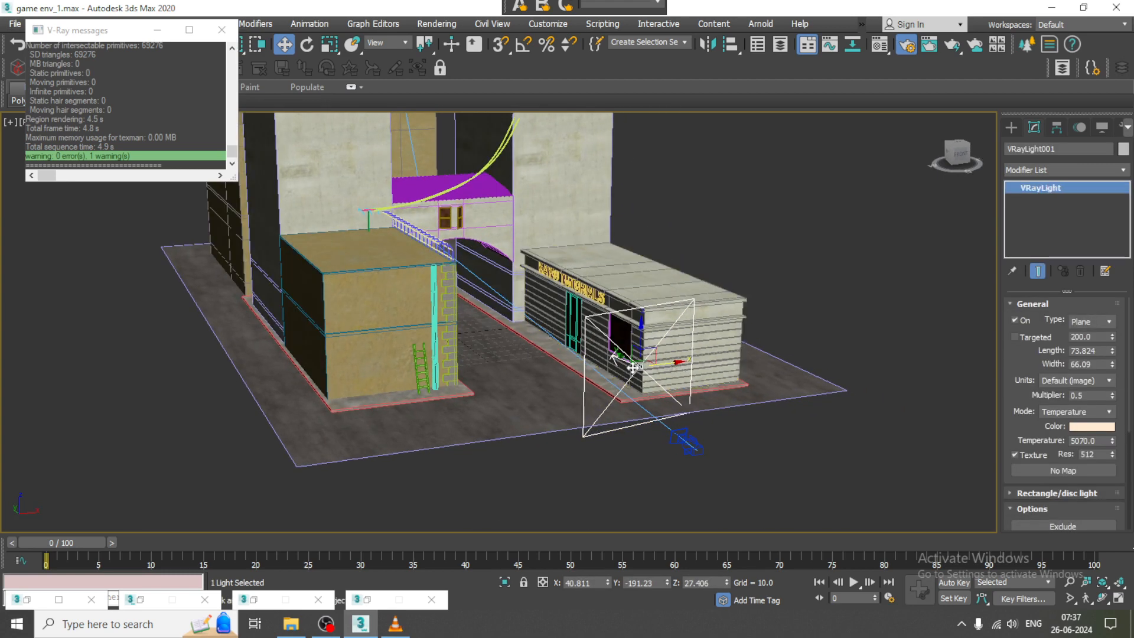
left_click_drag(670, 366, 508, 387, "shift")
left_click(565, 371)
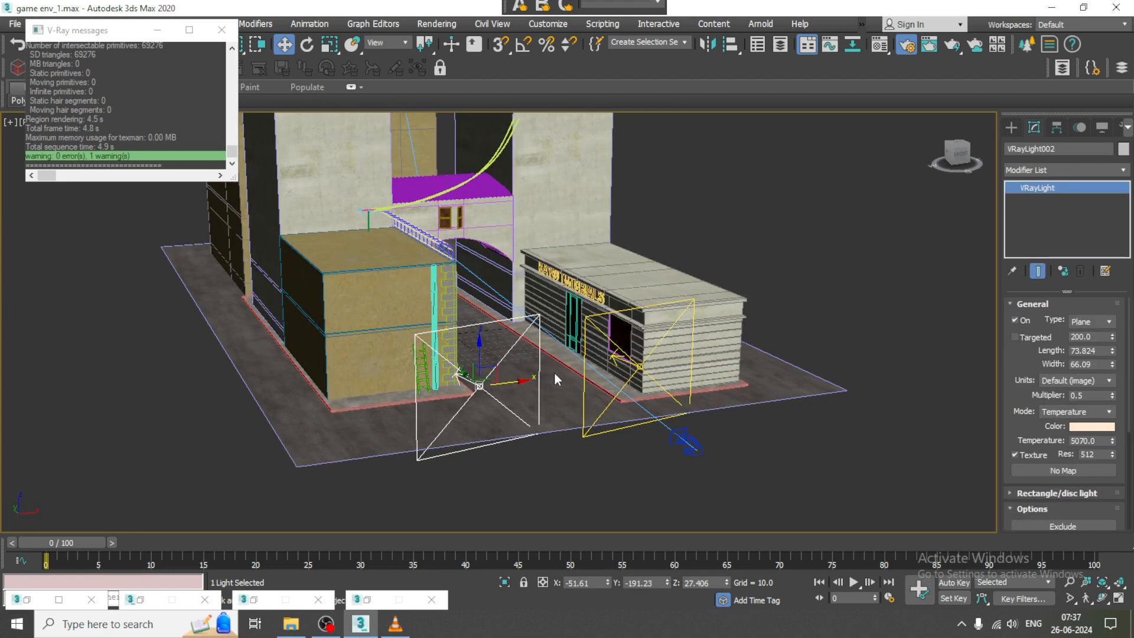
Rotate the duplicated plane light about its vertical axis and scale it down.
middle_click_drag(554, 371, 597, 372, "alt")
key("e")
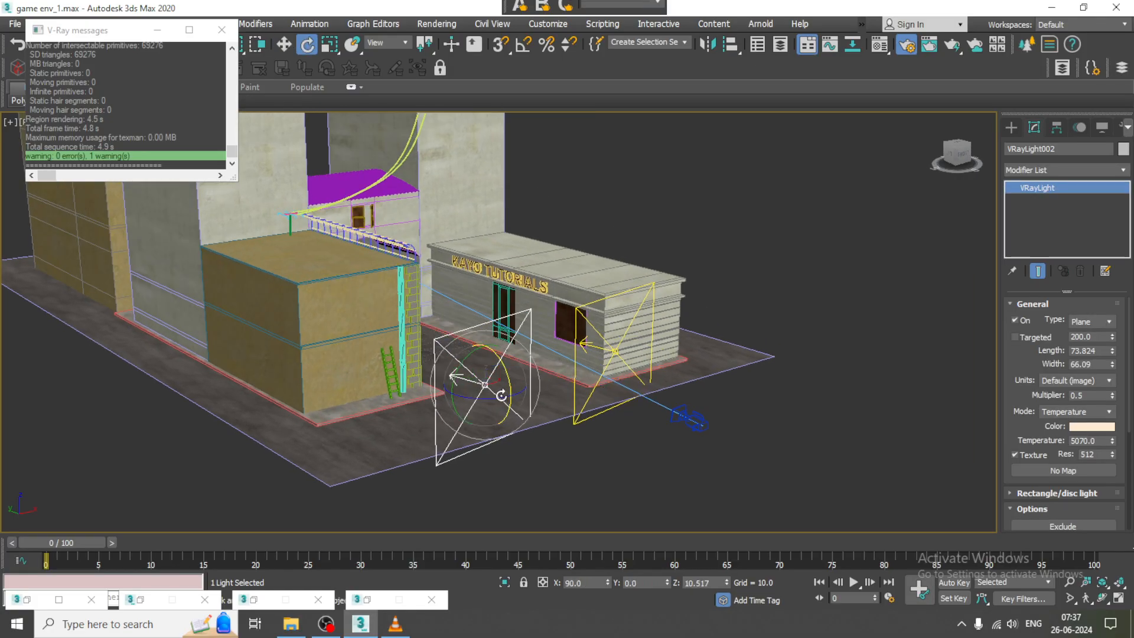
left_click_drag(530, 392, 410, 398)
key("w")
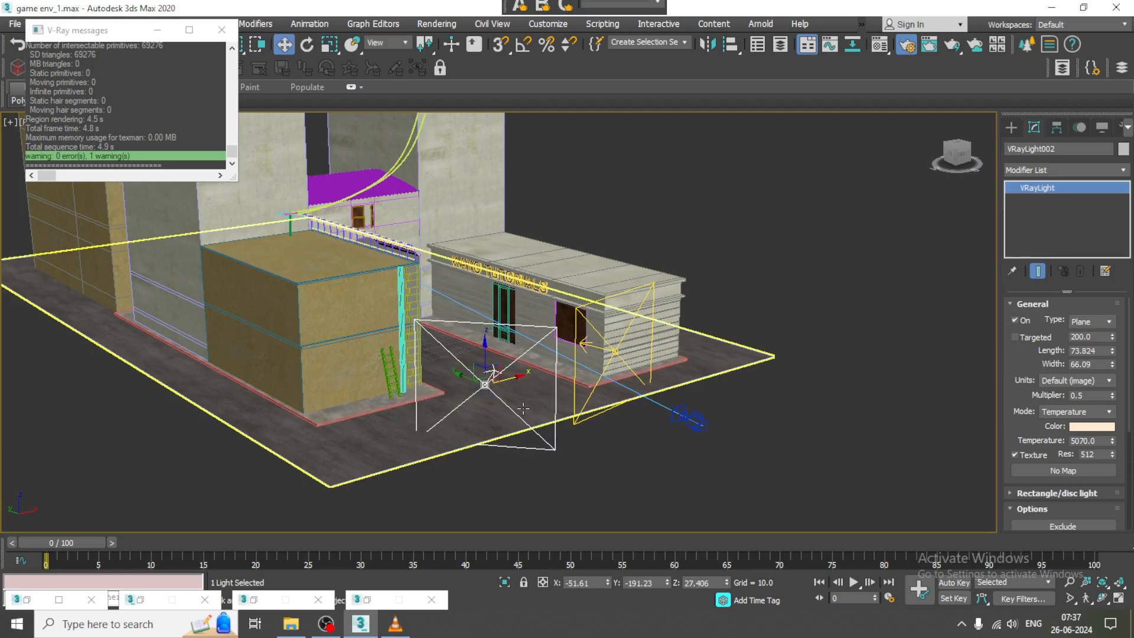
key("r")
left_click_drag(482, 383, 496, 410)
key("w")
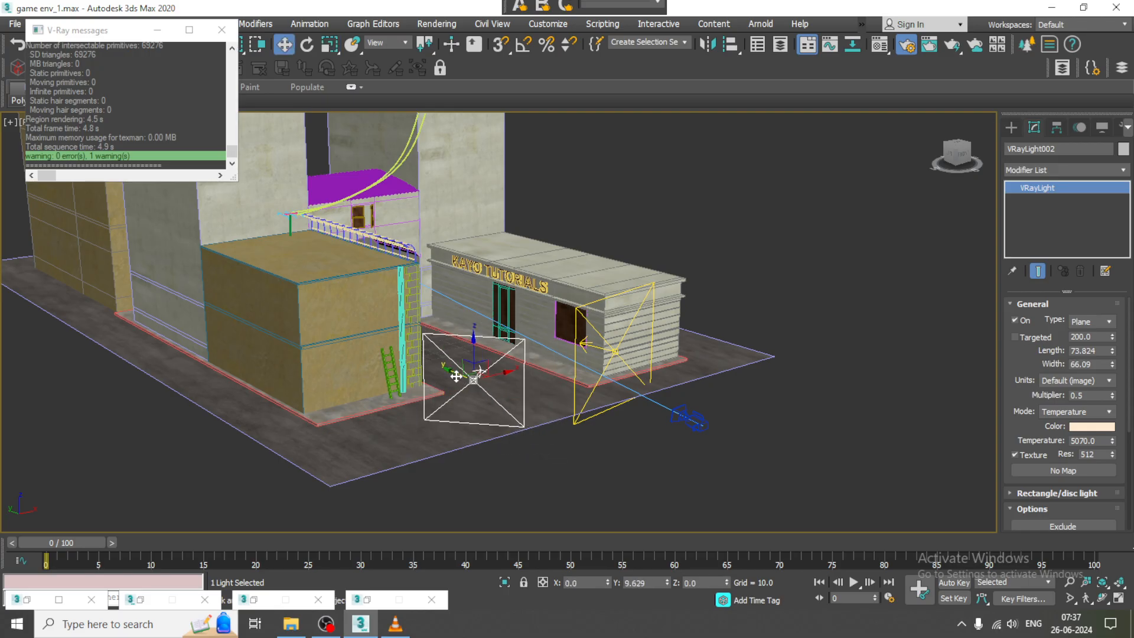
Move the duplicated plane light to about Y -168.45 and set its multiplier to 0.3 and temperature to 5830.5.
mouse_move(468, 375)
middle_mouse_down("alt")
mouse_move(496, 319)
mouse_move(506, 380)
mouse_move(452, 372)
middle_mouse_up("alt")
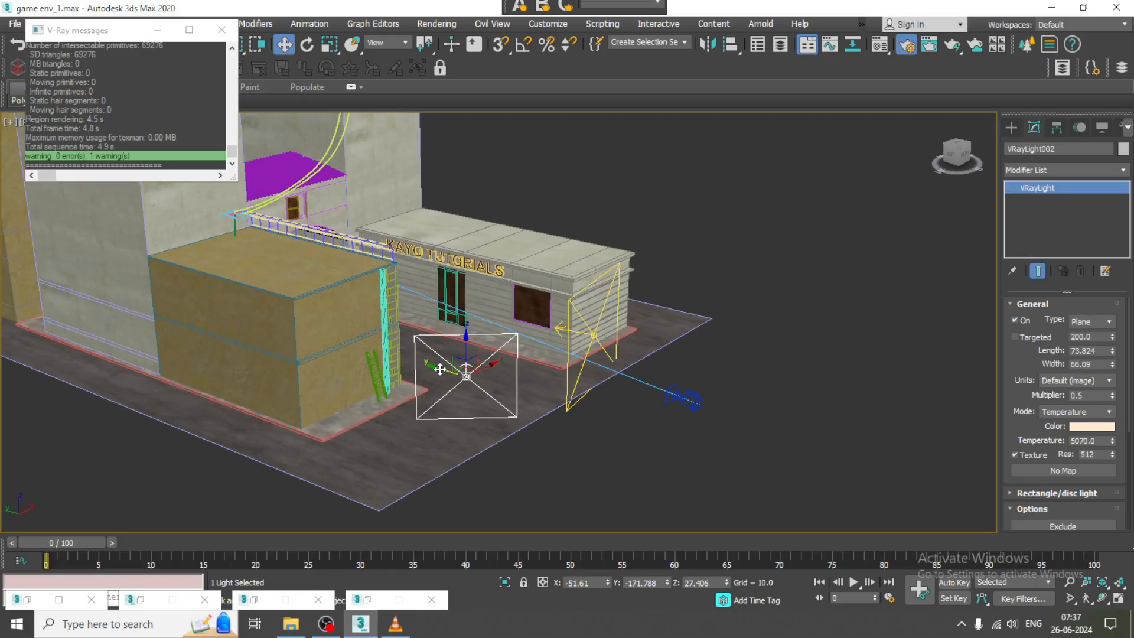
left_click_drag(440, 369, 435, 367)
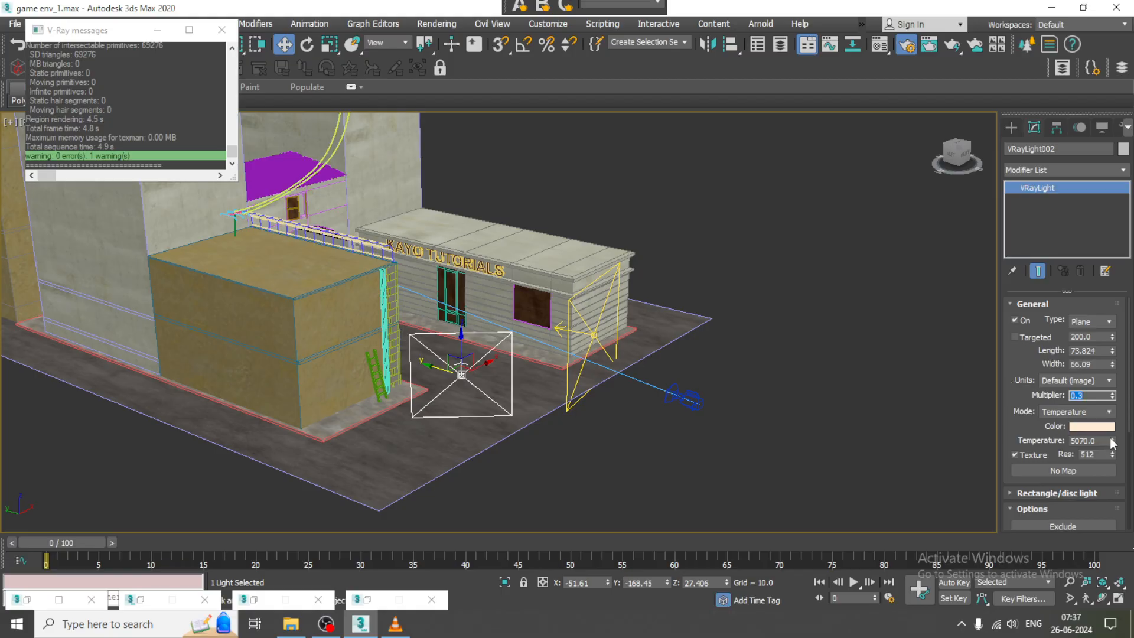
left_click_drag(1112, 444, 1117, 418)
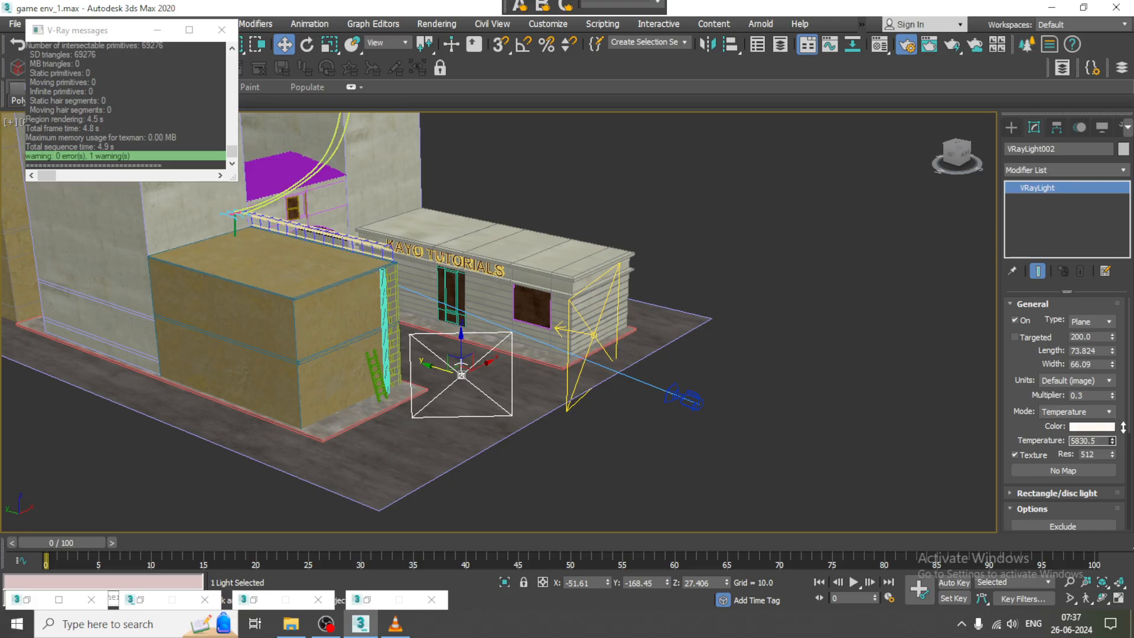
Render the camera view to check the effect of the second plane light.
key("alt+w")
left_click(771, 336)
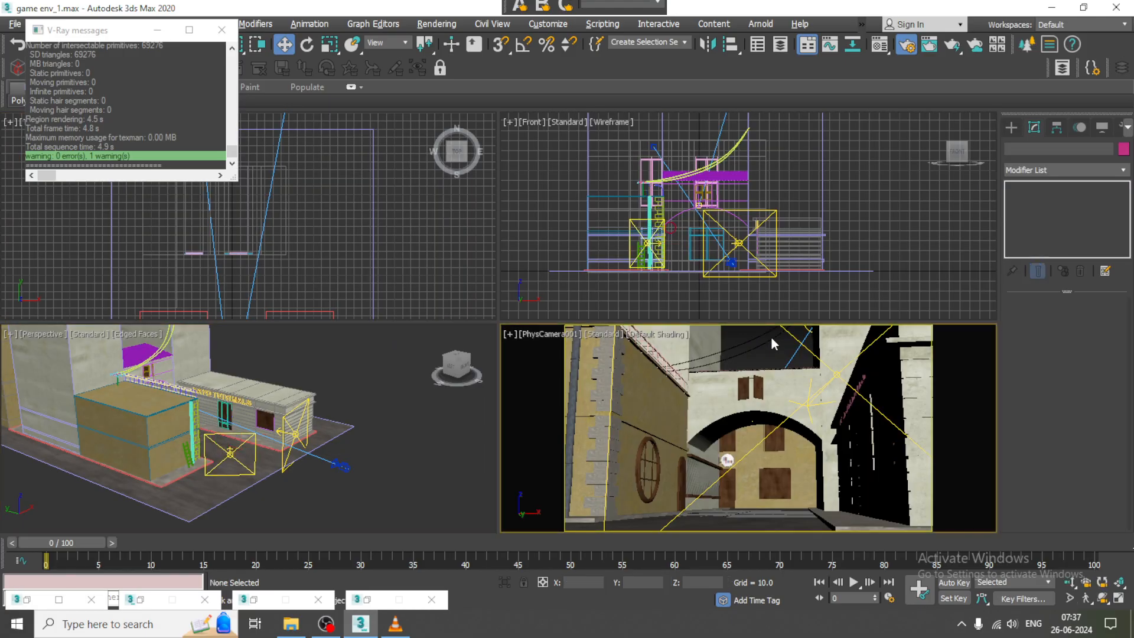
key("alt+w")
key("shift+q")
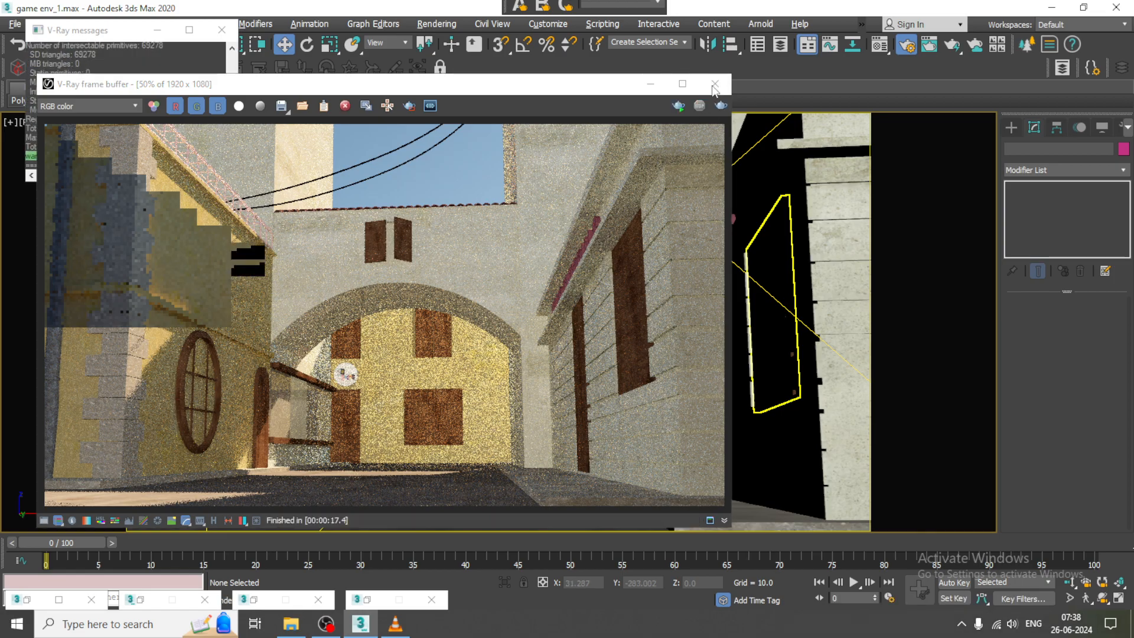
left_click(715, 84)
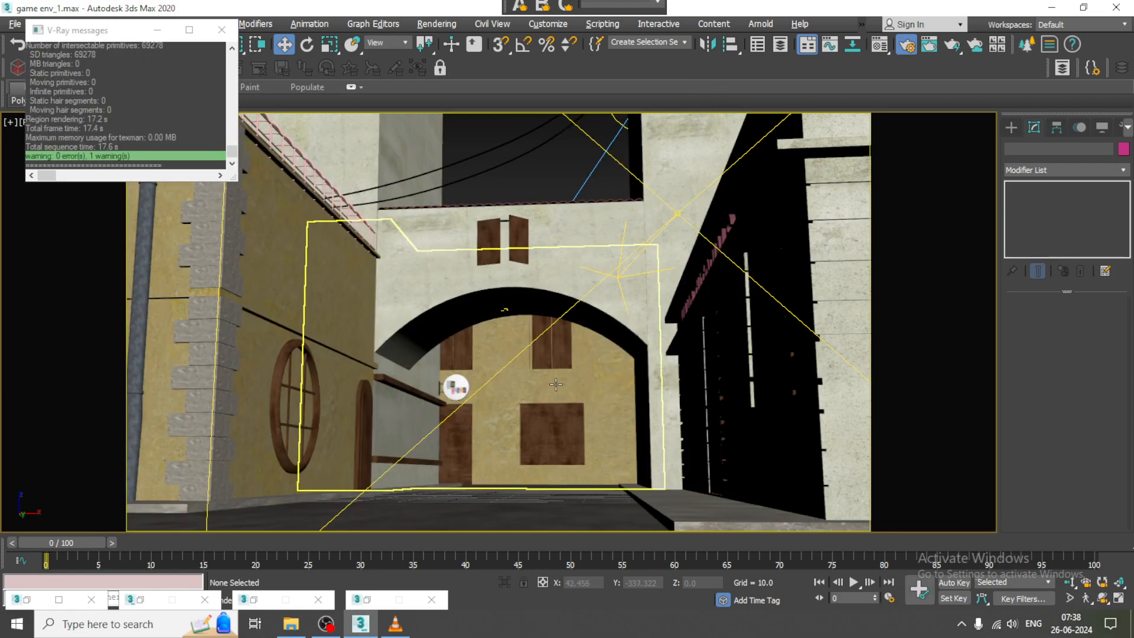
Delete the duplicated plane light in front of the yellow building.
key("alt+w")
left_click(231, 453)
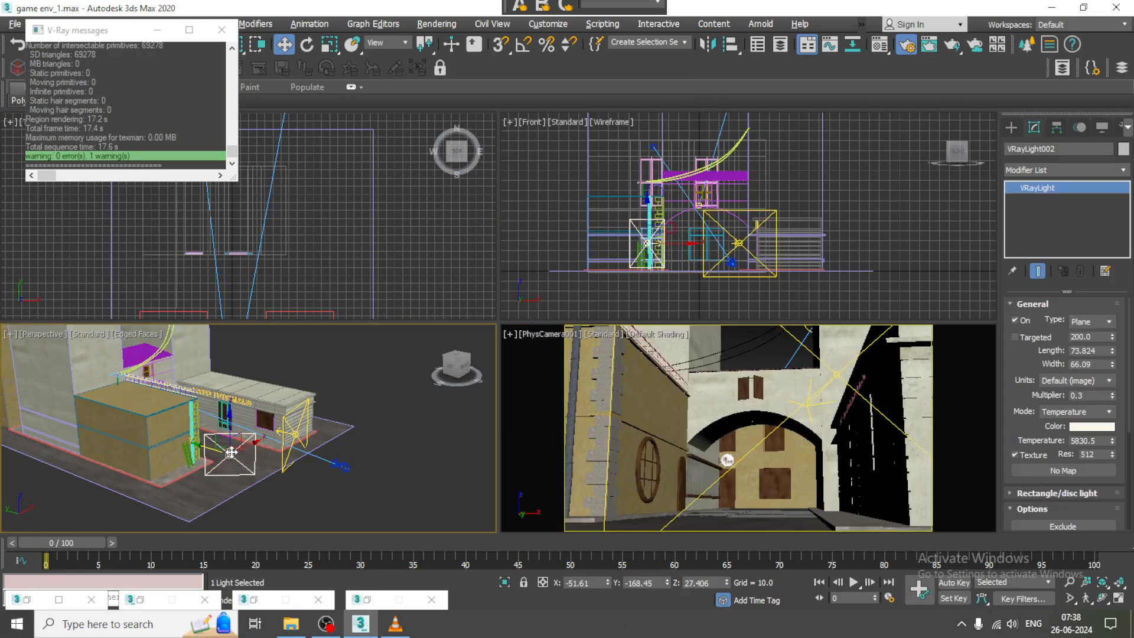
left_click(635, 450)
Test render the camera view with only the original plane light and return to the four-view layout.
left_click(753, 357)
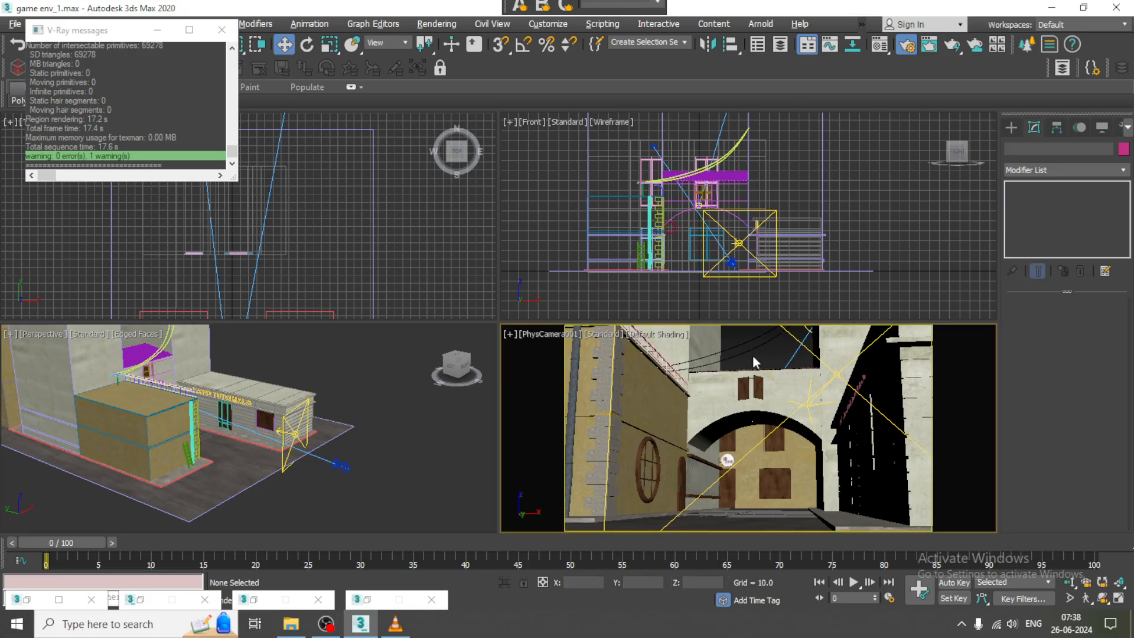
key("alt+w")
key("shift+q")
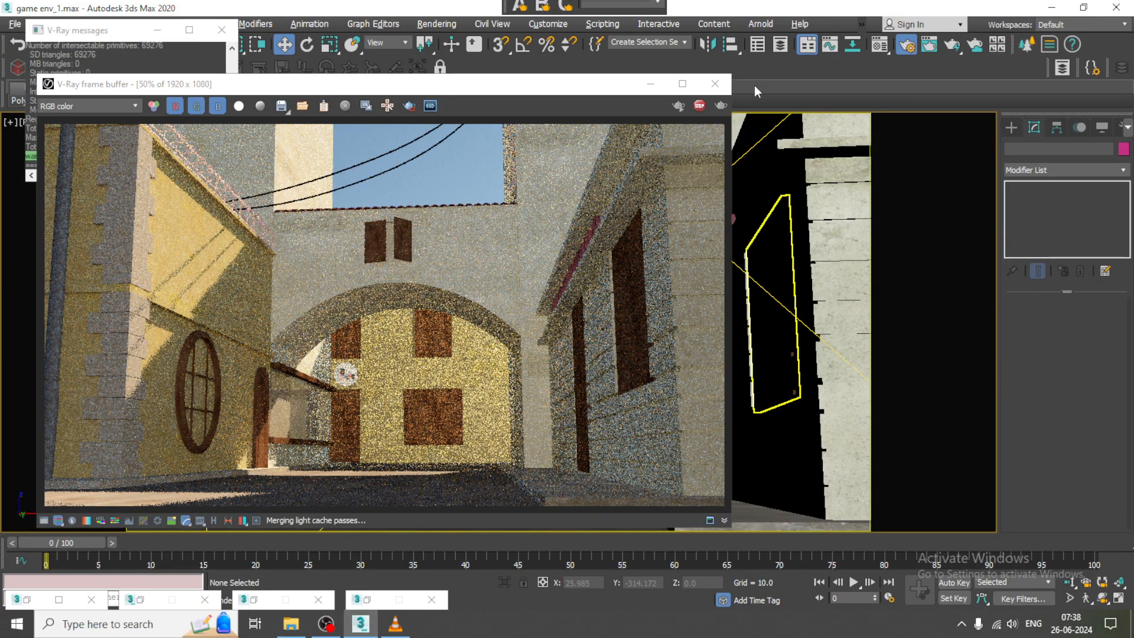
left_click(714, 83)
key("alt+w")
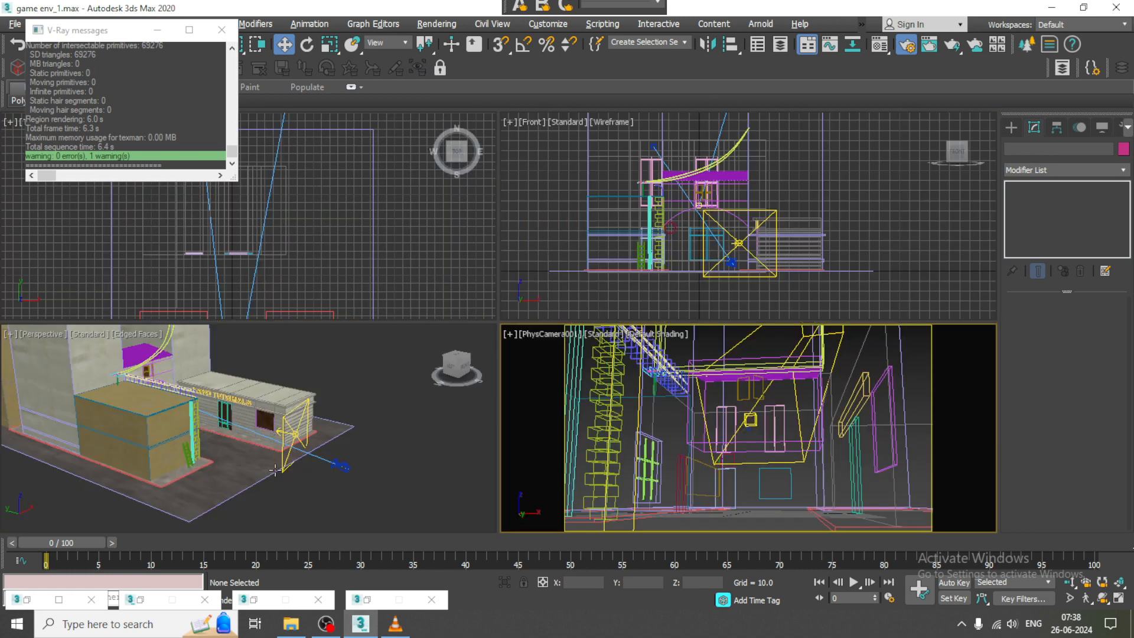
Select the VRaySun above the scene and set its turbidity to 2.0.
scroll(492, 521, "down", 5)
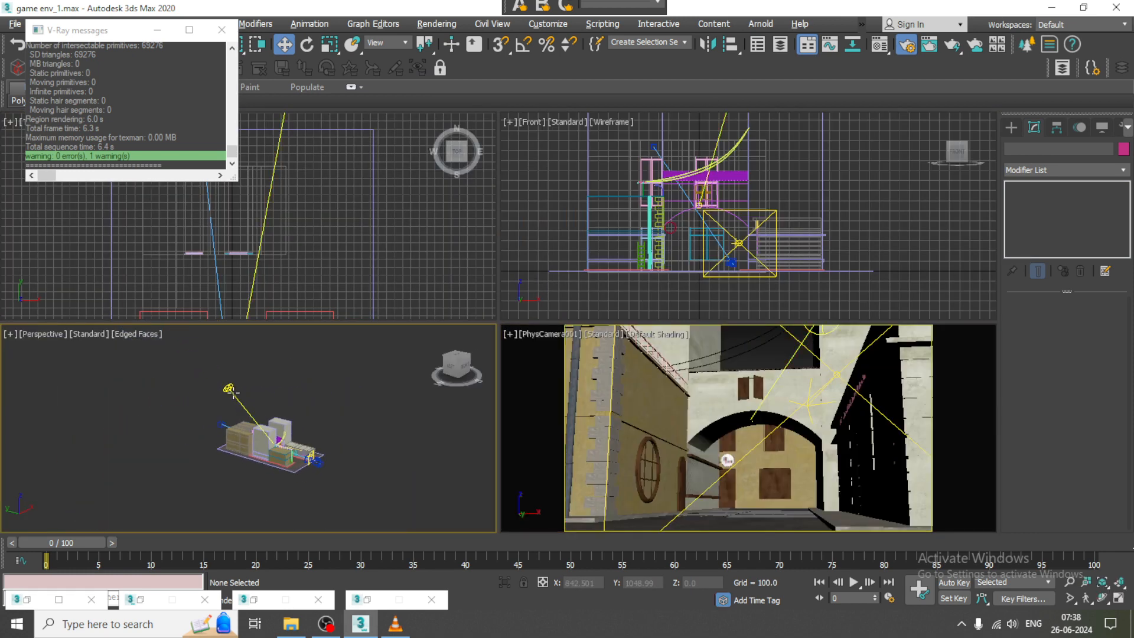
left_click(230, 388)
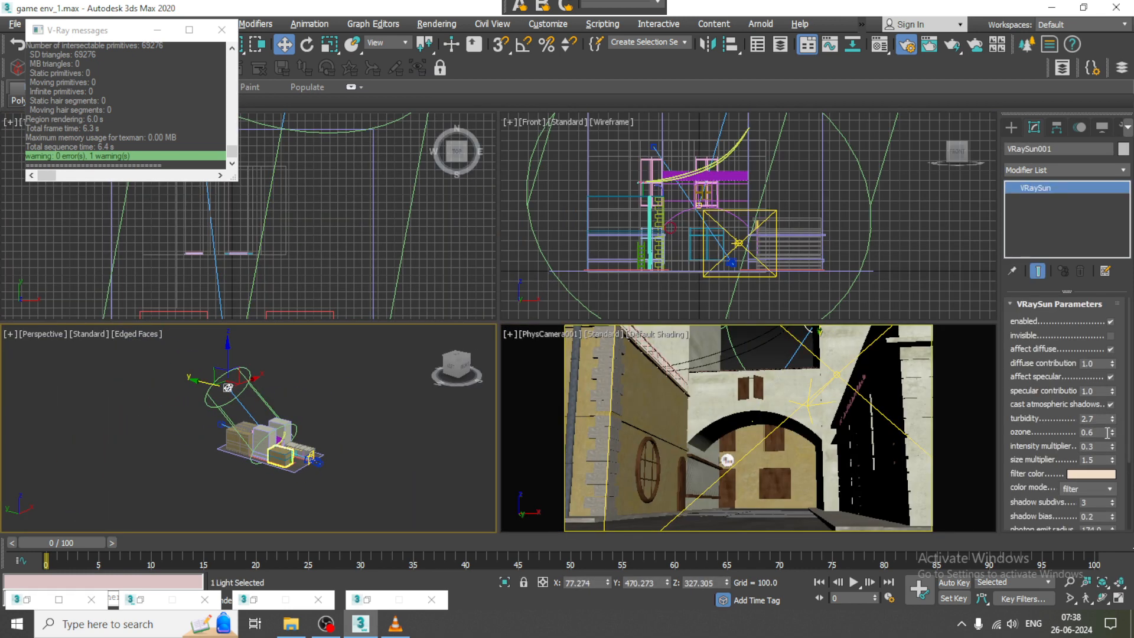
double_click(1087, 418)
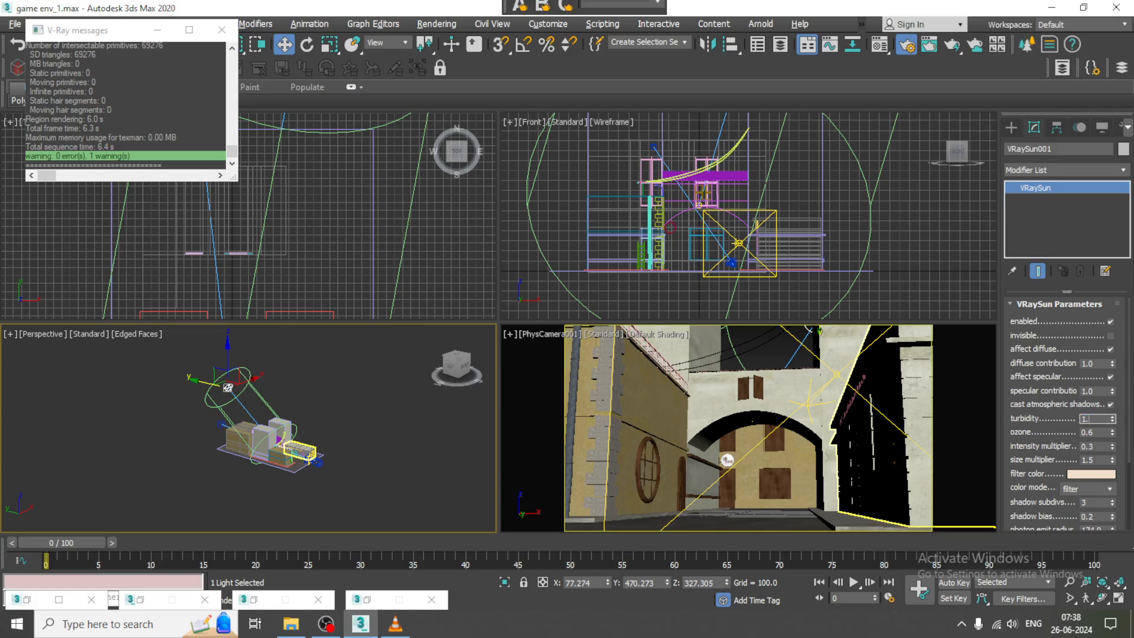
key("Return")
Test render the maximized camera view to check the new sun turbidity, and return to the four-view layout.
left_click(769, 380)
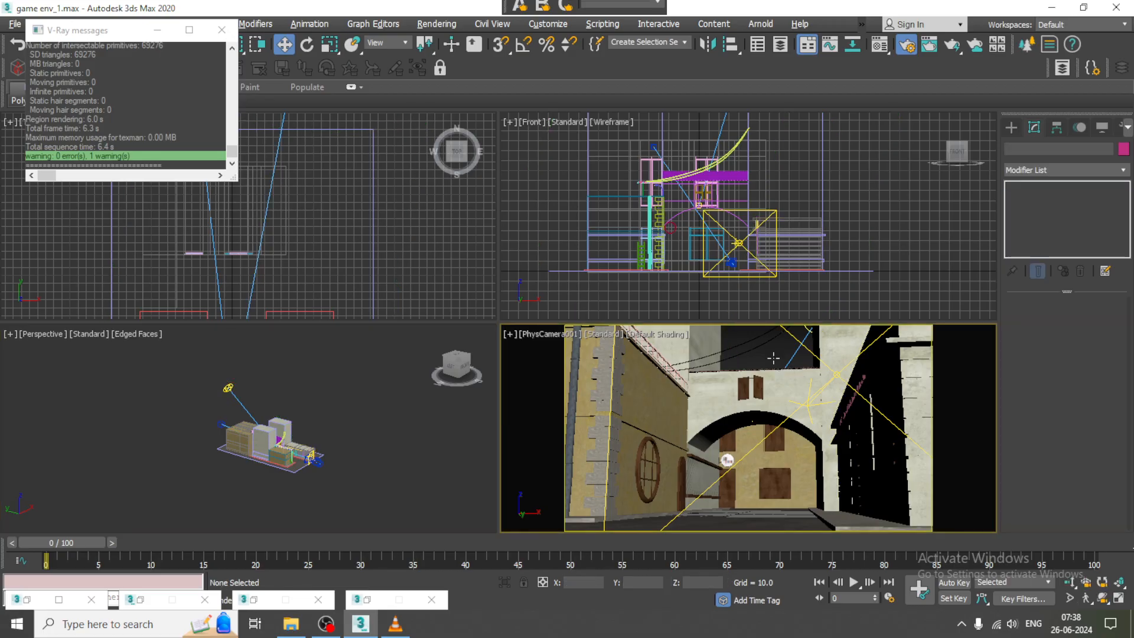
key("alt+w")
key("shift+q")
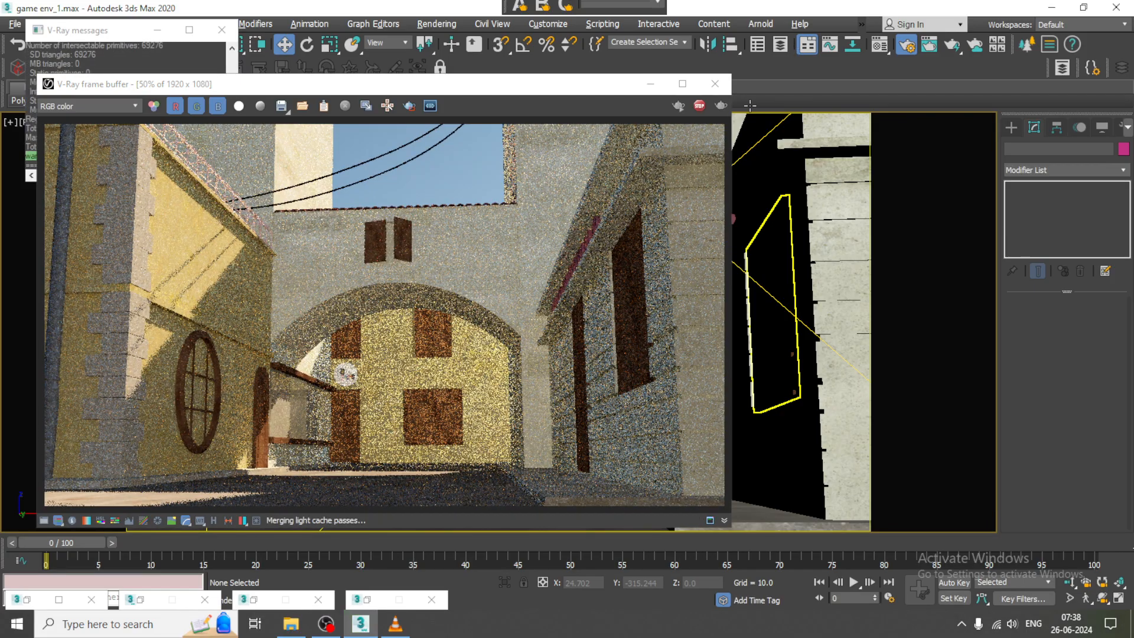
left_click(711, 84)
key("alt+w")
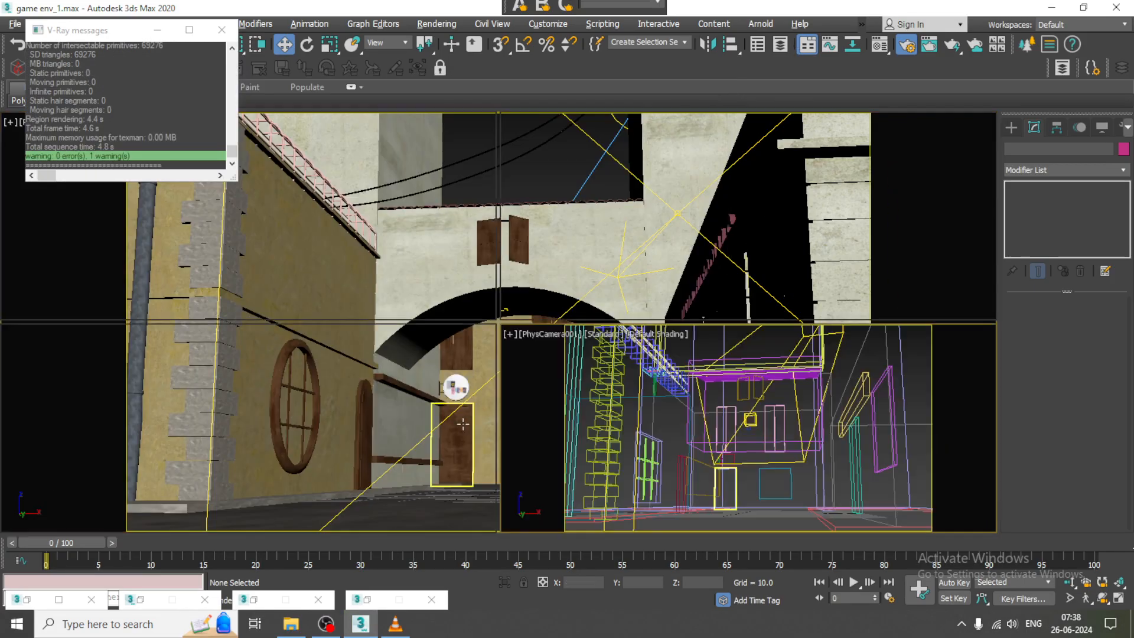
Set the VRaySun's ozone value to 1.0.
left_click(227, 388)
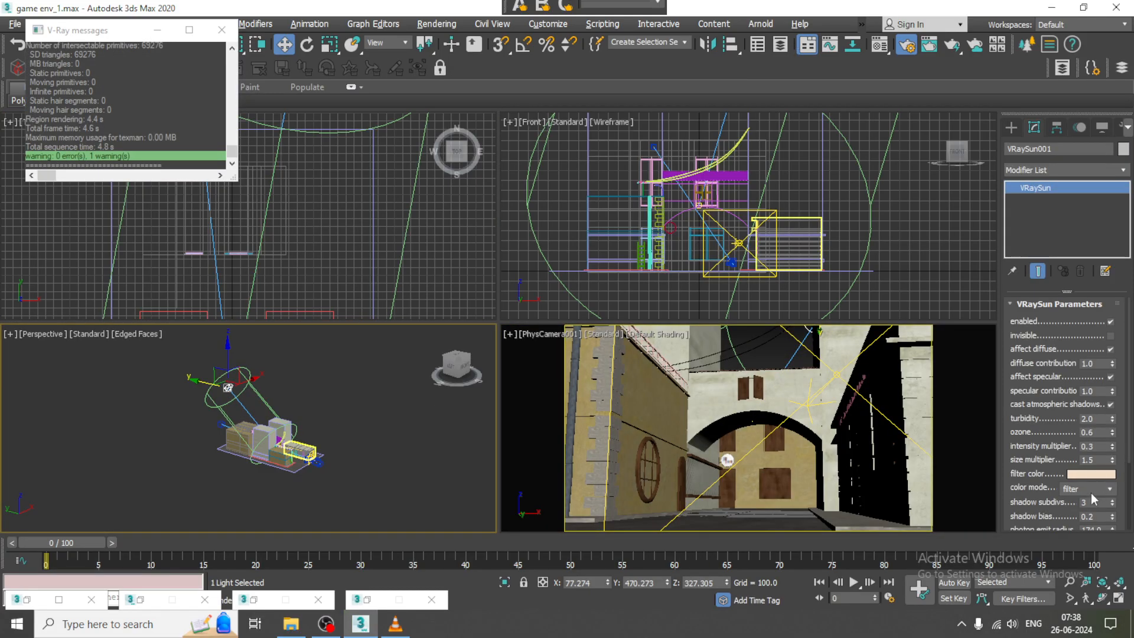
left_click(1089, 432)
type("1")
key("Return")
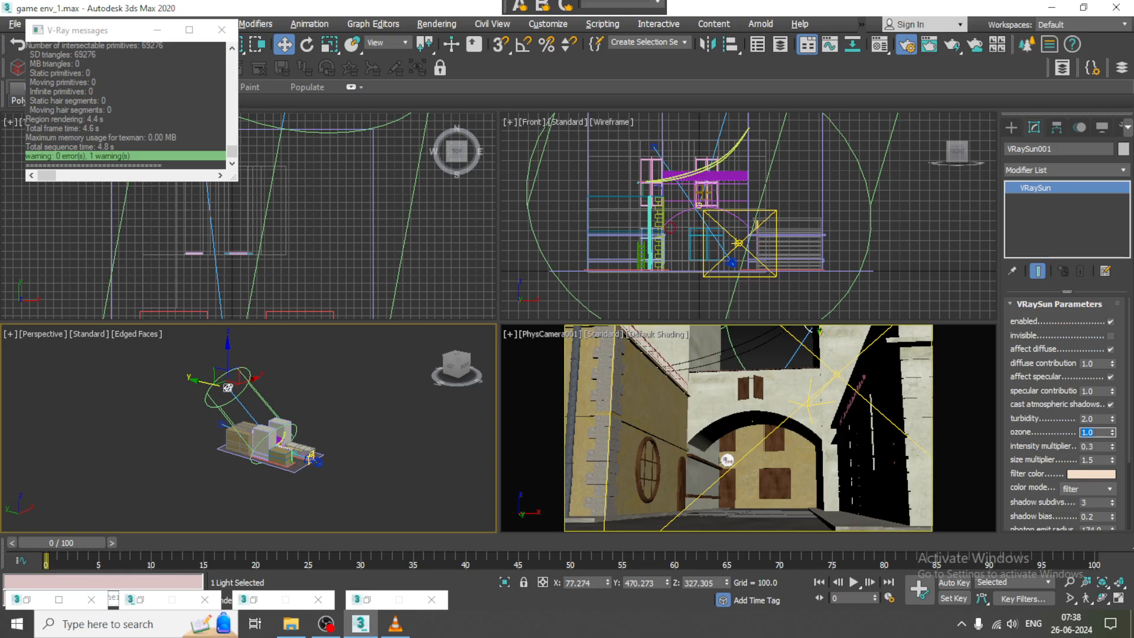
Render the maximized camera view to check the effect of the sun's ozone setting, and close the frame buffer.
left_click(772, 354)
key("alt+w")
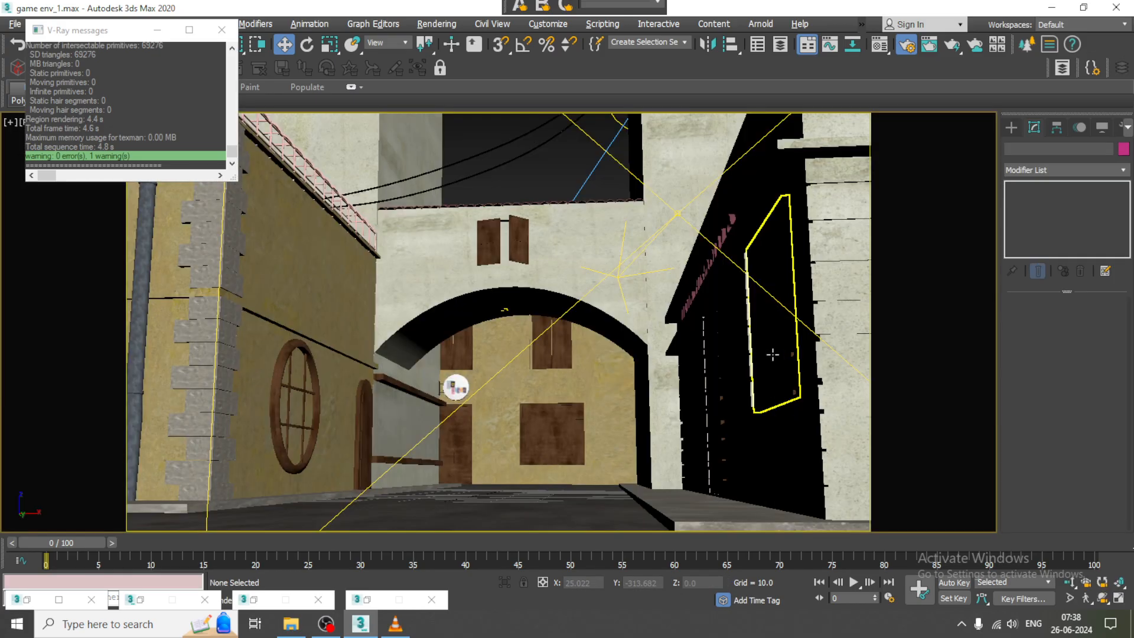
key("shift+q")
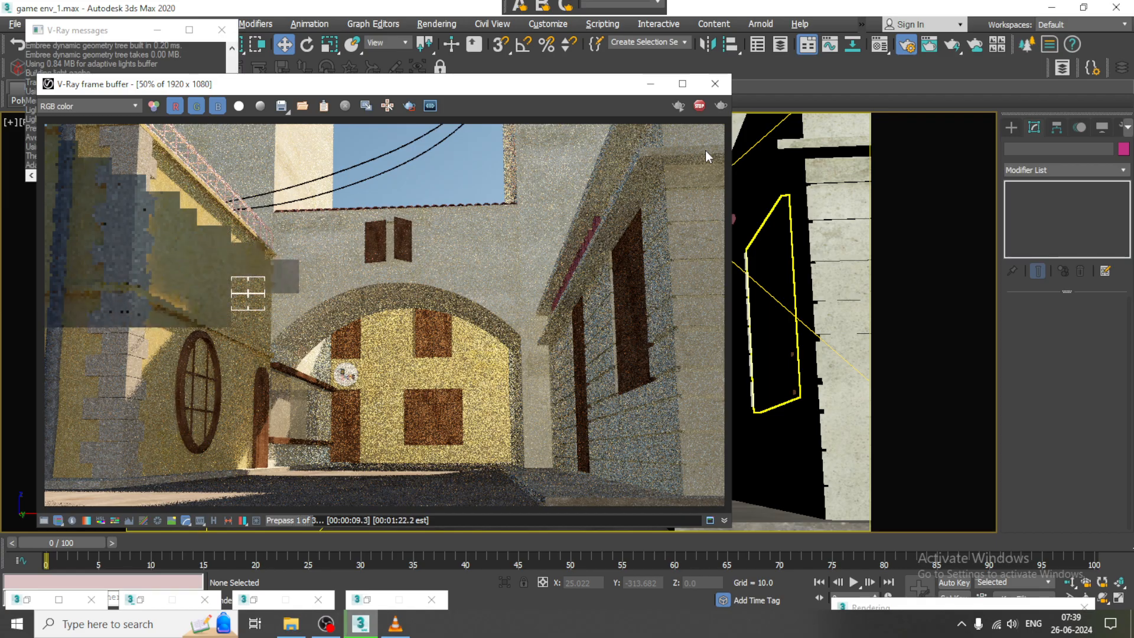
left_click(714, 84)
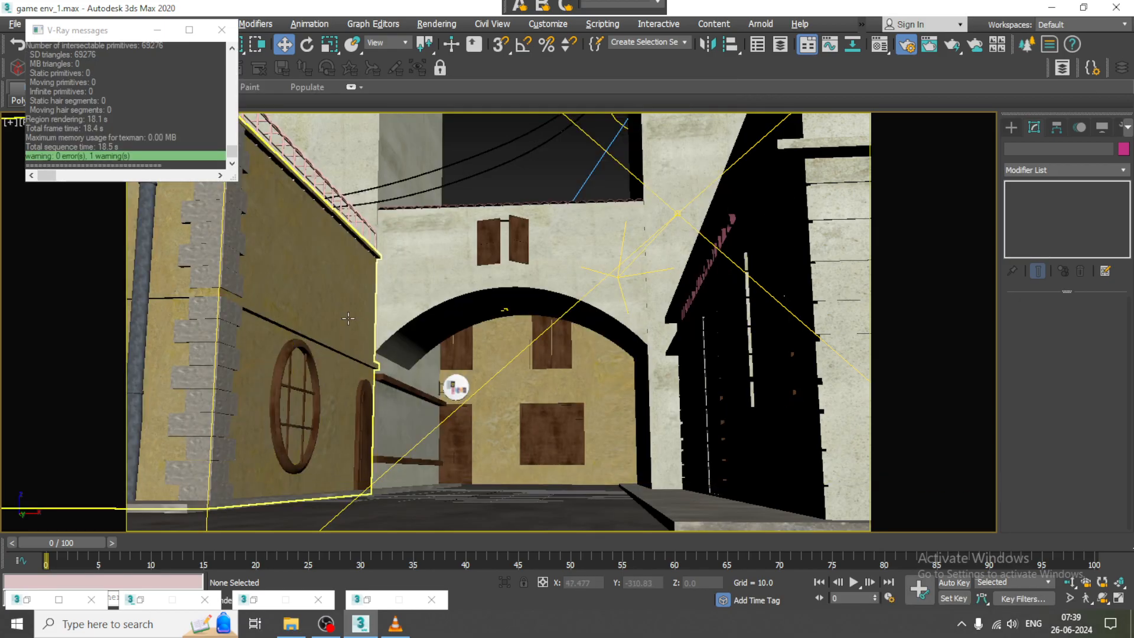
Create an AutoGrid cylinder as a thin disc inside the yellow building's round window frame, radius about 13.9 and height about 0.29.
left_click(337, 300)
key("alt+w")
middle_click_drag(377, 447, 285, 474, "alt")
key("alt+w")
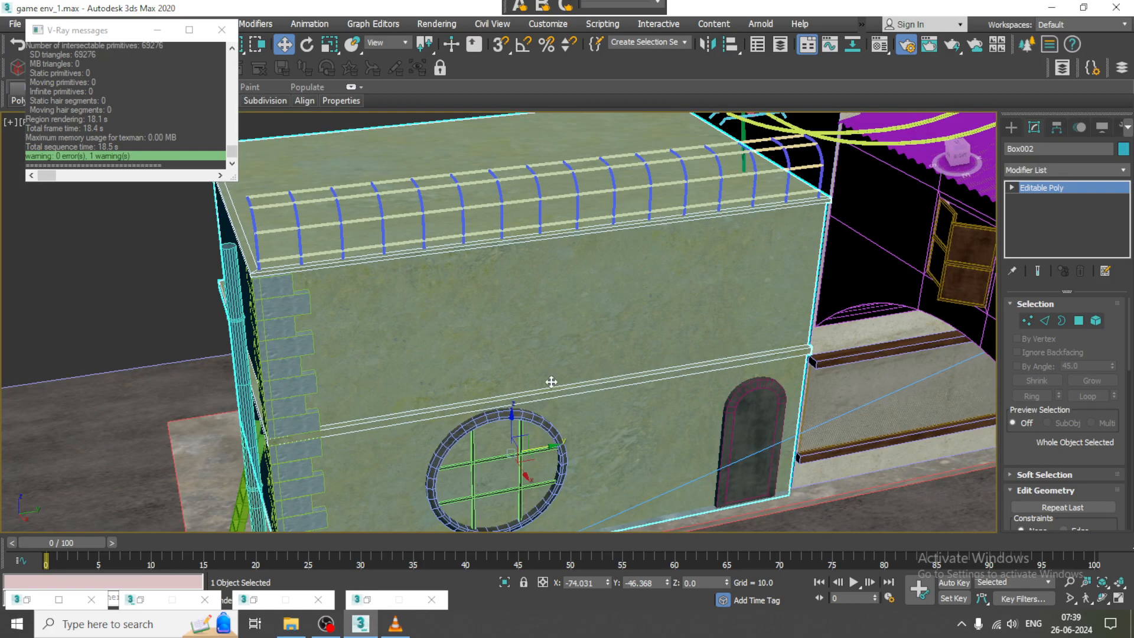
middle_click_drag(549, 382, 513, 346, "alt")
scroll(573, 416, "up", 3)
scroll(573, 417, "up", 3)
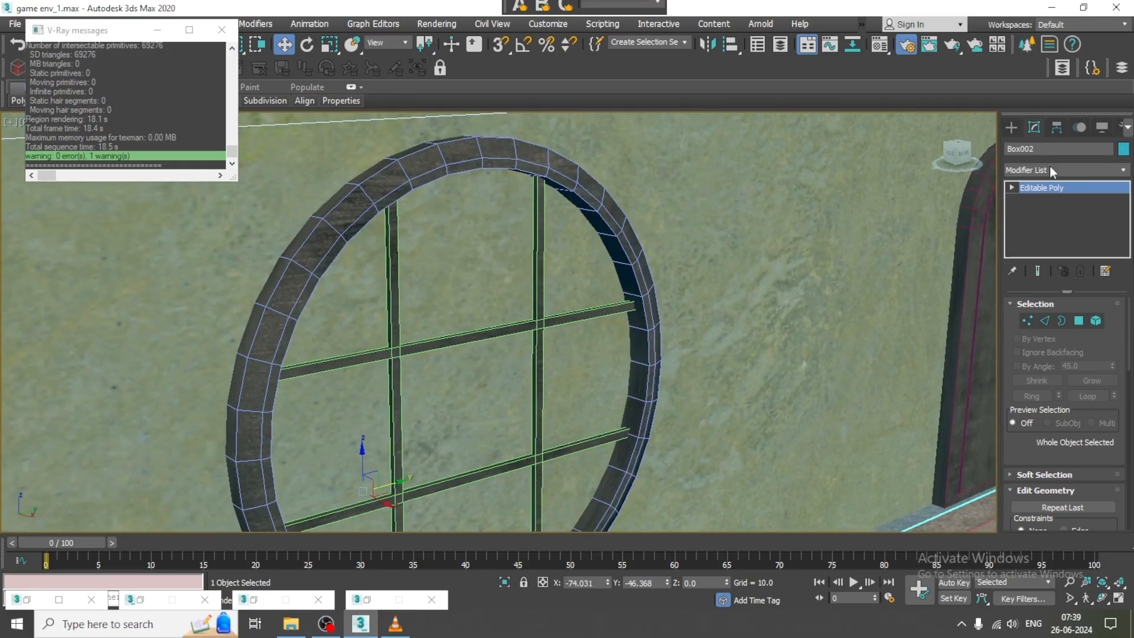
left_click(1011, 127)
left_click(1011, 148)
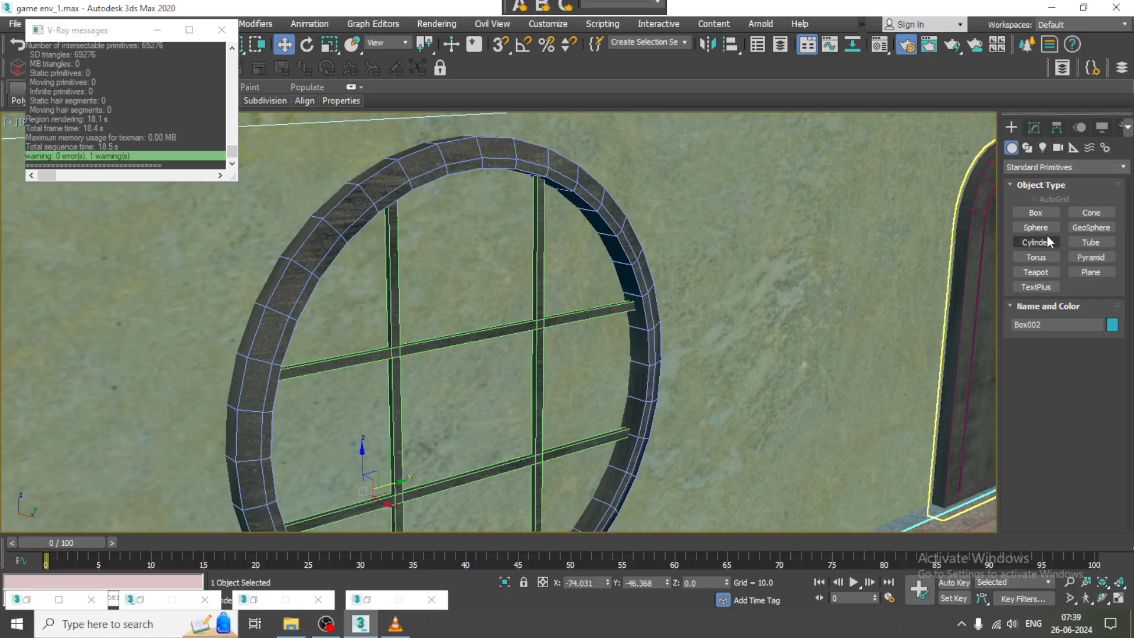
left_click(1035, 242)
middle_click_drag(449, 378, 455, 342, "alt")
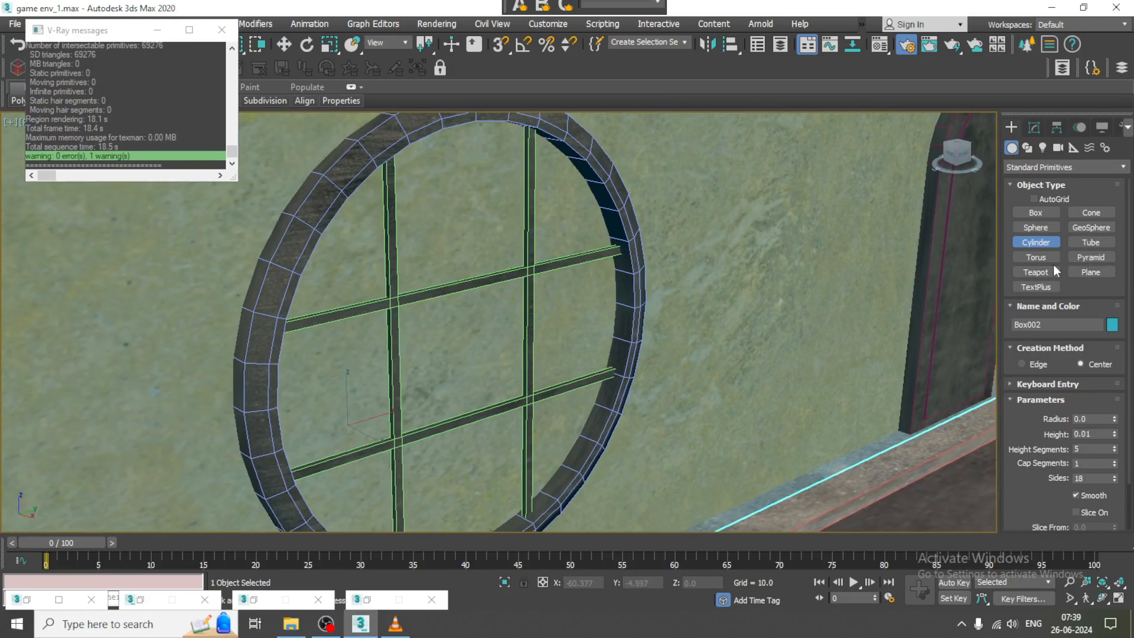
left_click(1037, 200)
left_click_drag(472, 349, 568, 473)
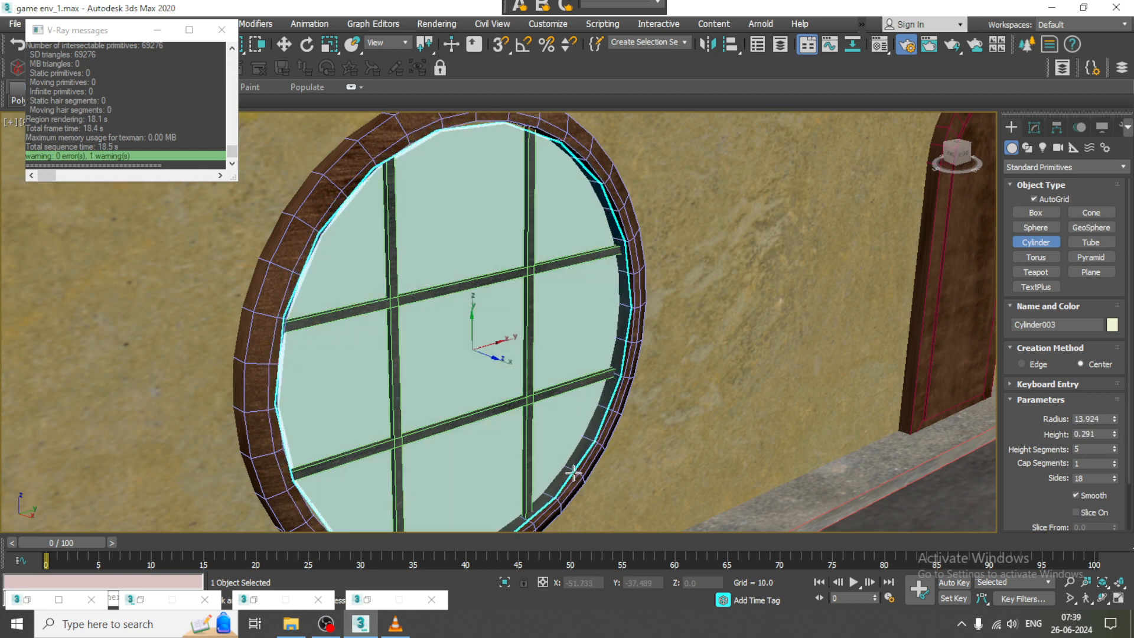
left_click(572, 473)
middle_click_drag(581, 450, 529, 447, "alt")
key("w")
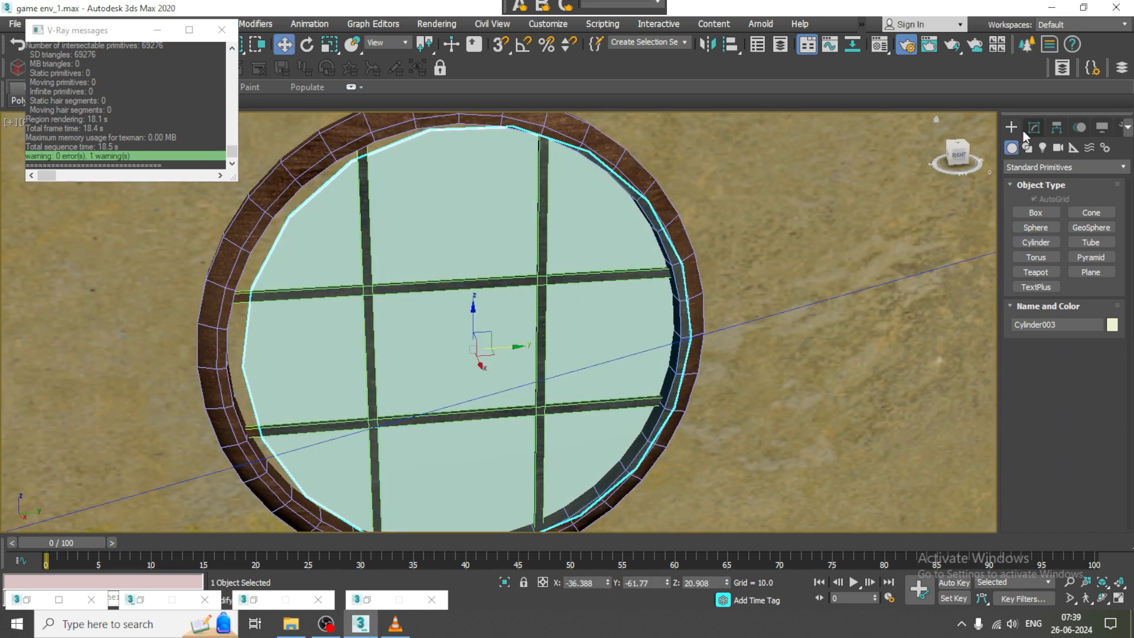
Enlarge the window disc's radius to 14.342, center it in the frame at about Y -62.644, and give it 31 sides.
left_click(1033, 128)
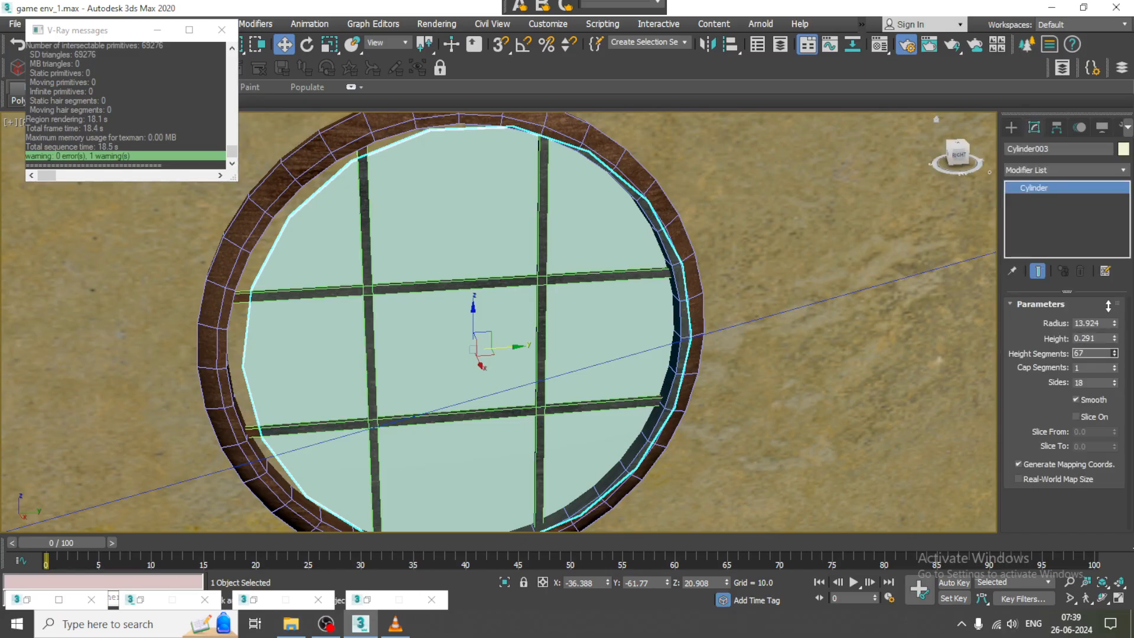
middle_click_drag(579, 316, 570, 317, "alt")
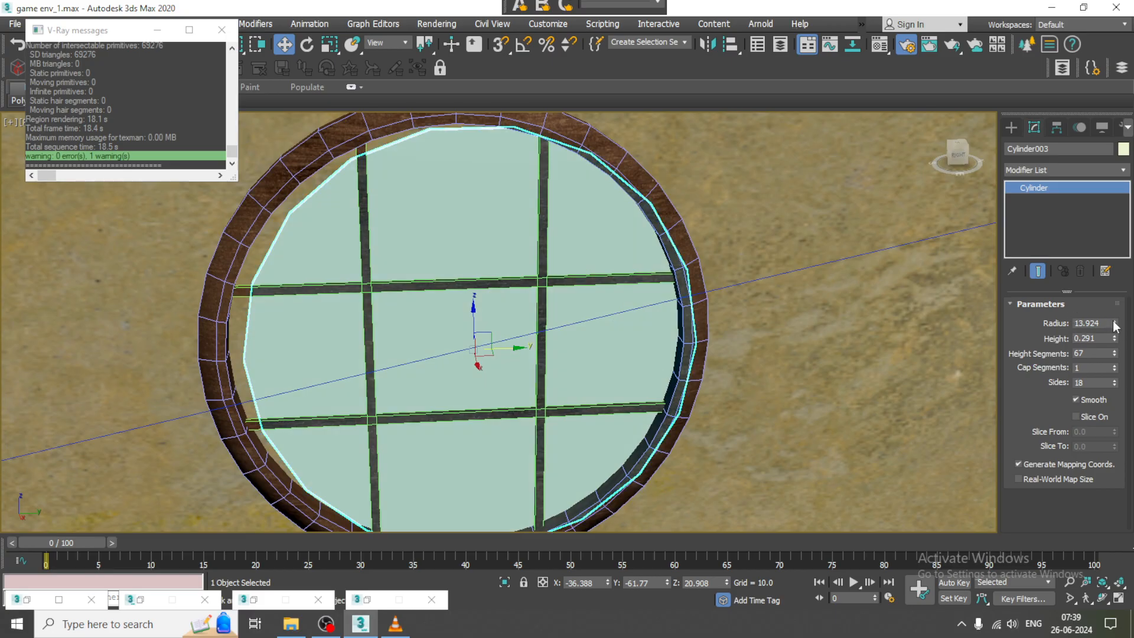
left_click_drag(1115, 325, 1115, 315)
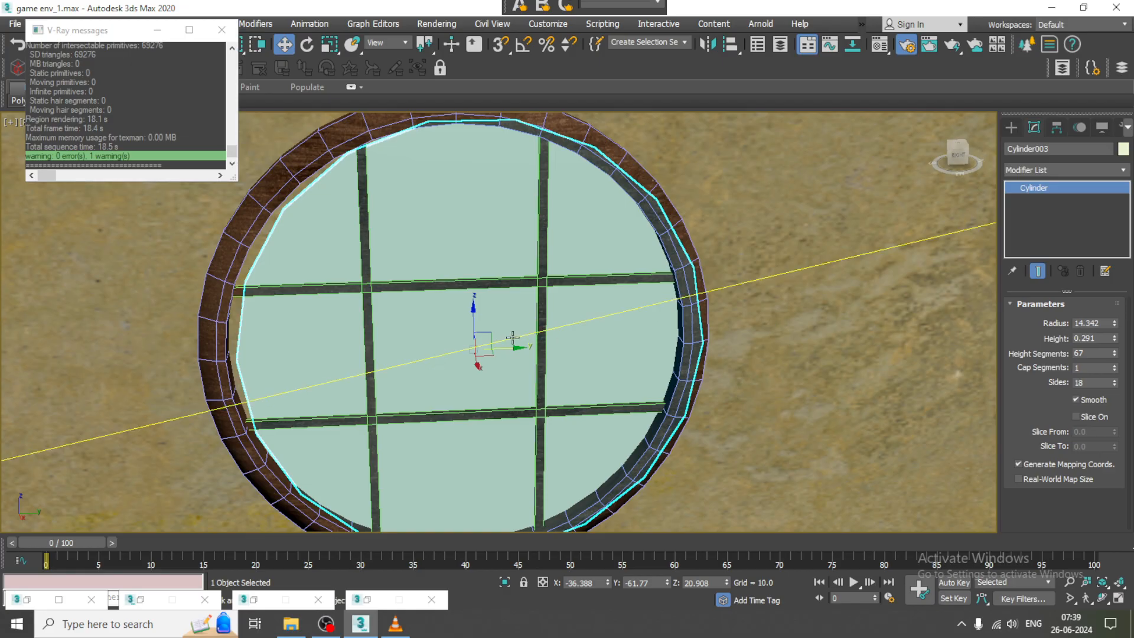
left_click_drag(512, 338, 499, 349)
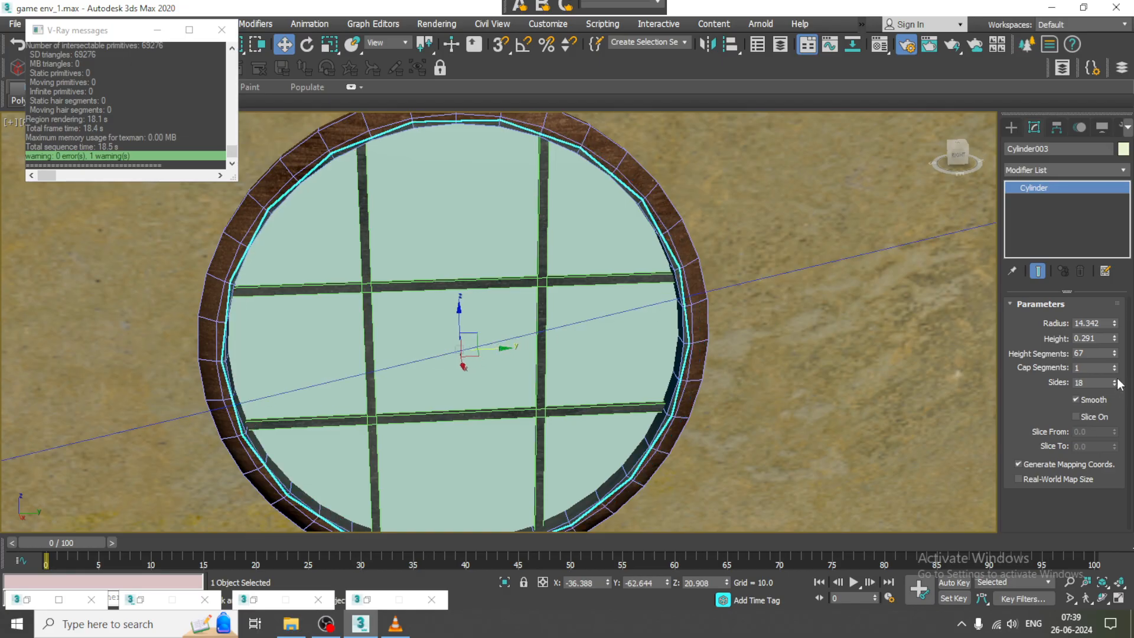
left_click_drag(1115, 381, 1109, 369)
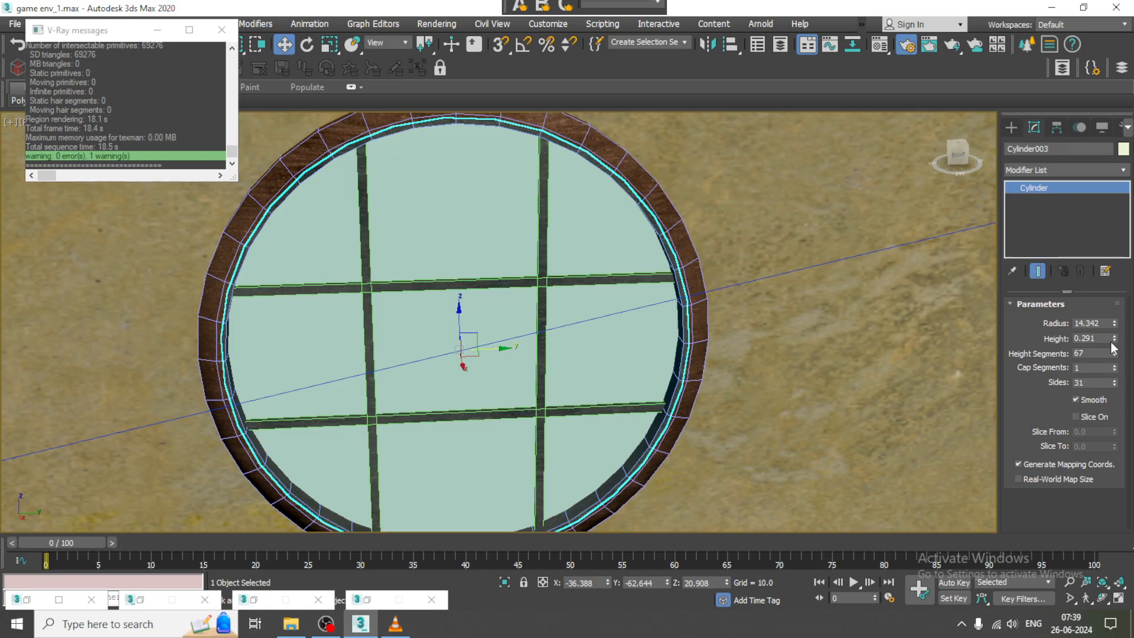
Reduce the window disc to 1 height segment and a height of 0.031, keeping it seated inside the round frame.
key("p")
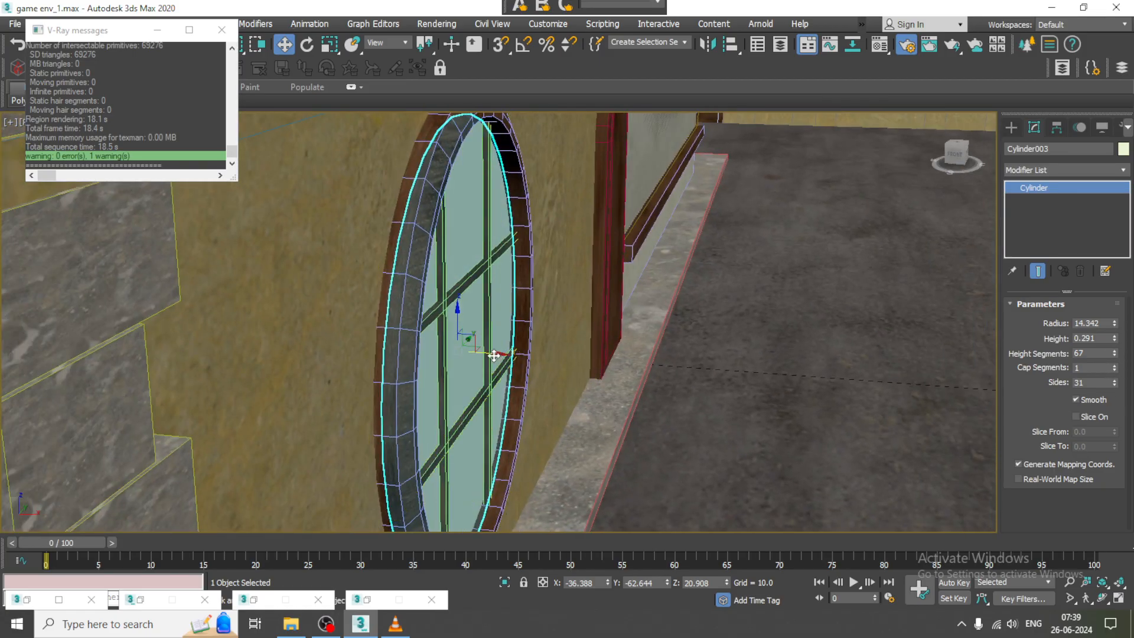
left_click_drag(494, 355, 625, 363)
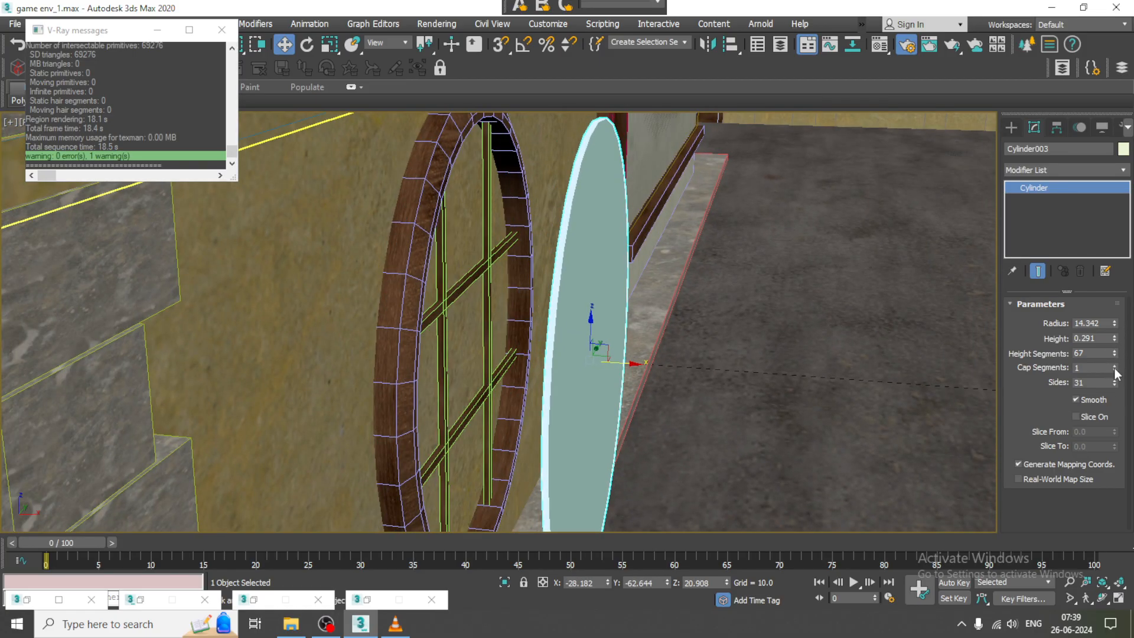
left_click_drag(1118, 382, 13, 457)
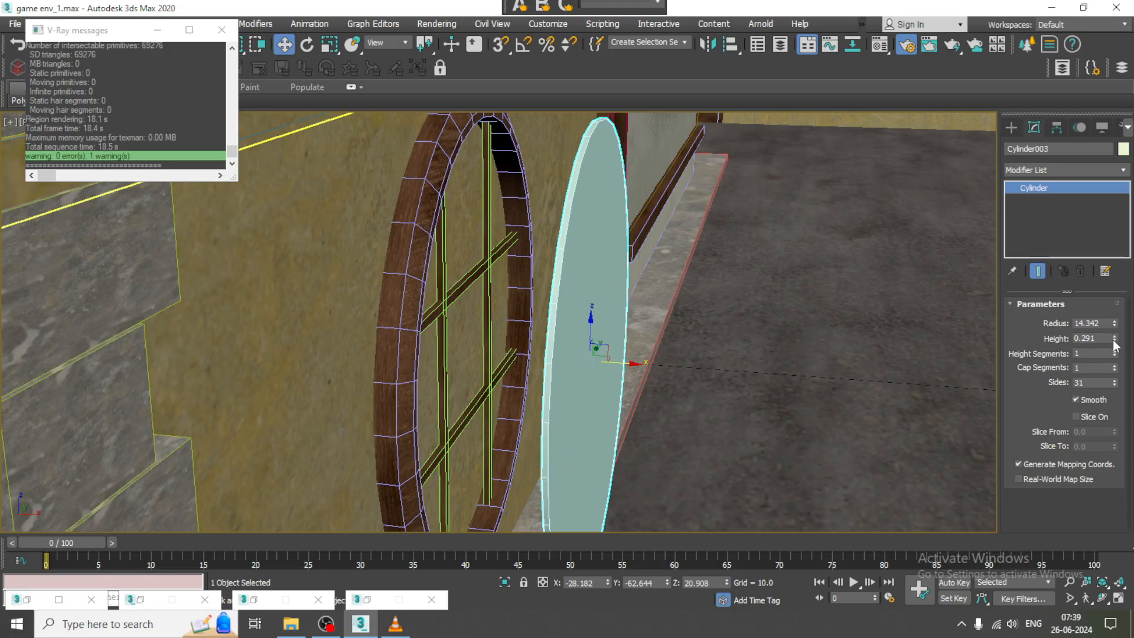
left_click_drag(1115, 346, 42, 335)
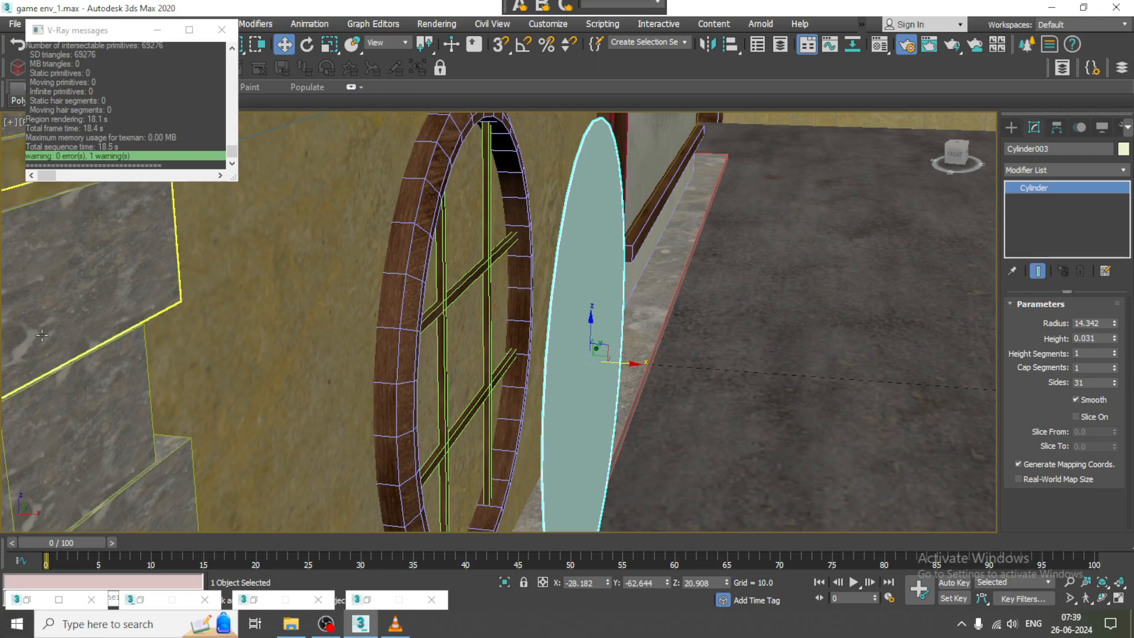
left_click_drag(617, 361, 493, 356)
middle_click_drag(503, 353, 590, 329, "alt")
key("alt+q")
key("alt+q")
Switch to the Slate Material Editor and add a new VRayMtl below the existing material nodes.
key("m")
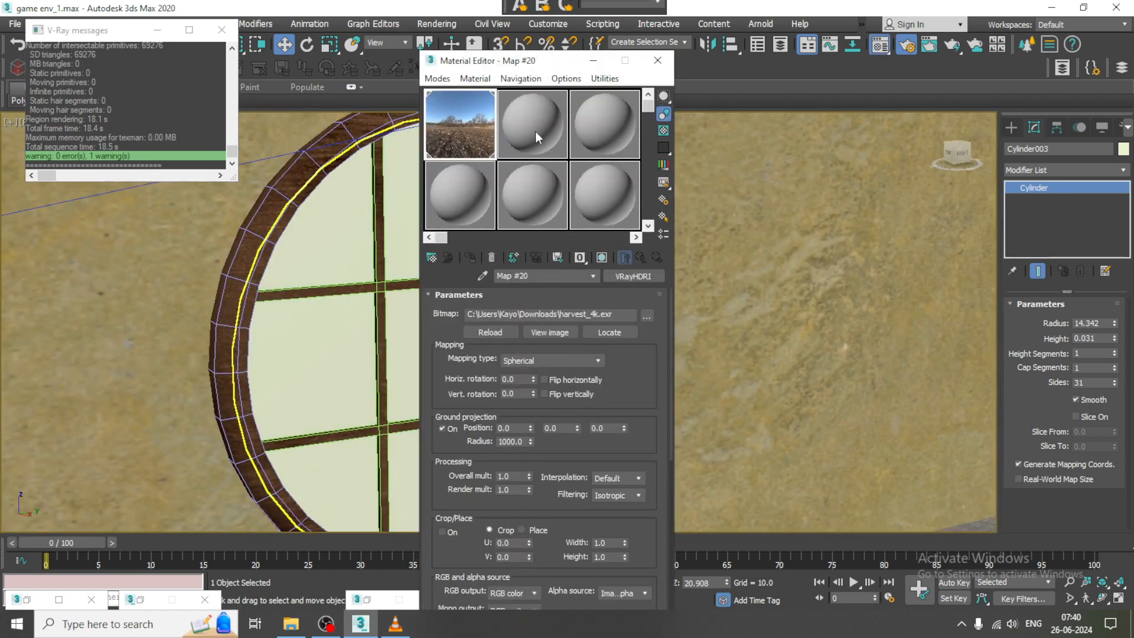
left_click(437, 78)
left_click(459, 116)
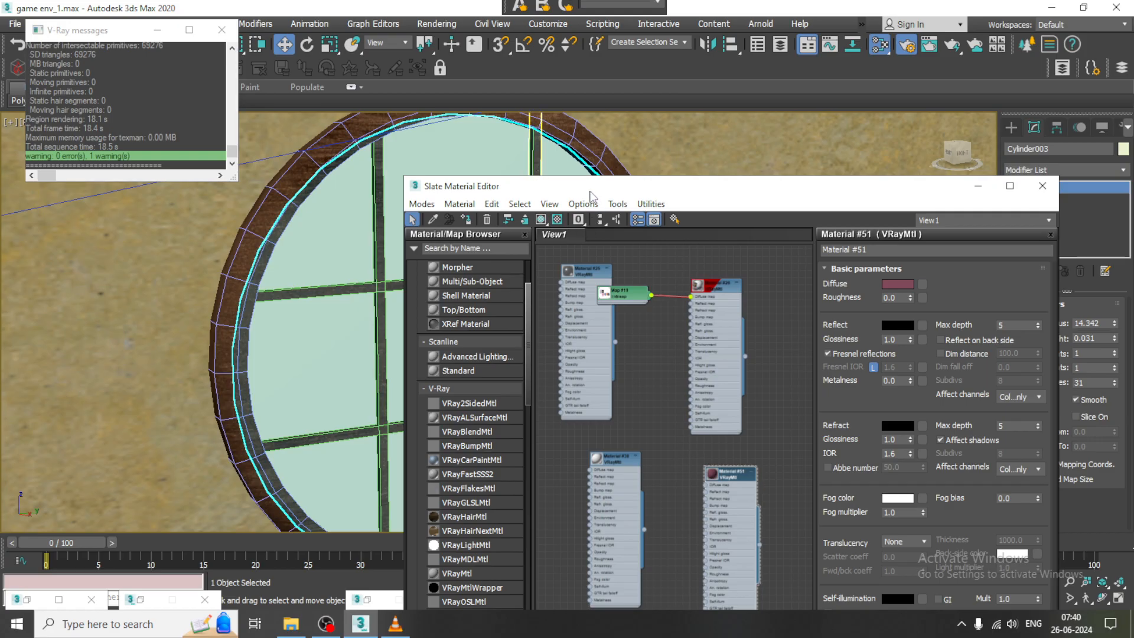
left_click_drag(590, 192, 527, 122)
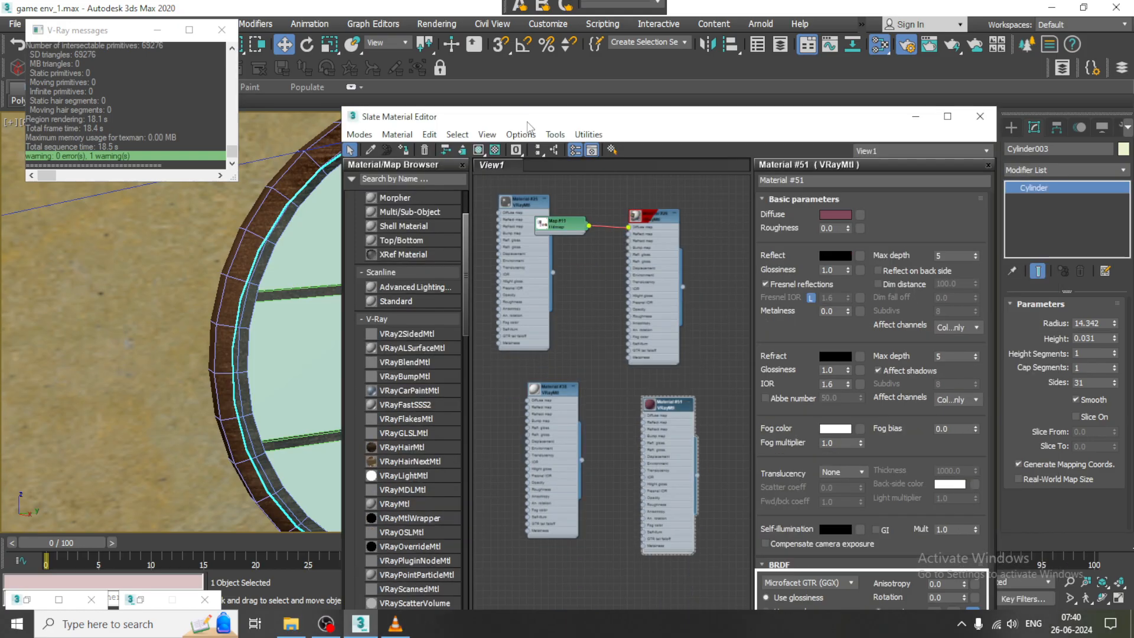
middle_click_drag(621, 495, 596, 318)
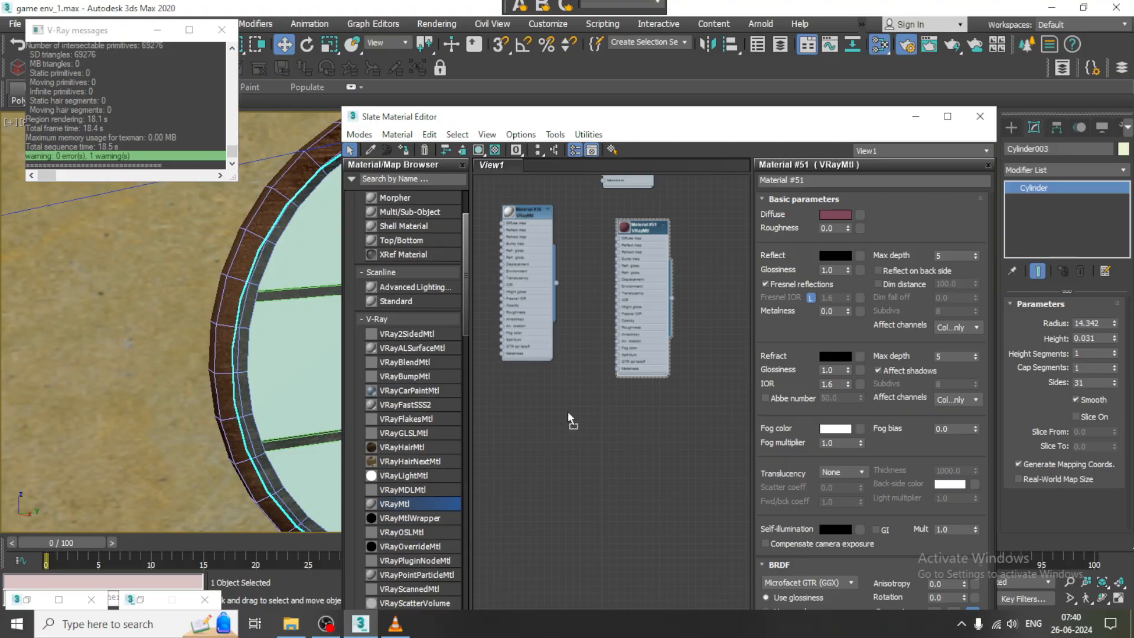
left_click_drag(568, 412, 568, 412)
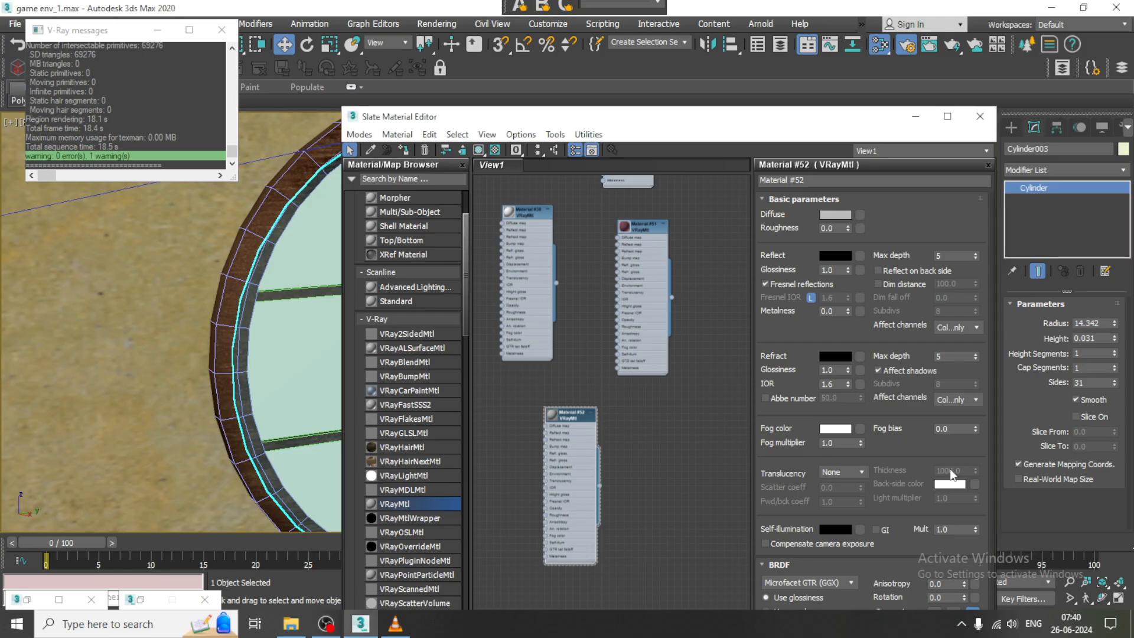
Set the new VRayMtl's refraction color to light grey with RGB values of 210.
left_click(835, 356)
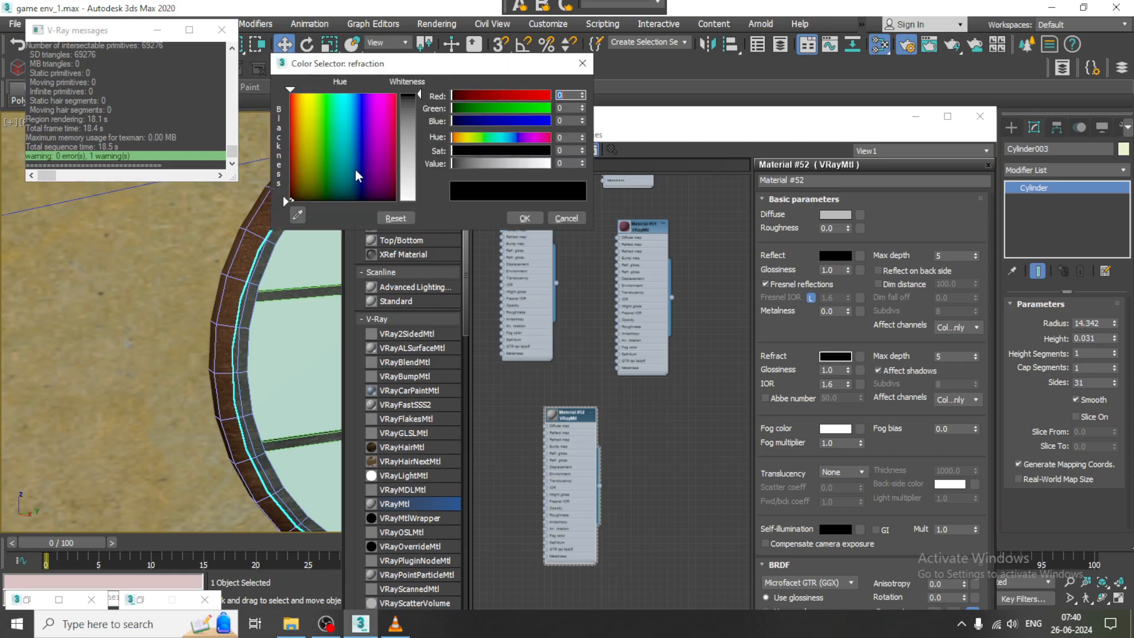
left_click_drag(413, 112, 413, 182)
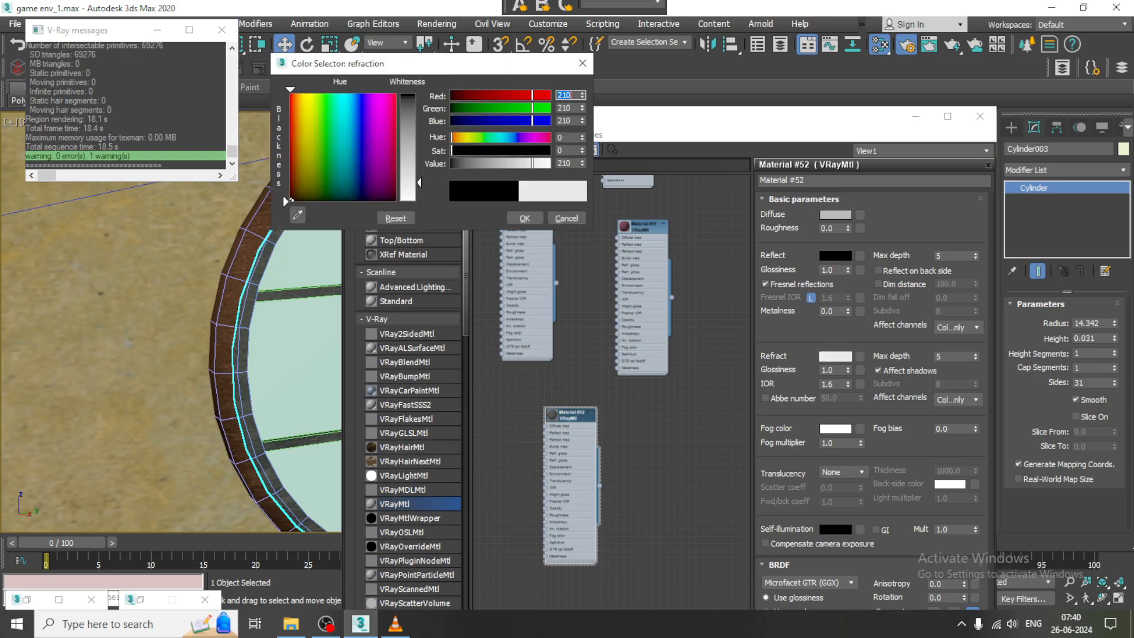
left_click(527, 218)
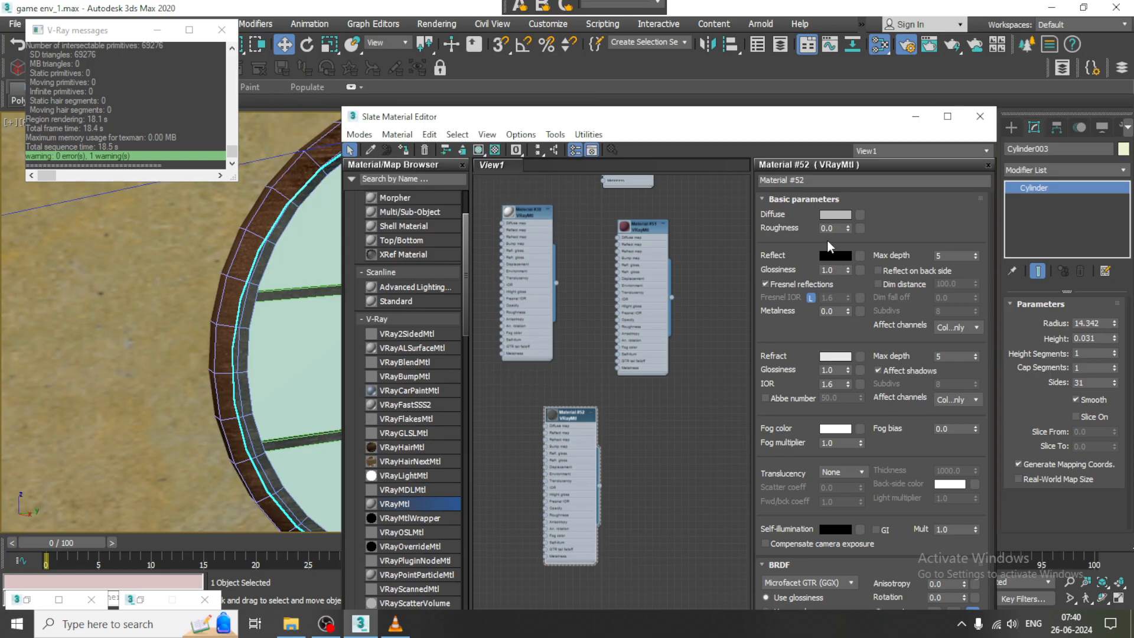
Set the new VRayMtl's reflection color to mid grey and assign the material to the round window's disc.
left_click(830, 258)
left_click_drag(418, 97, 419, 131)
left_click(523, 218)
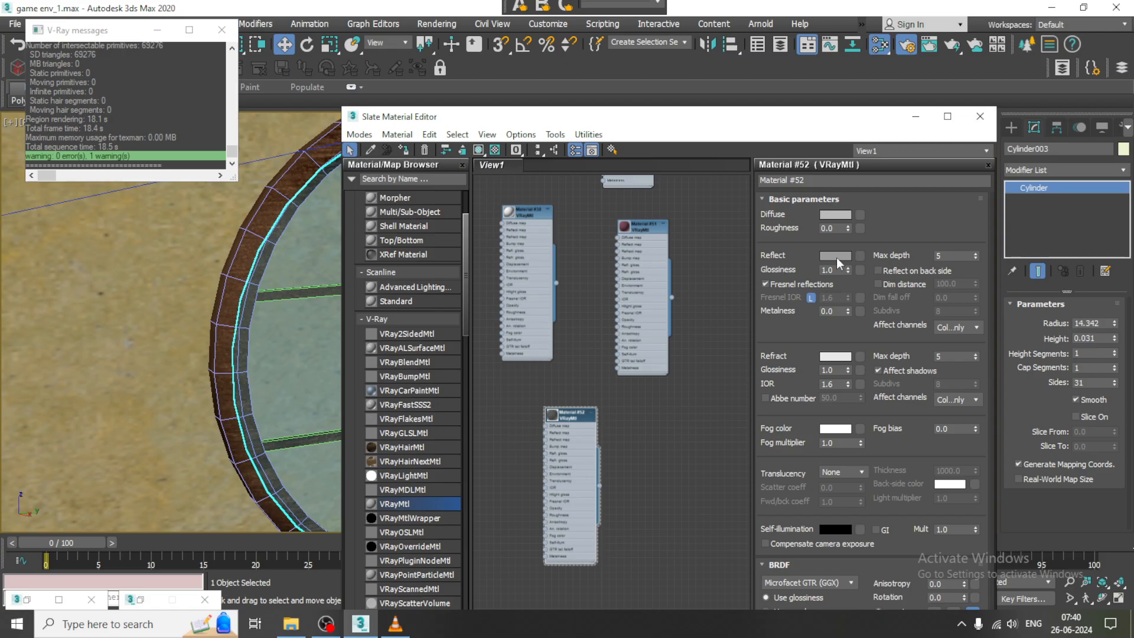
Put the material editor away and render the maximized PhysCamera001 view to check the round window's new glass.
left_click(915, 116)
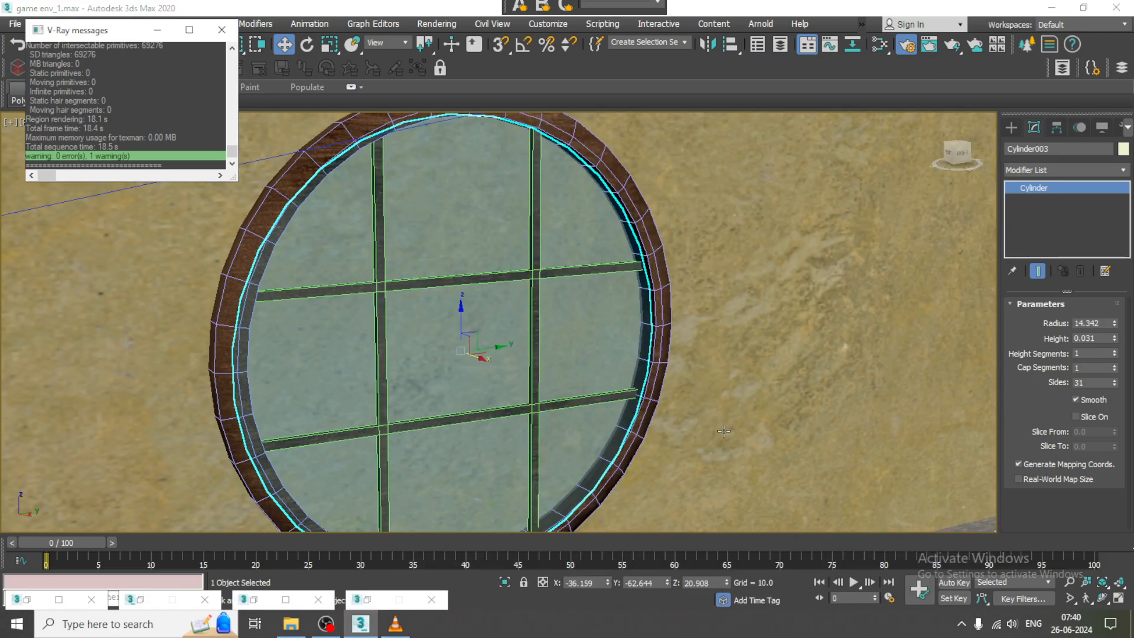
left_click(789, 457)
key("alt+w")
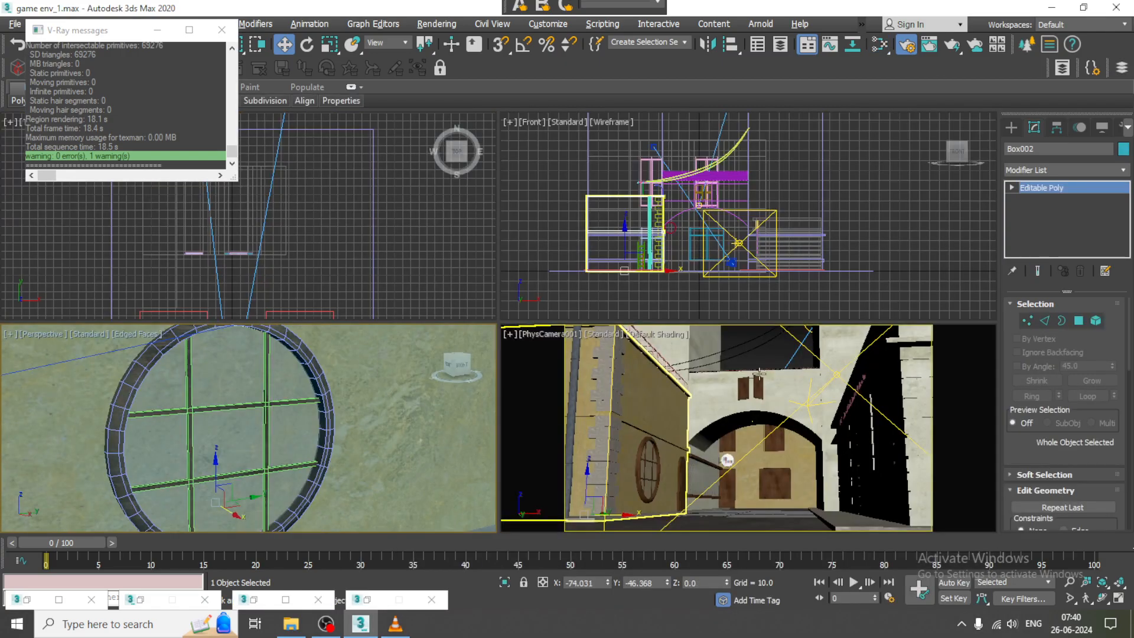
left_click(754, 353)
key("alt+w")
key("shift+q")
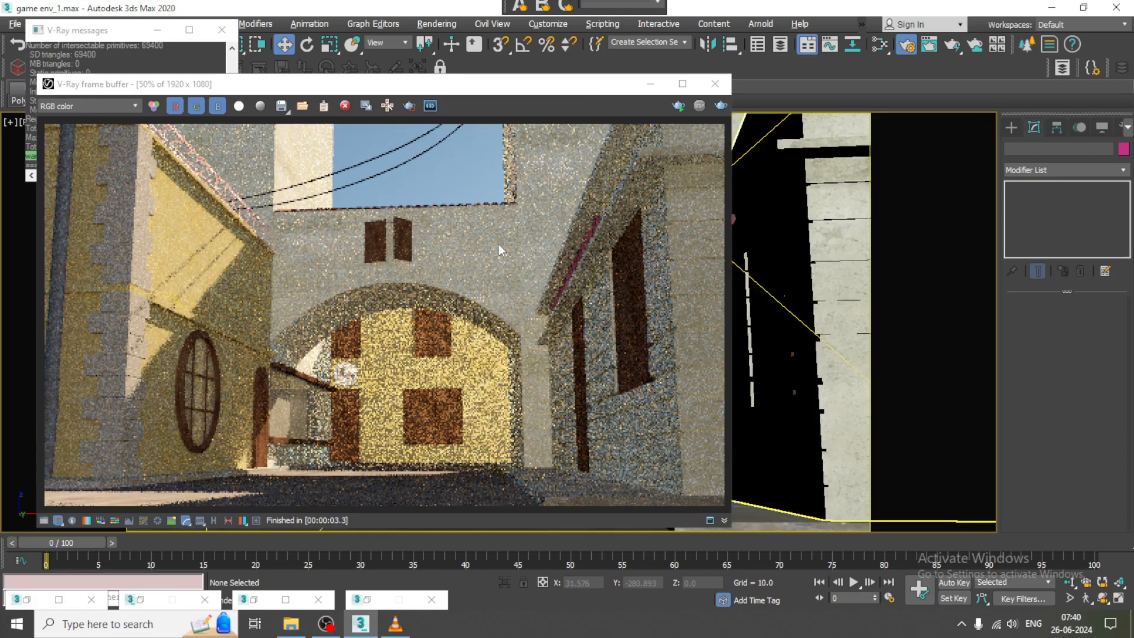
Shrink the V-Ray frame buffer to a small corner window with its image at 25% and switch the workspace to Expert Mode.
left_click(222, 31)
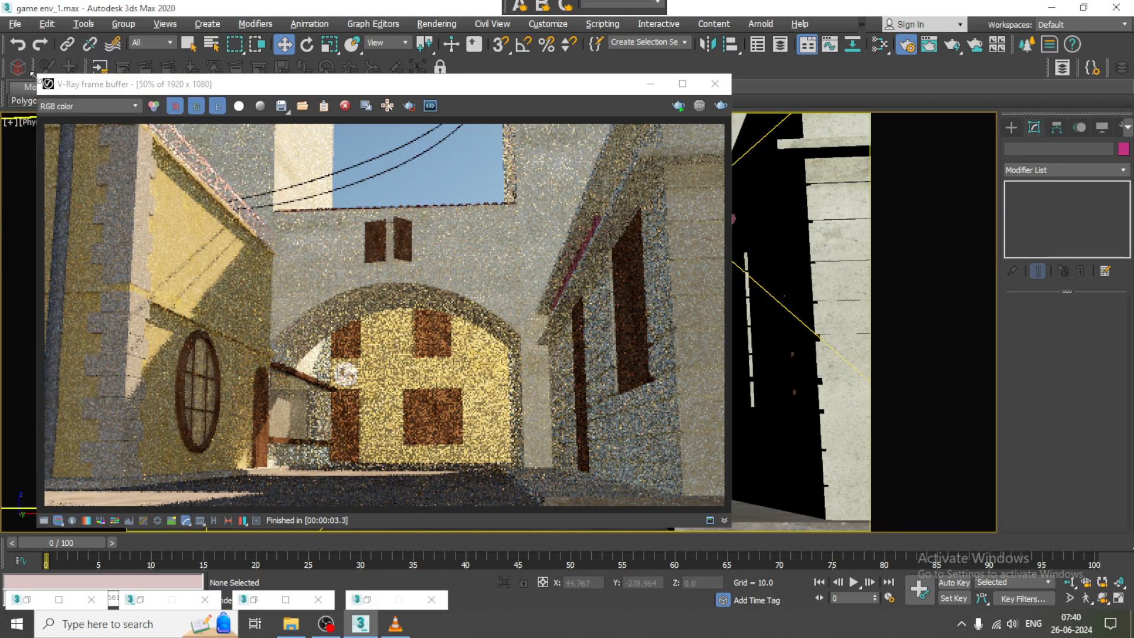
left_click_drag(35, 75, 301, 206)
scroll(497, 297, "down", 1)
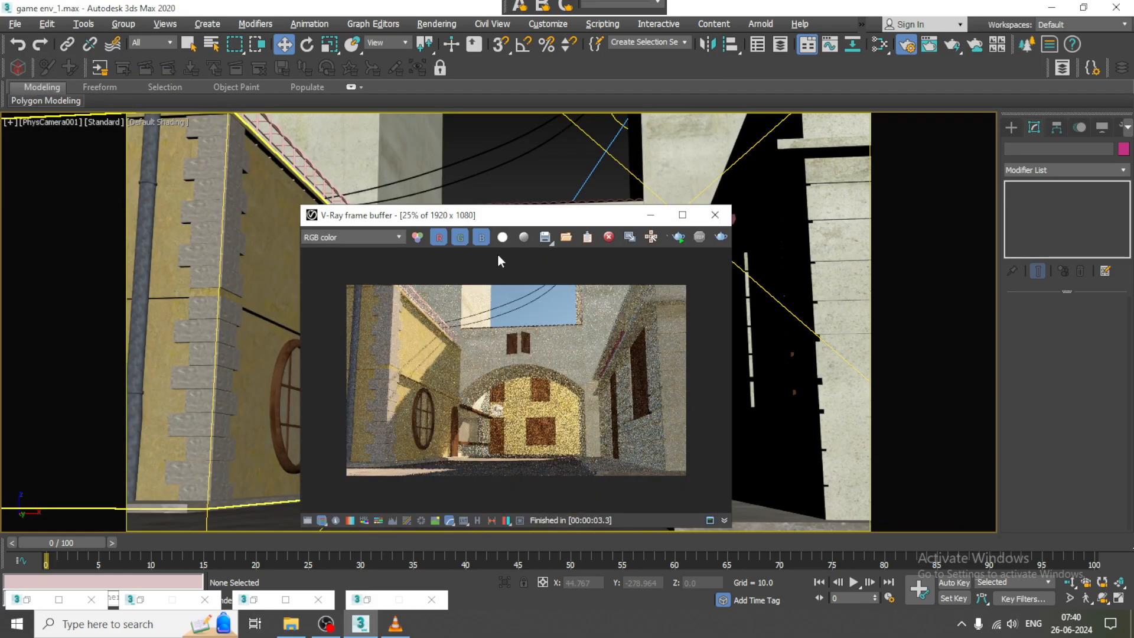
left_click_drag(480, 215, 209, 37)
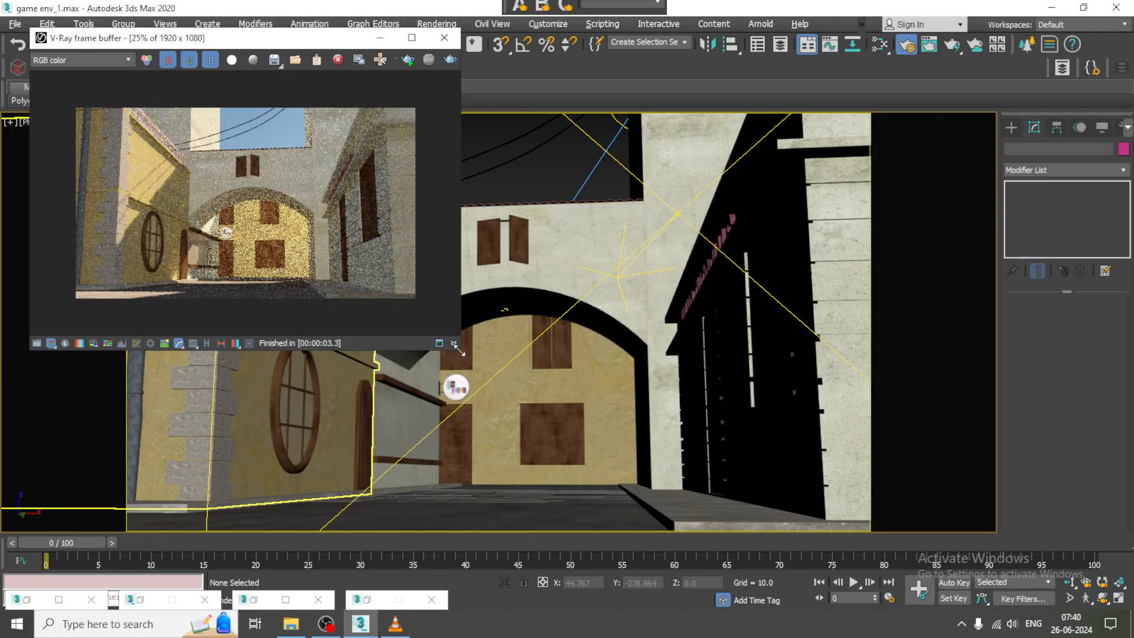
left_click_drag(459, 351, 397, 316)
left_click_drag(187, 44, 160, 33)
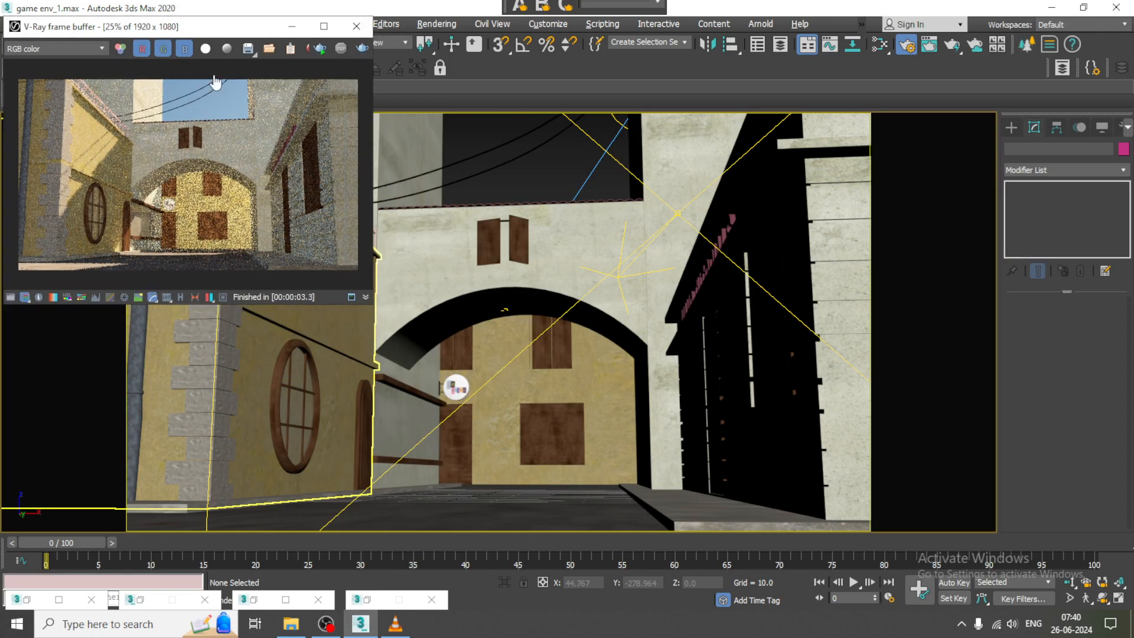
key("ctrl+x")
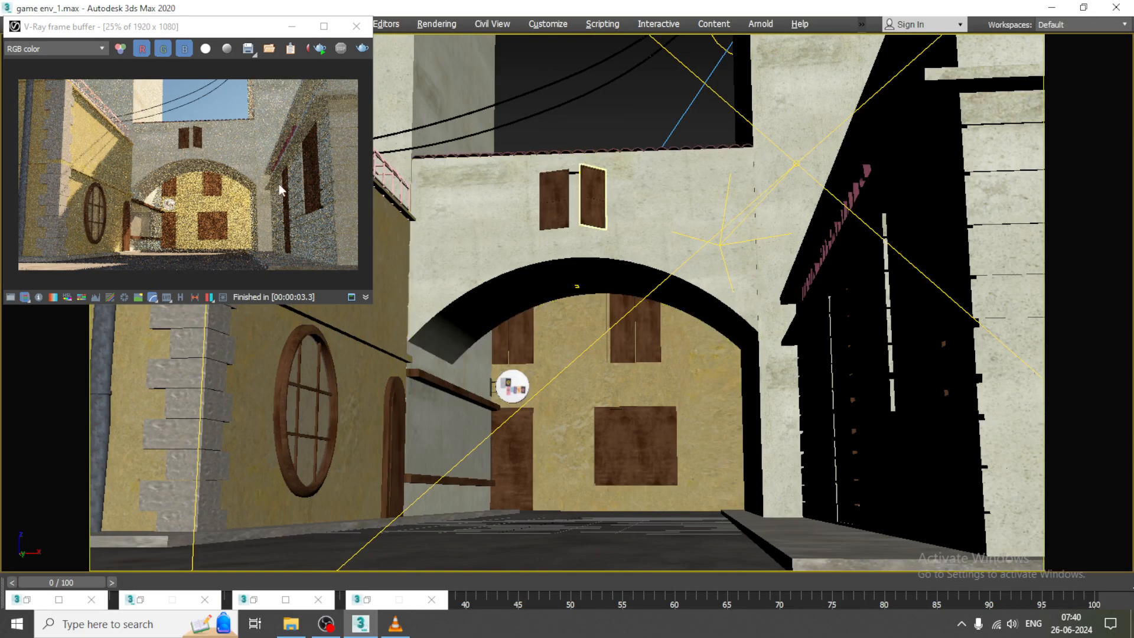